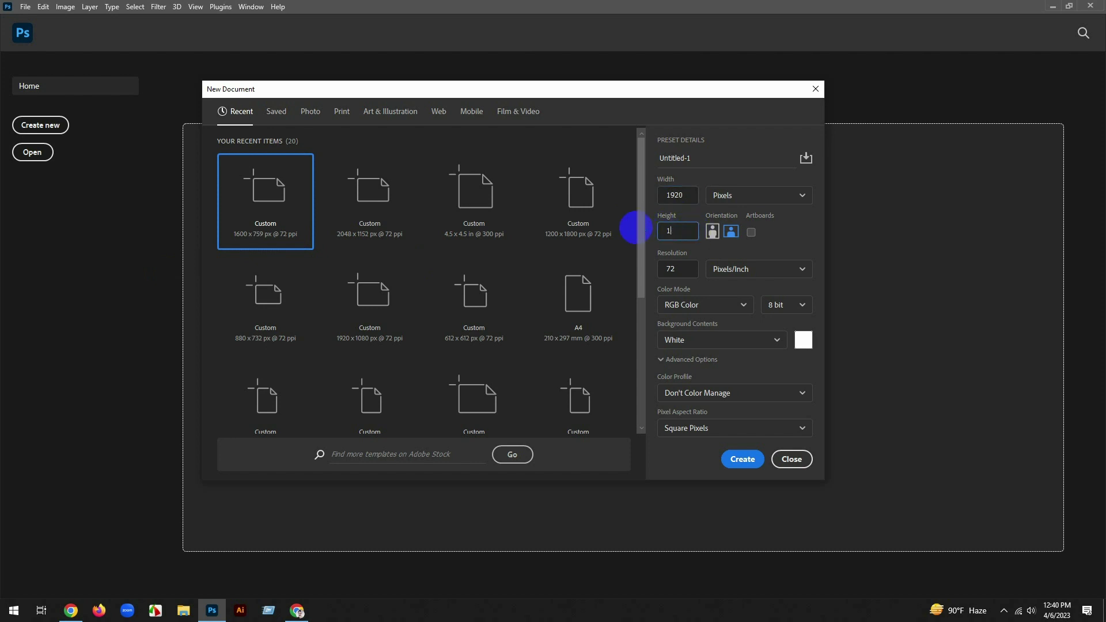
Create a new 1920 x 1080 pixel document at 72 pixels/inch named YT T
left_click_drag(694, 159, 501, 155)
type("YT T")
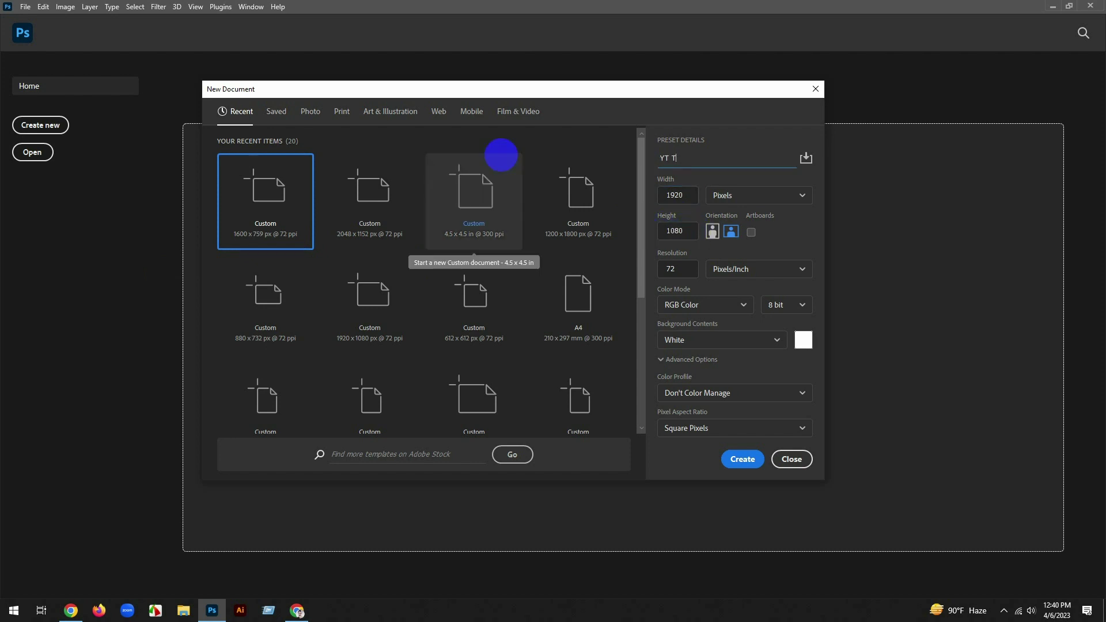
left_click(741, 459)
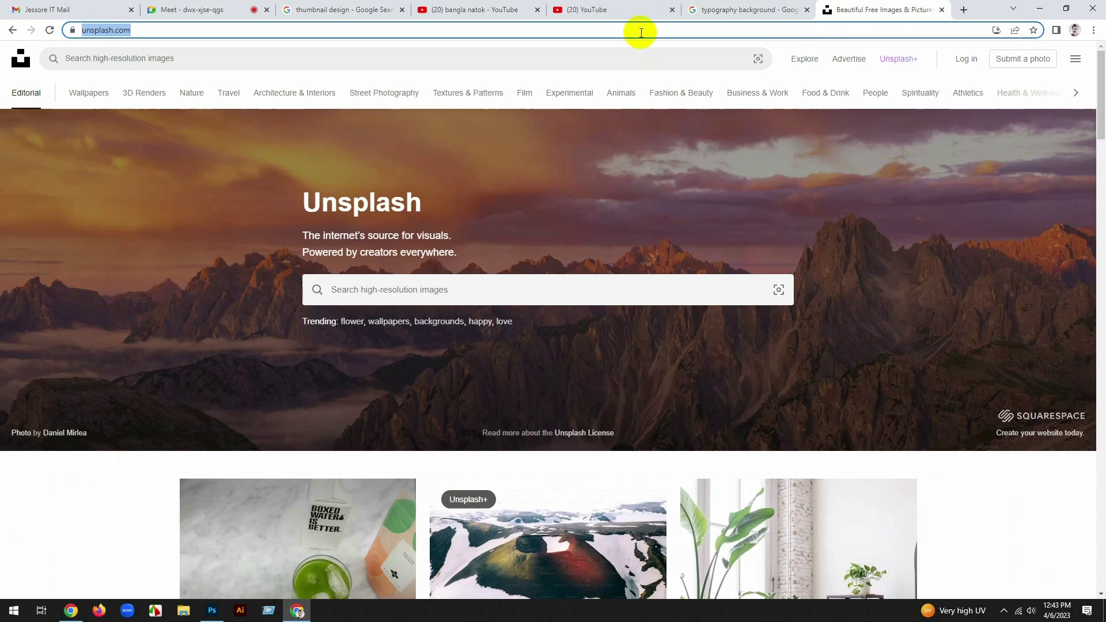
Search Google Images for messi and copy the full-size photo of him in the Argentina number 10 shirt
type("messi")
key("Return")
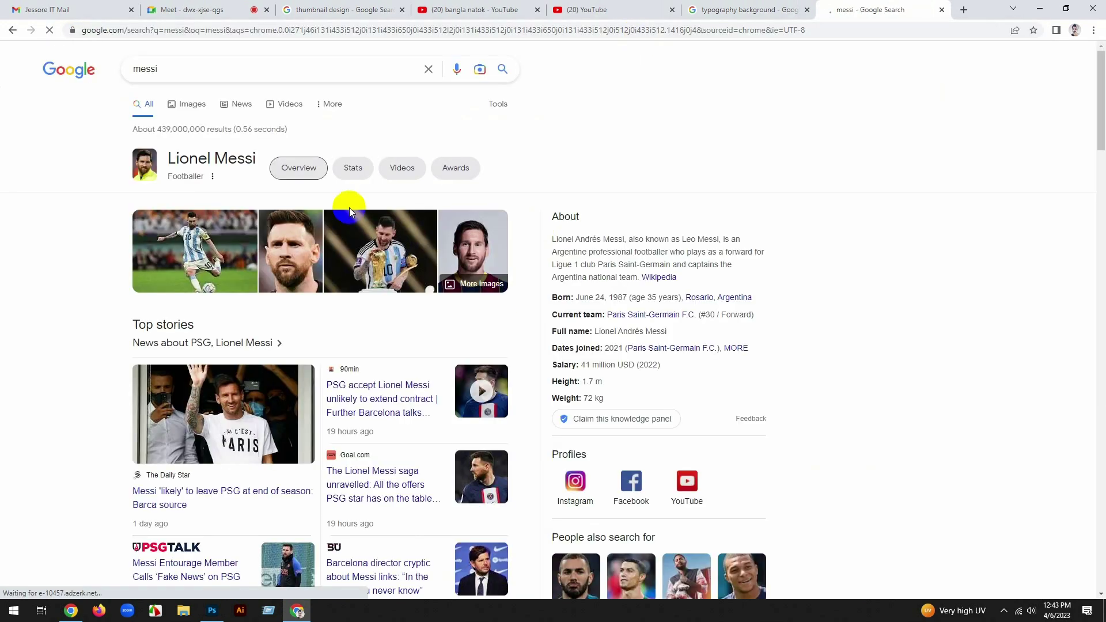
left_click(179, 107)
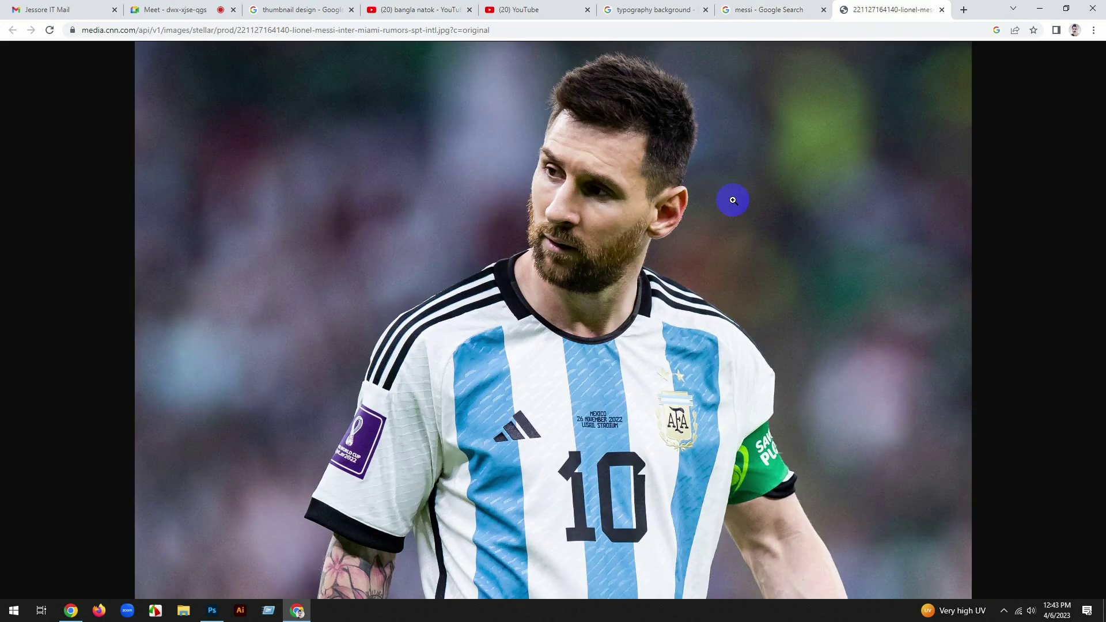
right_click(631, 228)
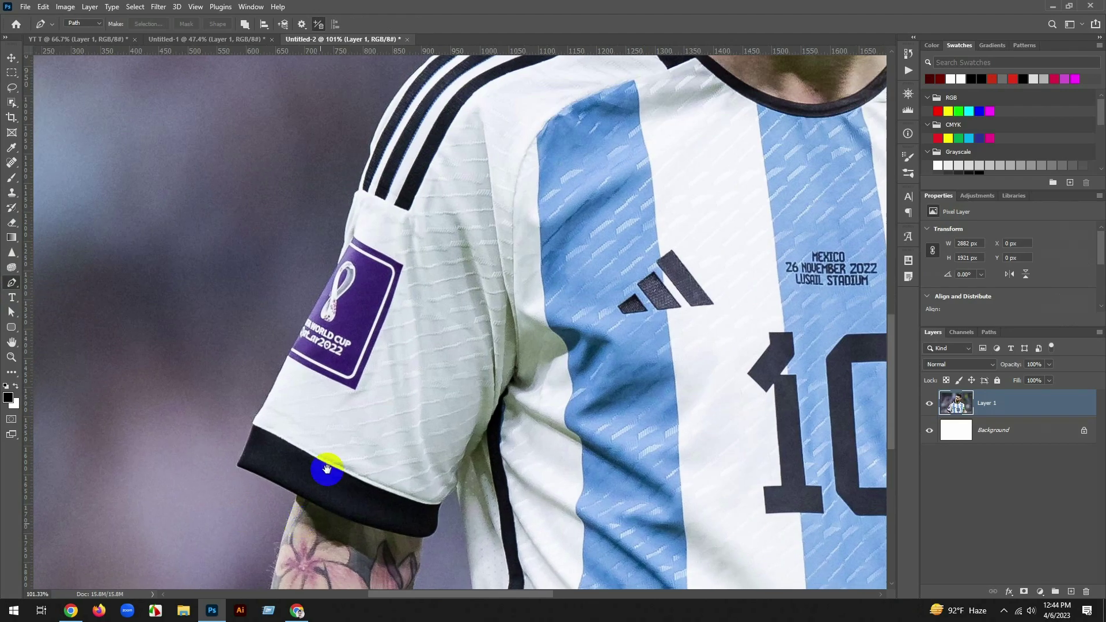
Trace a Pen tool path around the player's outline, starting at the tattooed arm and following the sleeve edge upward
scroll(354, 396, "up", 2)
left_click(244, 484)
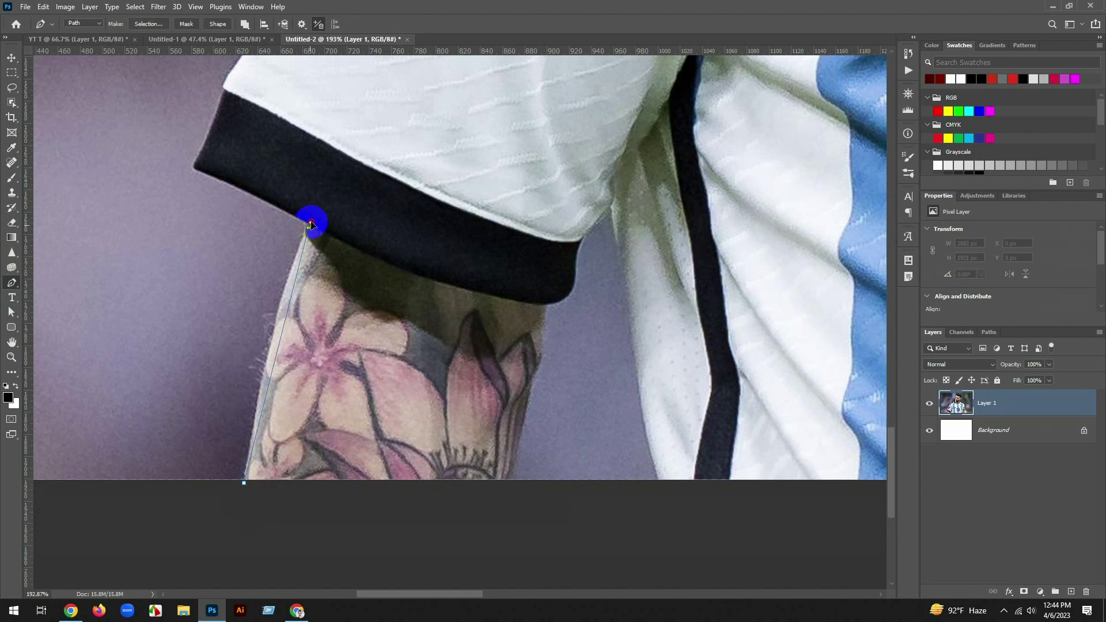
left_click_drag(310, 223, 343, 171)
left_click(310, 225, "alt")
left_click_drag(196, 168, 125, 136)
left_click(197, 168, "alt")
left_click_drag(234, 70, 236, 68)
left_click_drag(264, 72, 219, 398)
left_click_drag(224, 333, 234, 311)
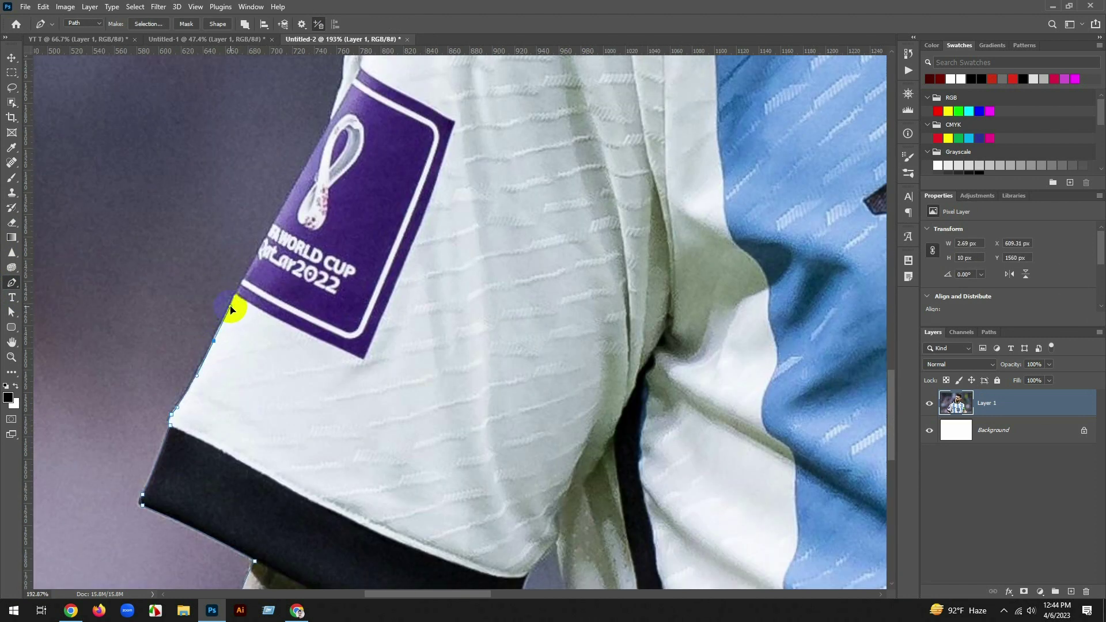
left_click(340, 115)
left_click_drag(342, 117, 278, 375)
left_click_drag(289, 330, 296, 313)
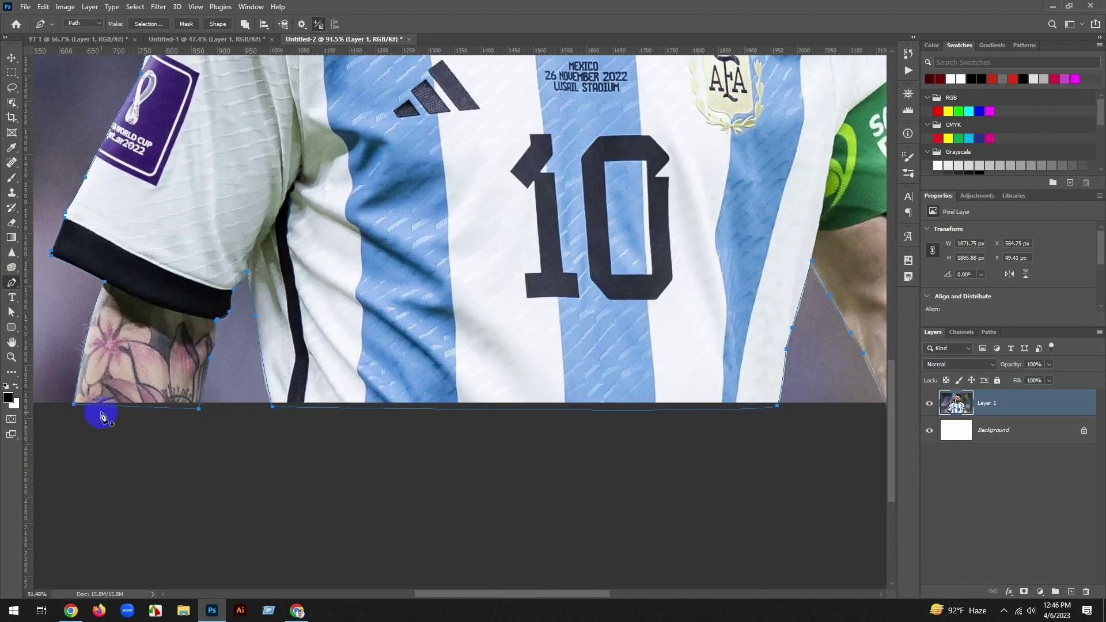
Mask the player's photo layer with the closed path to hide the stadium backdrop
key("ctrl+0")
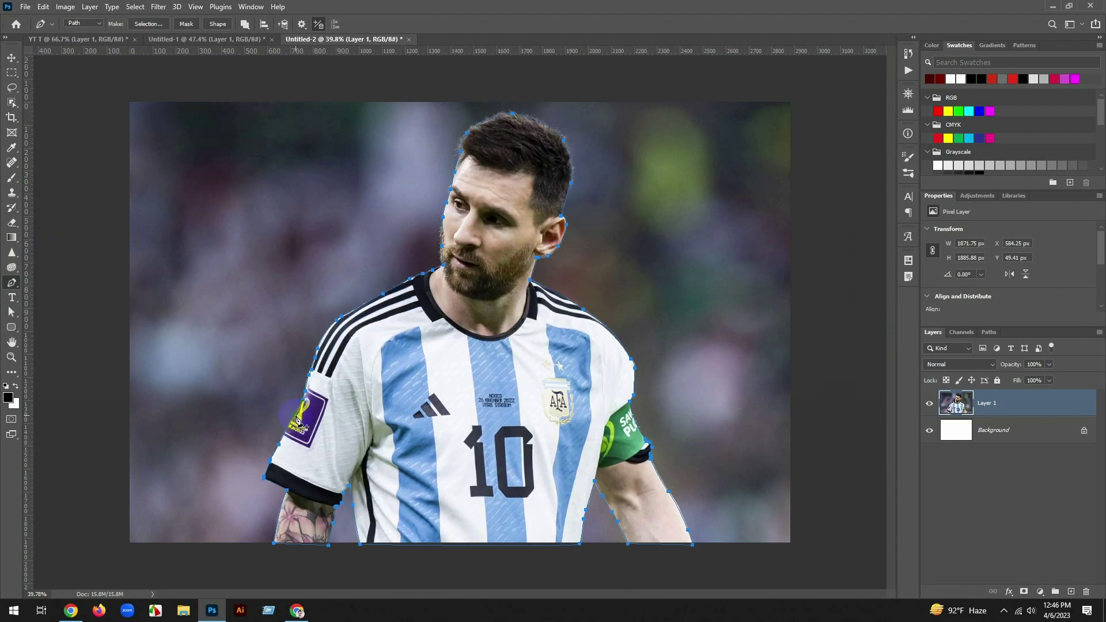
left_click(1037, 592)
scroll(524, 136, "up", 3)
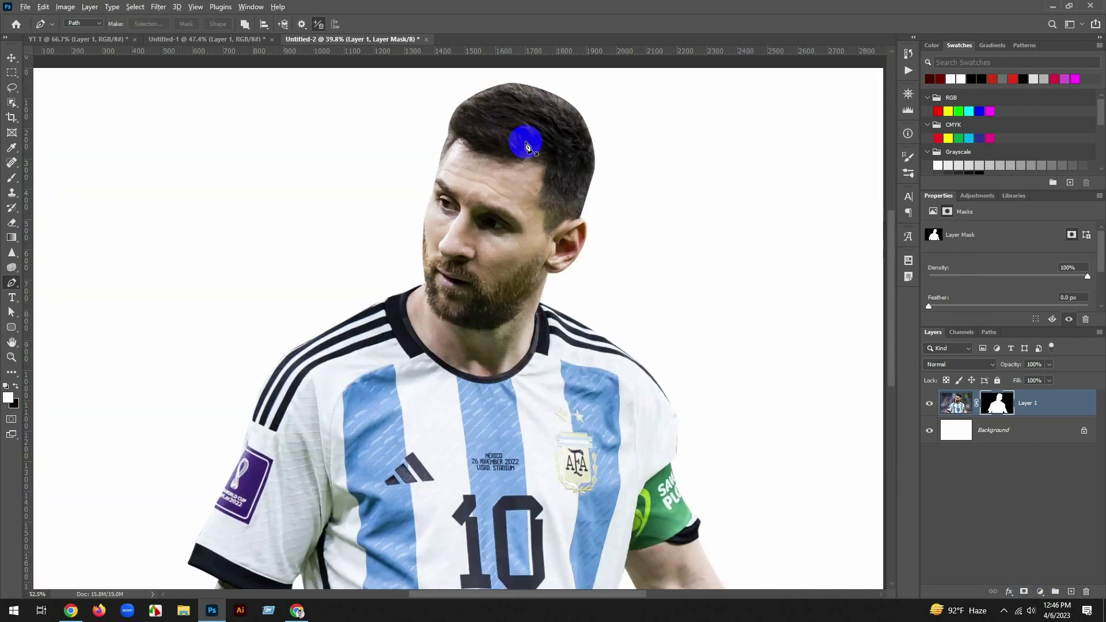
Refine the layer mask in Select and Mask at 86% preview opacity, brushing along the hair edge from ear to forehead
right_click(997, 400)
left_click(1026, 488)
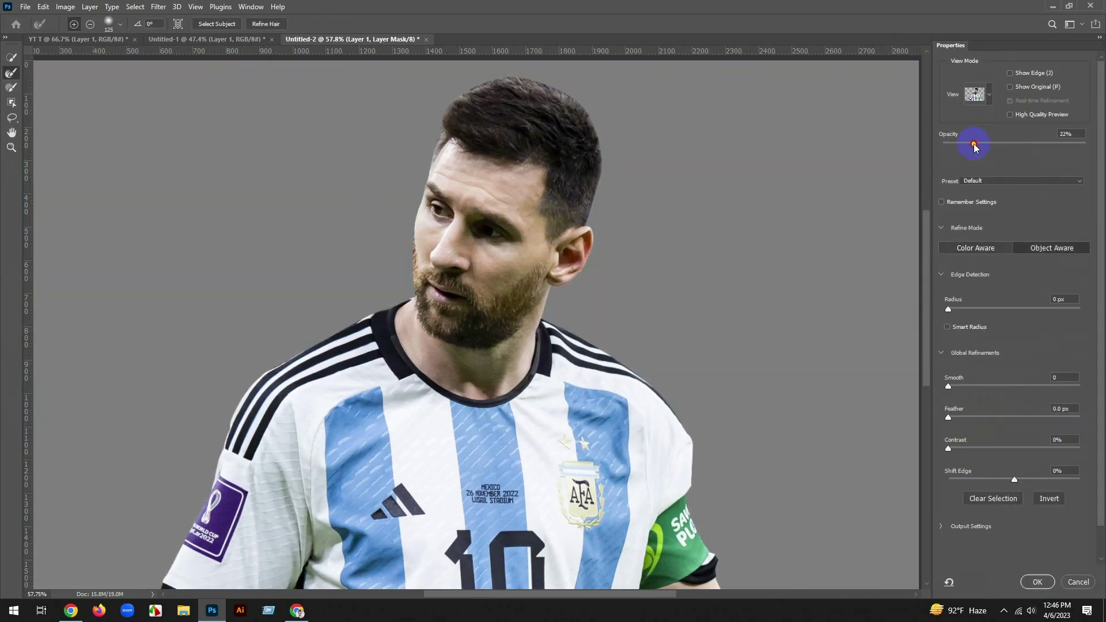
left_click_drag(974, 144, 1065, 144)
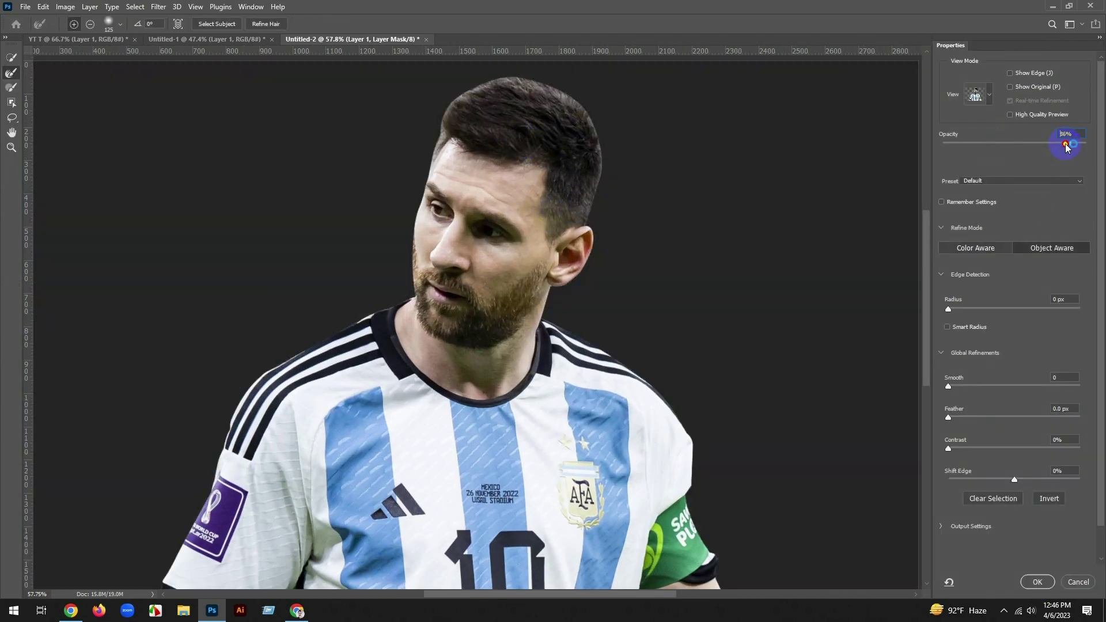
right_click(706, 214)
left_click_drag(586, 218, 594, 129)
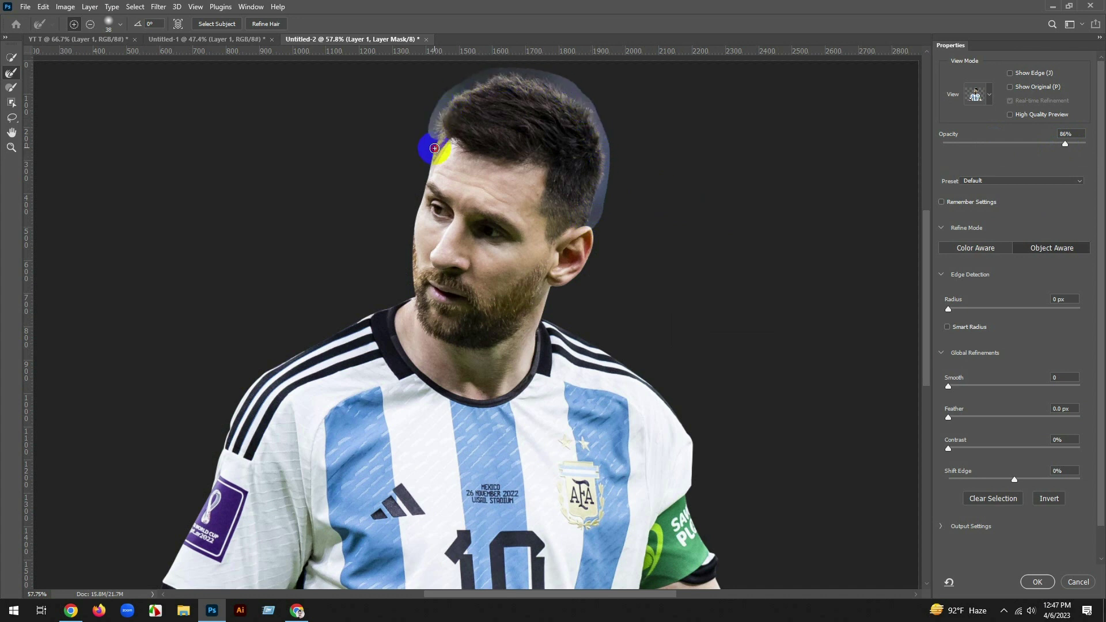
left_click_drag(434, 148, 406, 182)
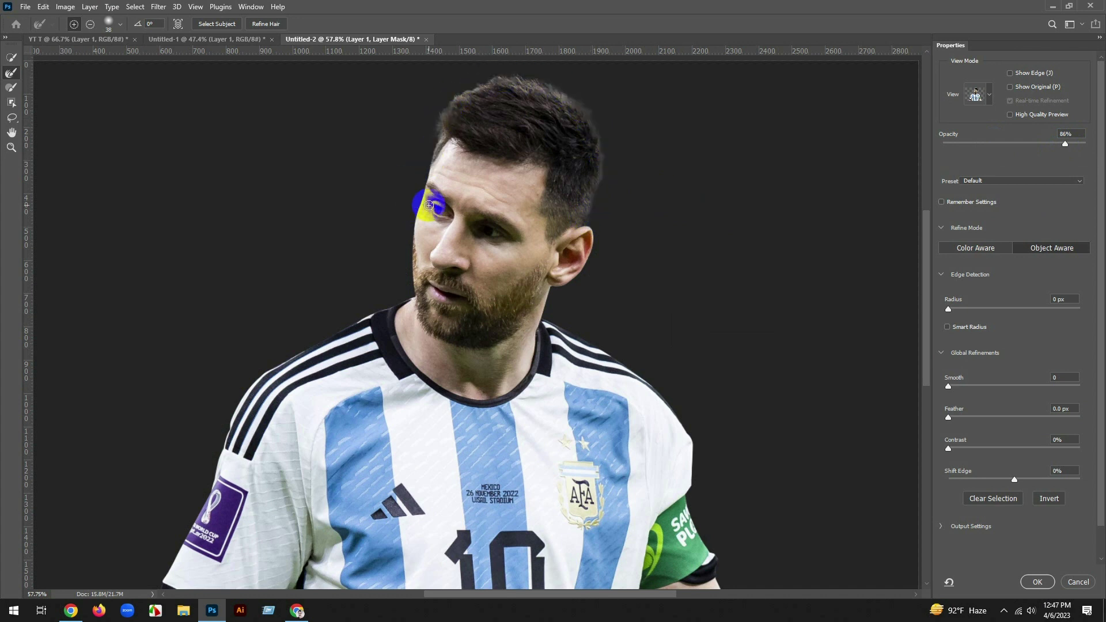
left_click(1037, 582)
Convert the masked player layer into a smart object
scroll(577, 375, "down", 3)
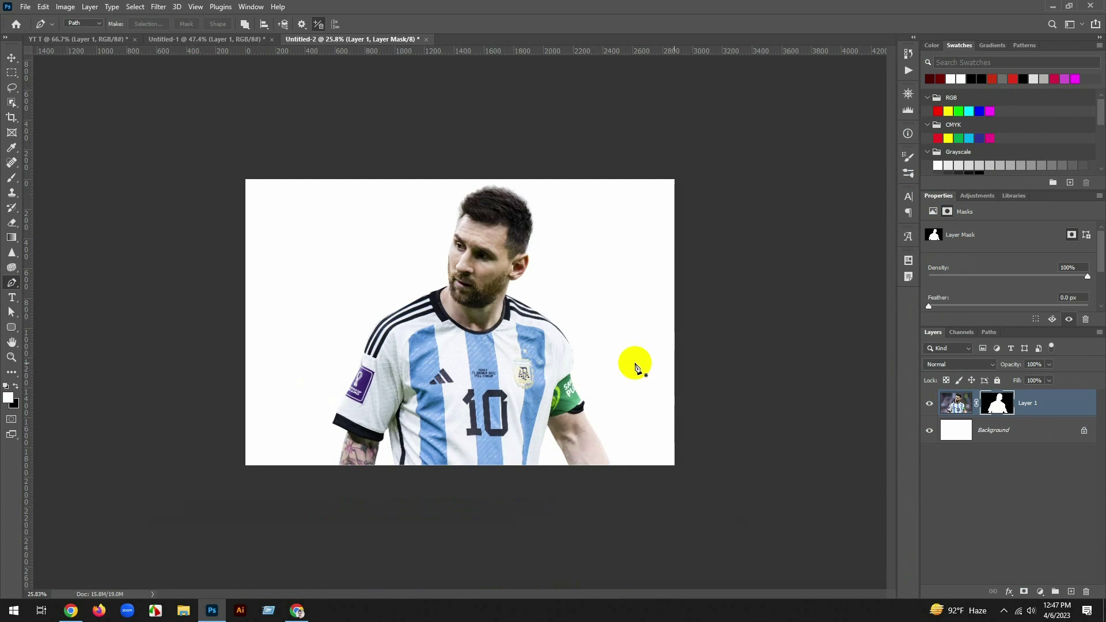
right_click(1050, 421)
left_click(941, 271)
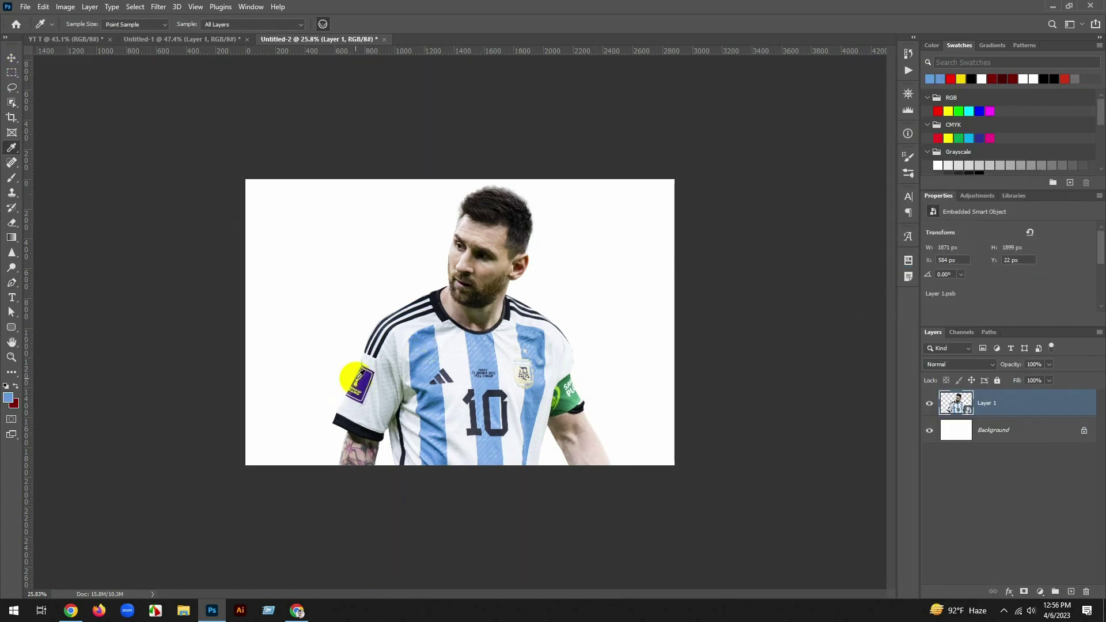
Sample the purple of the sleeve badge and fill the background of the YT T document with it
left_click_drag(360, 380, 371, 382)
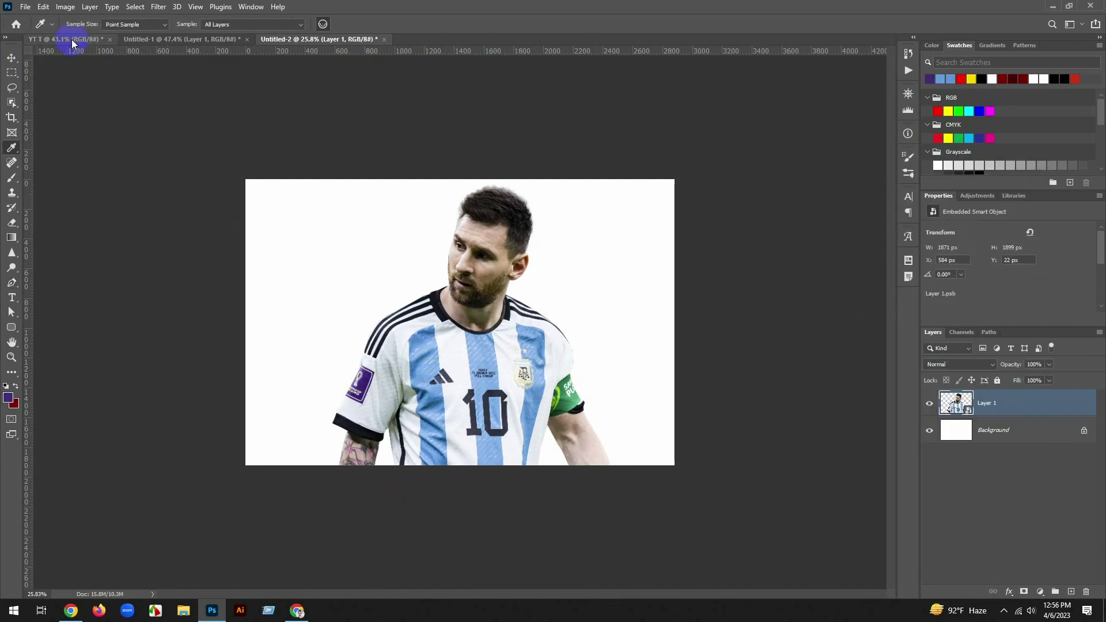
left_click(71, 39)
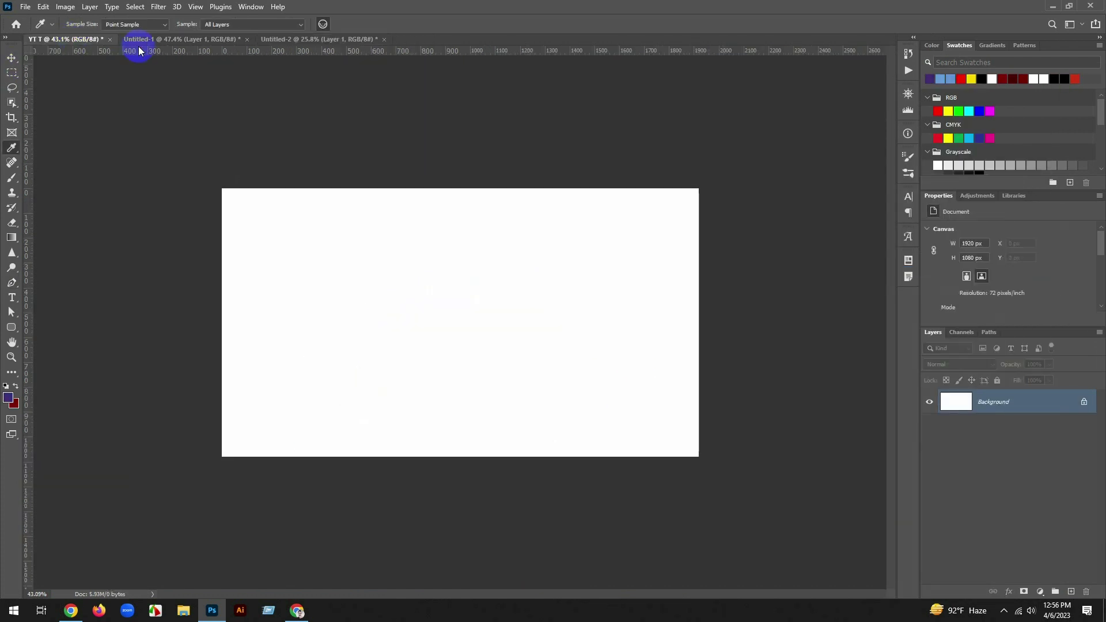
key("alt+BackSpace")
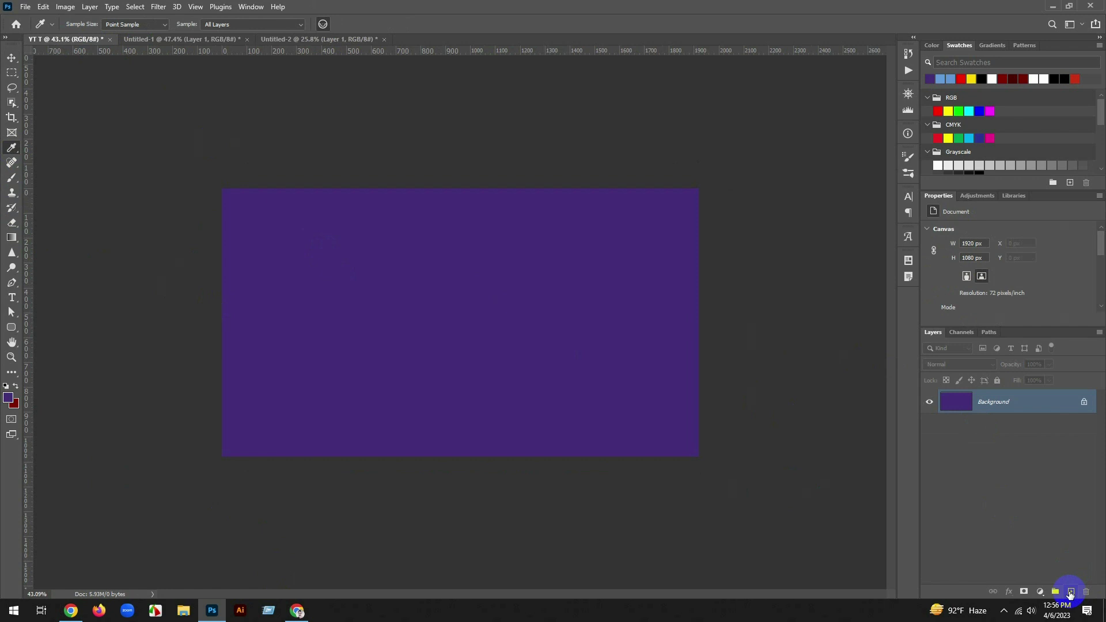
Add a Gradient Fill layer above the purple background using the black-to-white preset from the Basics group
left_click(1040, 592)
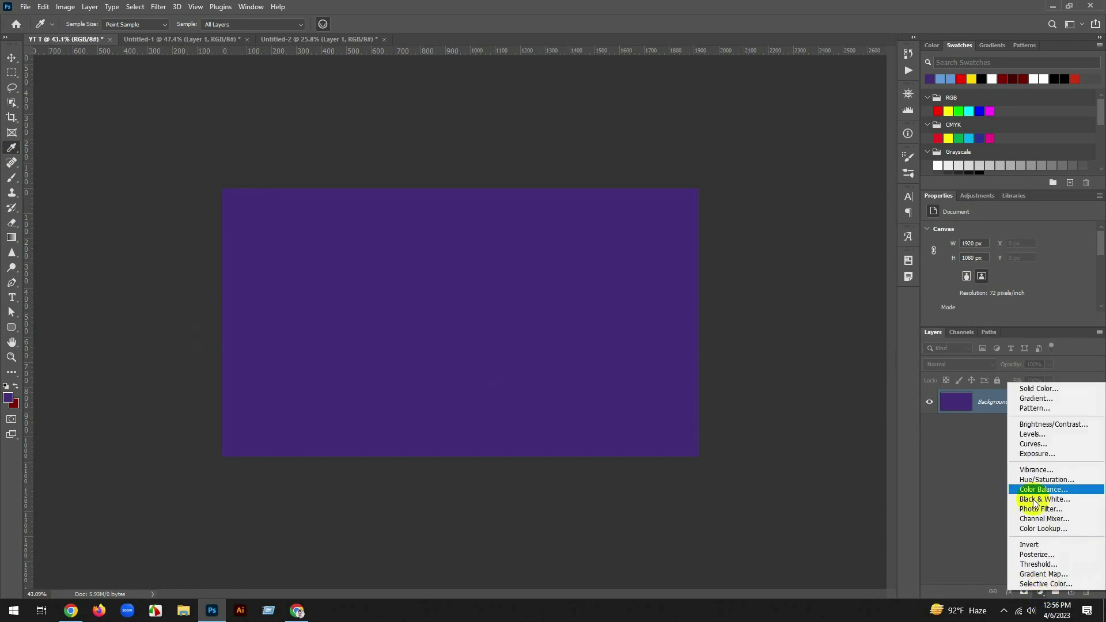
left_click(1025, 396)
left_click(815, 166)
left_click(715, 189)
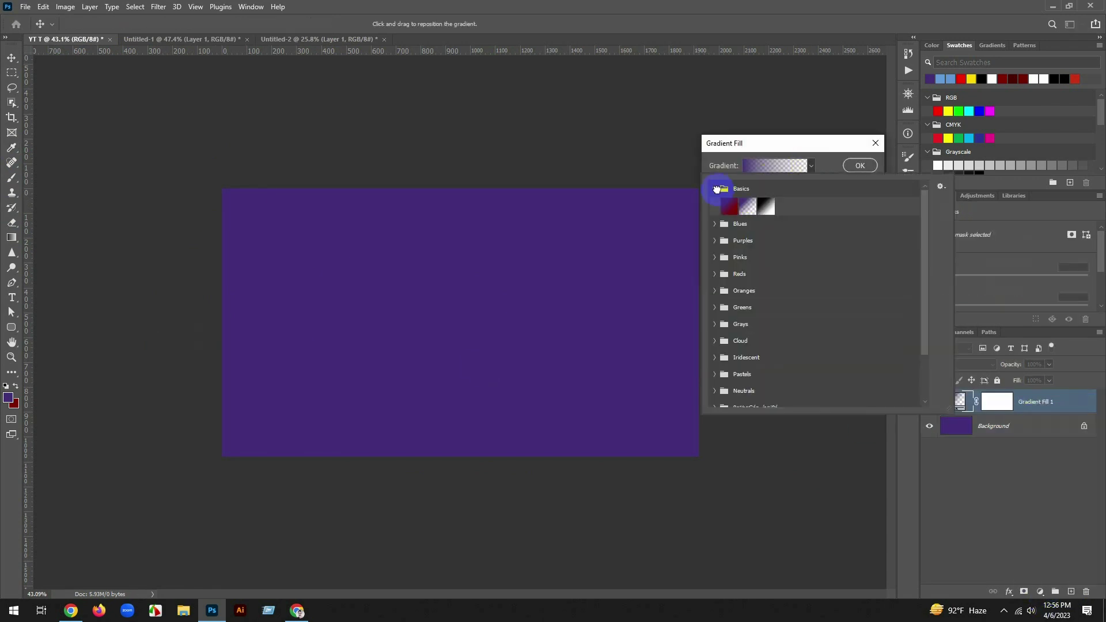
left_click(766, 207)
left_click(795, 142)
left_click(860, 165)
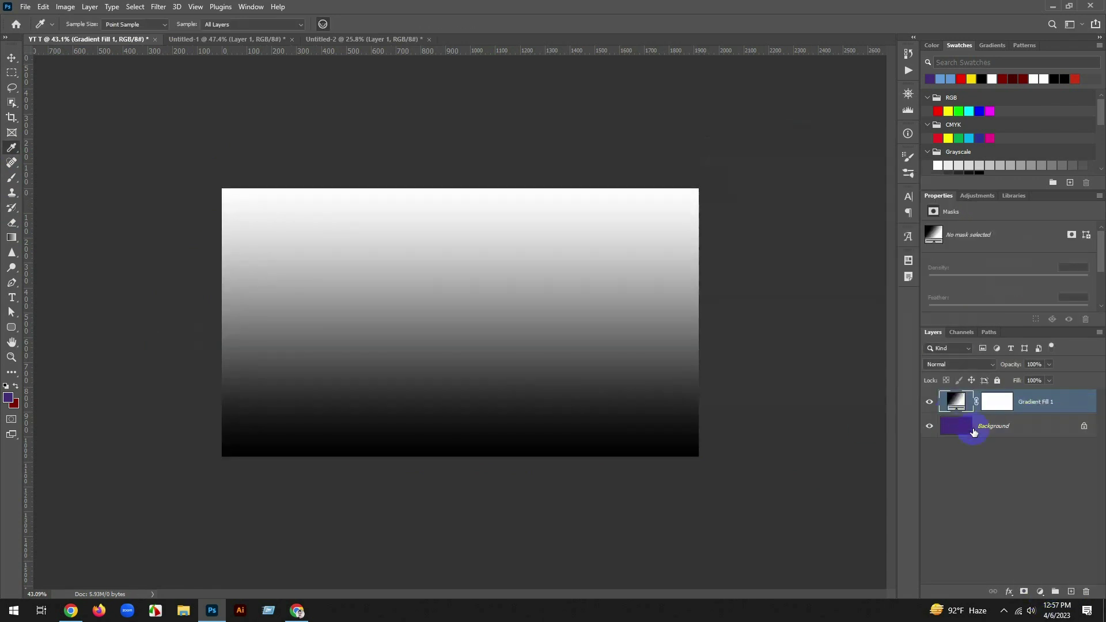
Set the gradient fill layer's blend mode to Soft Light and its opacity to 44%
double_click(956, 402)
left_click(959, 364)
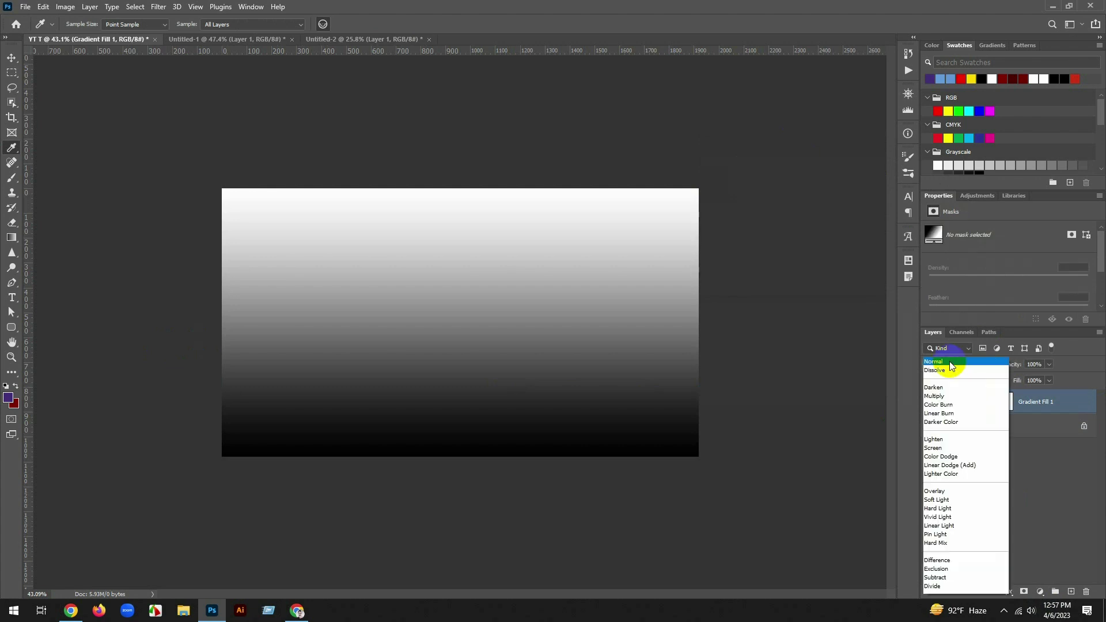
left_click(942, 459)
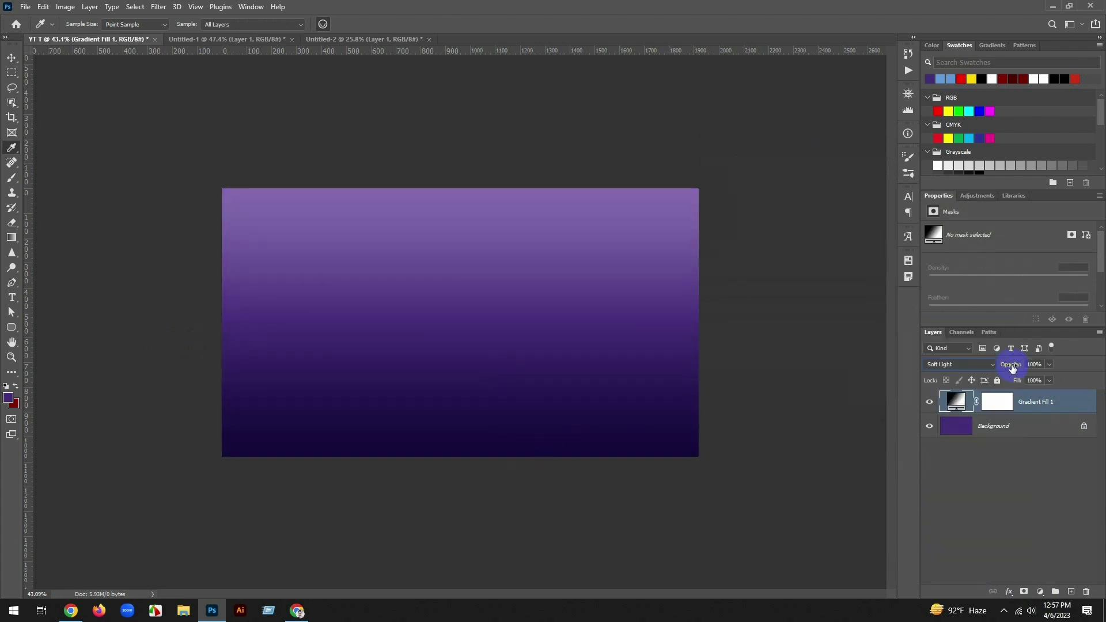
left_click_drag(1013, 367, 979, 370)
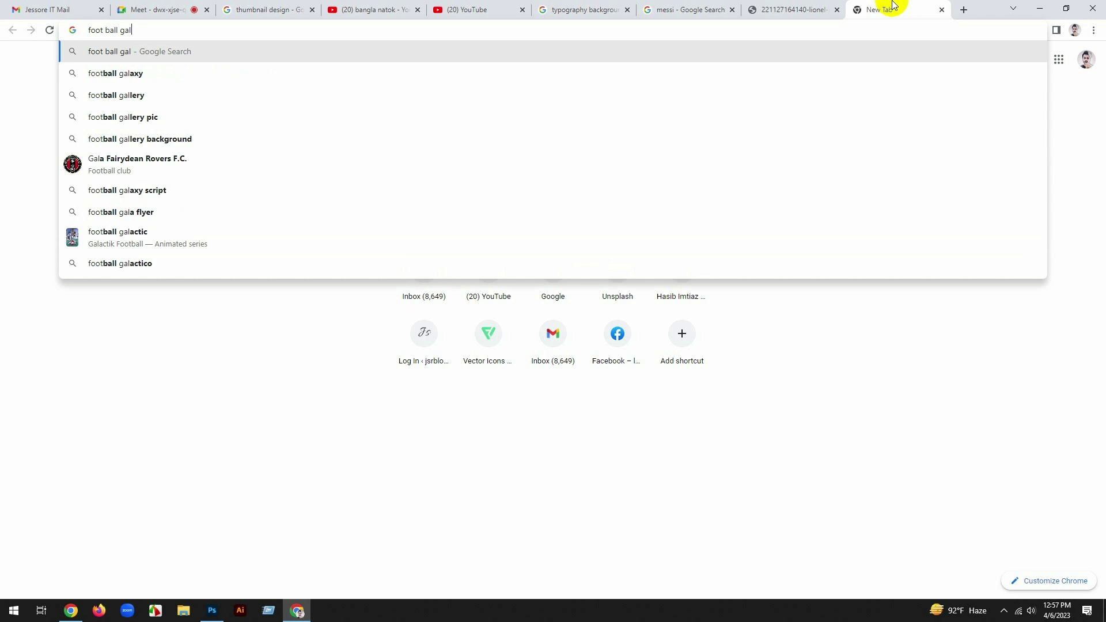
Search Google Images for football gallery in Chrome
key("Down")
key("Down")
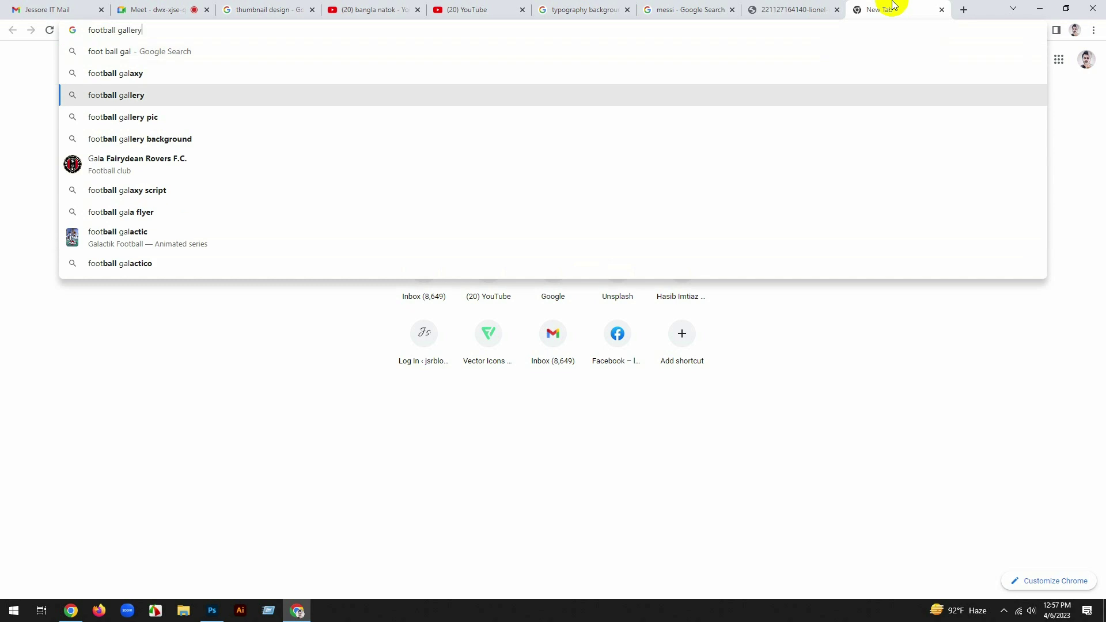
key("Return")
left_click(195, 102)
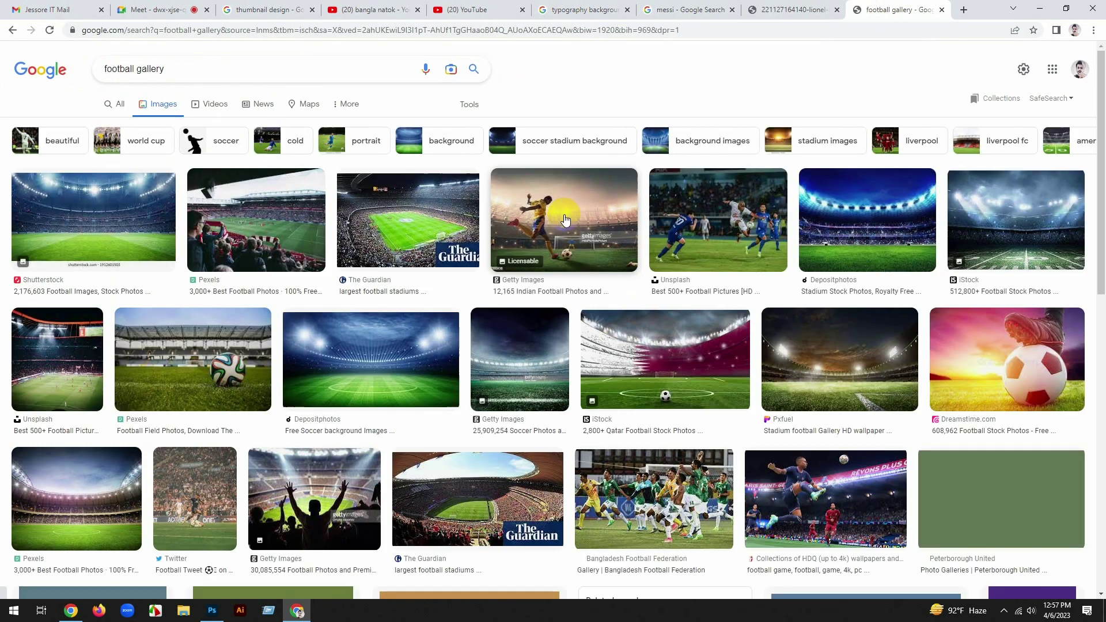
Find the Finalissima 2022 photo of the Argentina team celebrating with the trophy and copy the image
scroll(568, 213, "down", 10)
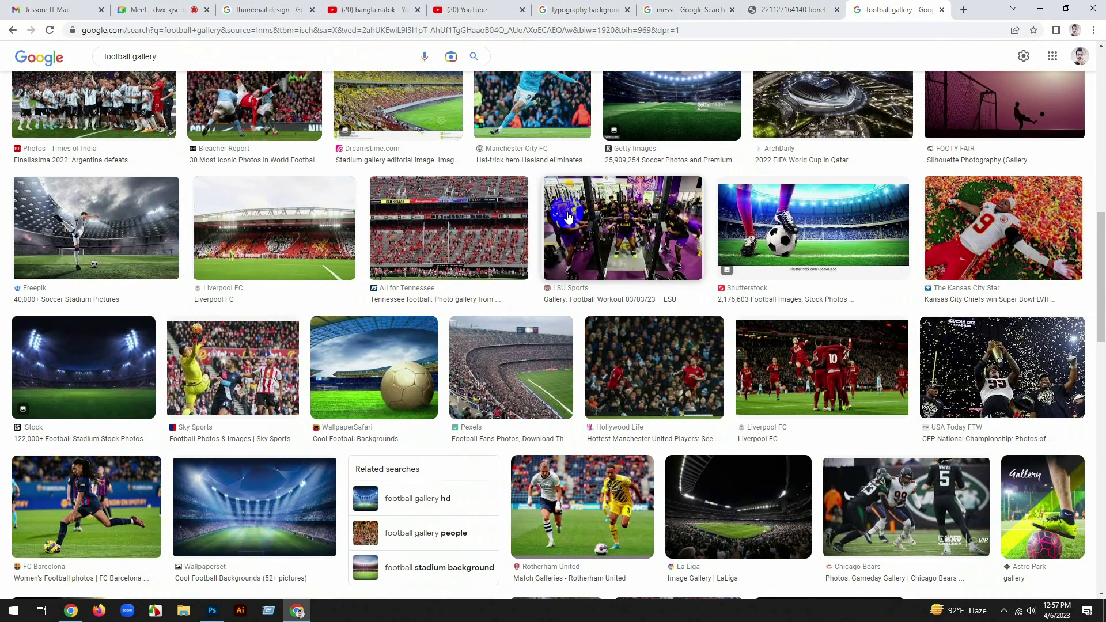
left_click(329, 284)
left_click(120, 267)
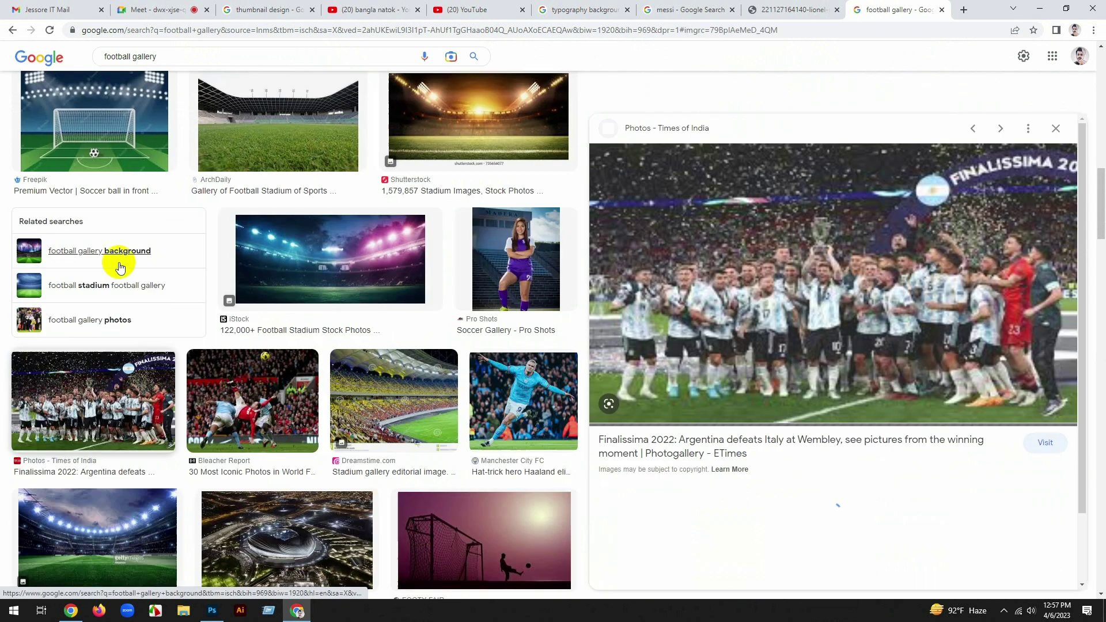
scroll(882, 292, "down", 6)
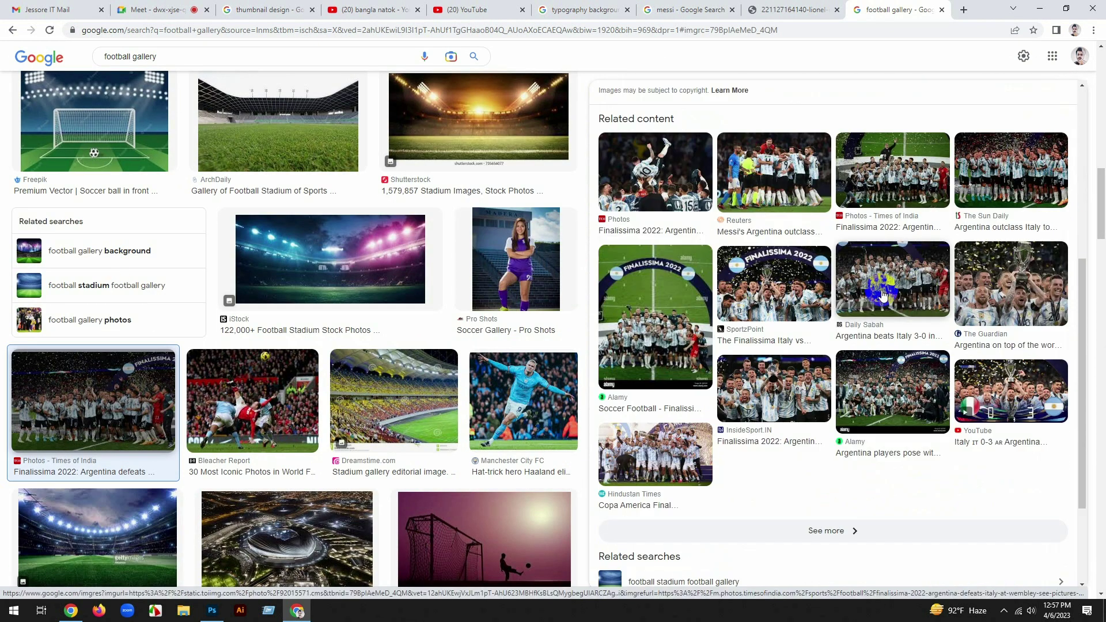
scroll(870, 242, "up", 5)
right_click(858, 219)
left_click(896, 354)
Switch to Photoshop, paste the team photo into the YT T document and scale it to about 2357 x 1351 px, covering the canvas
left_click(212, 611)
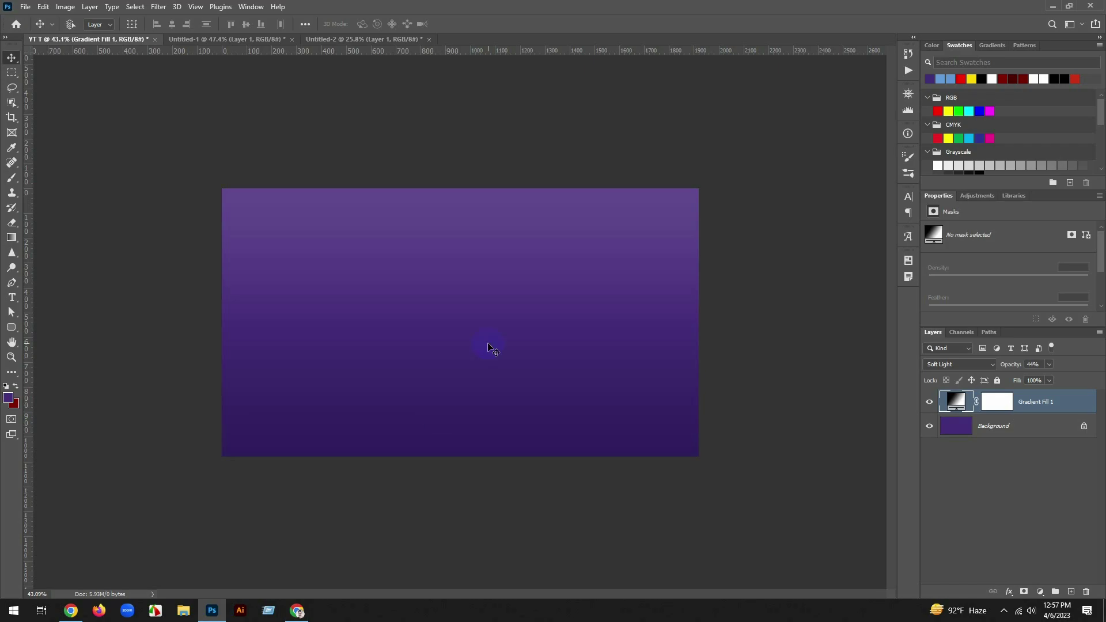
key("ctrl+v")
key("ctrl+t")
left_click_drag(603, 407, 712, 450)
left_click_drag(712, 306, 754, 303)
left_click_drag(697, 290, 692, 272)
key("Return")
Set the team photo layer's blend mode to Color Dodge and its opacity to 15%
left_click(947, 348)
left_click(949, 361)
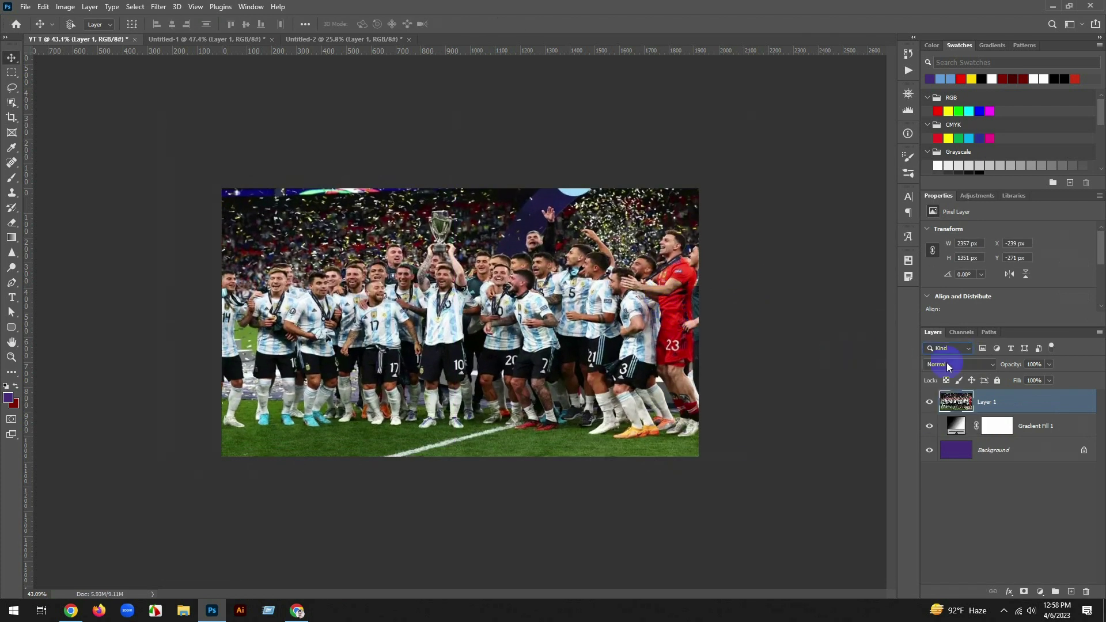
left_click(949, 361)
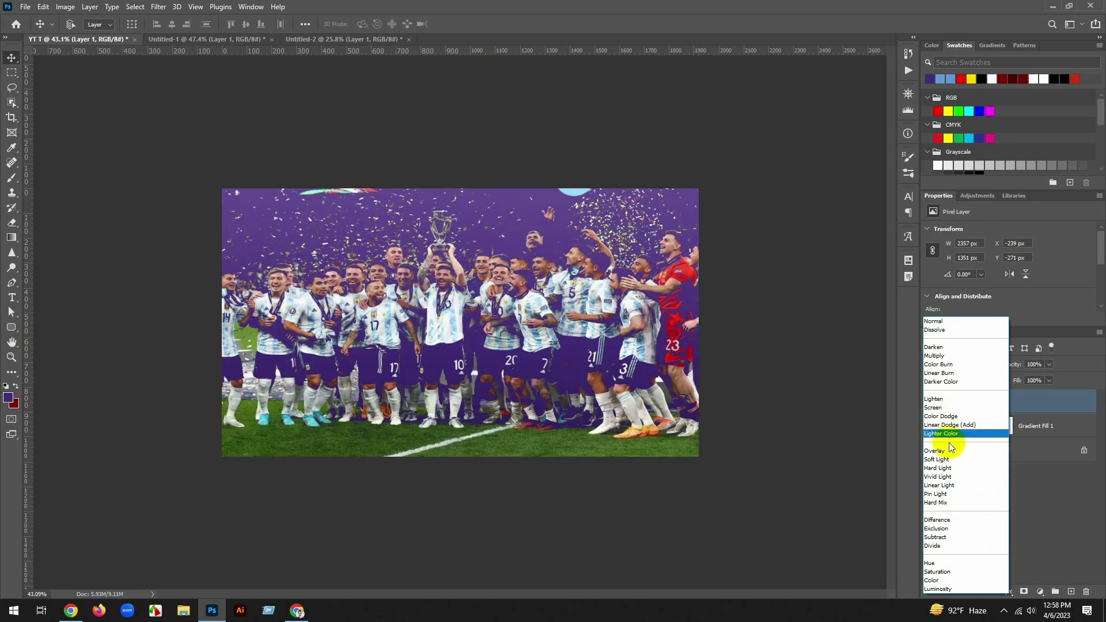
left_click(948, 416)
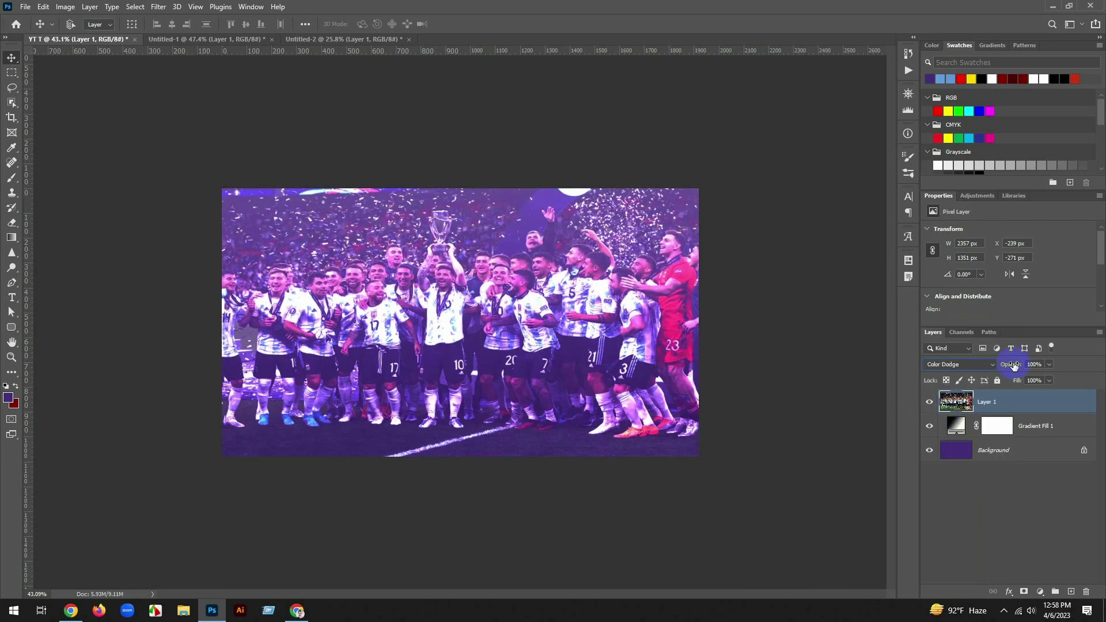
left_click_drag(1014, 365, 965, 369)
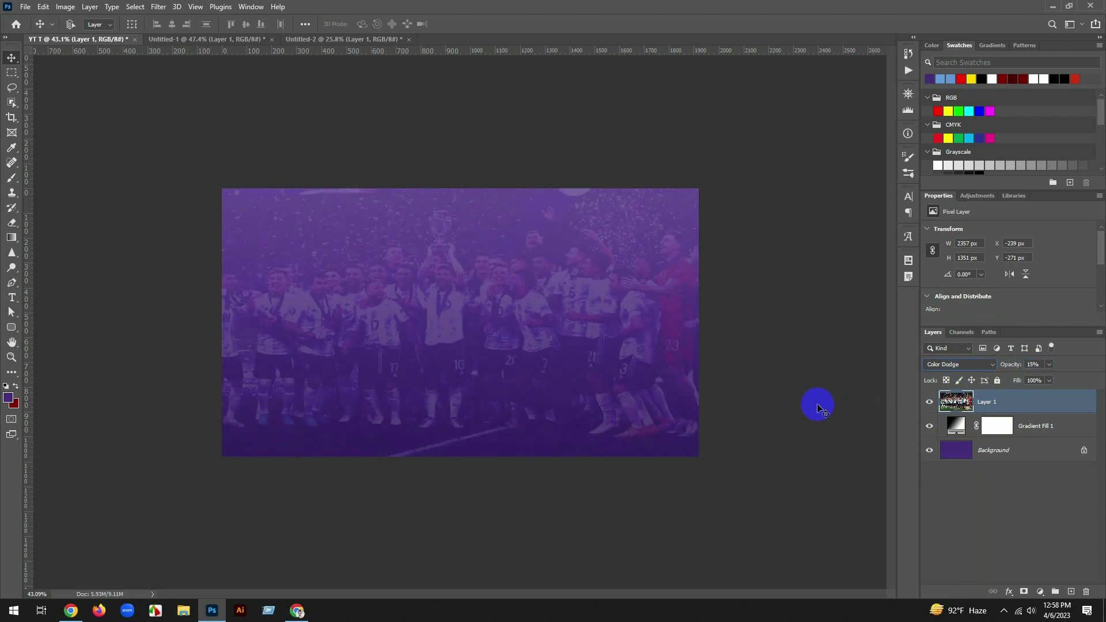
Convert the team photo layer to black and white and set its opacity to 11%
scroll(568, 363, "up", 3)
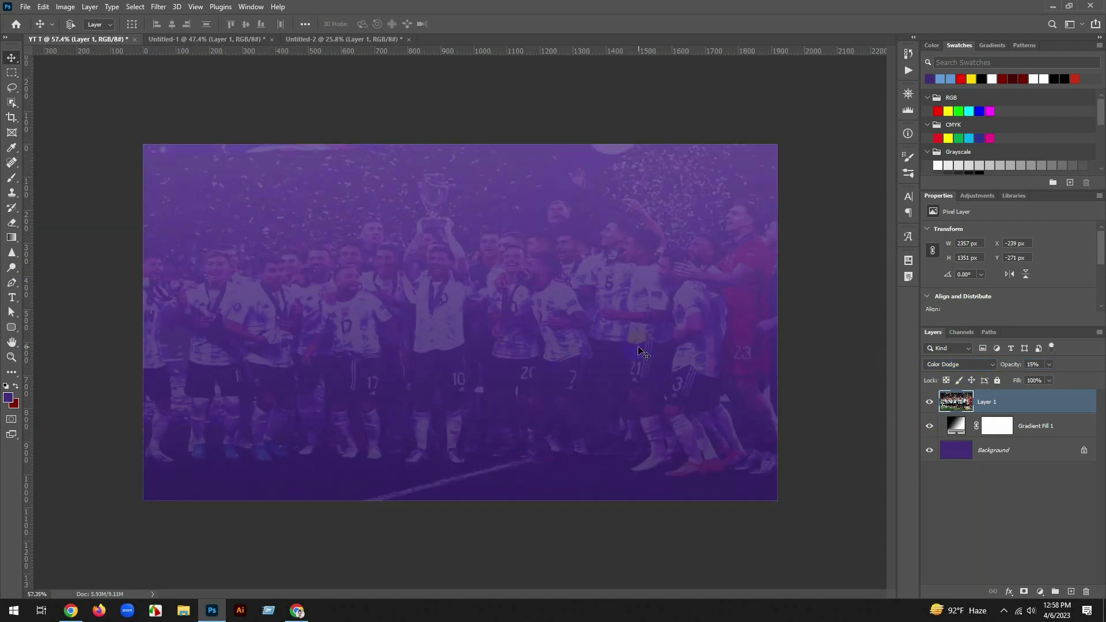
left_click(66, 7)
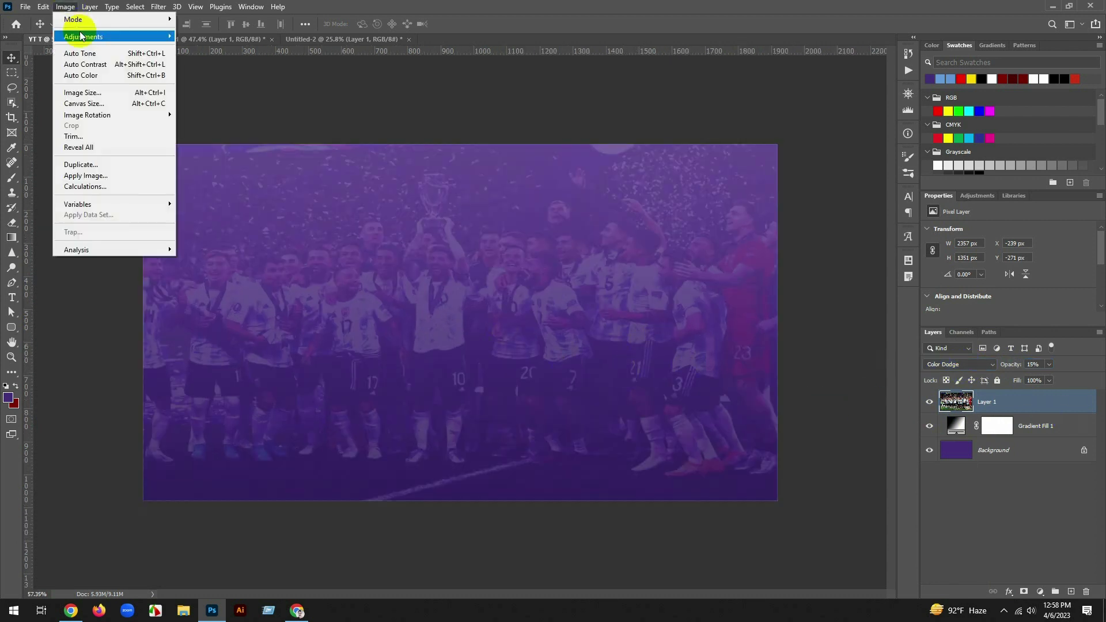
mouse_move(86, 35)
left_click(181, 119)
left_click(1006, 137)
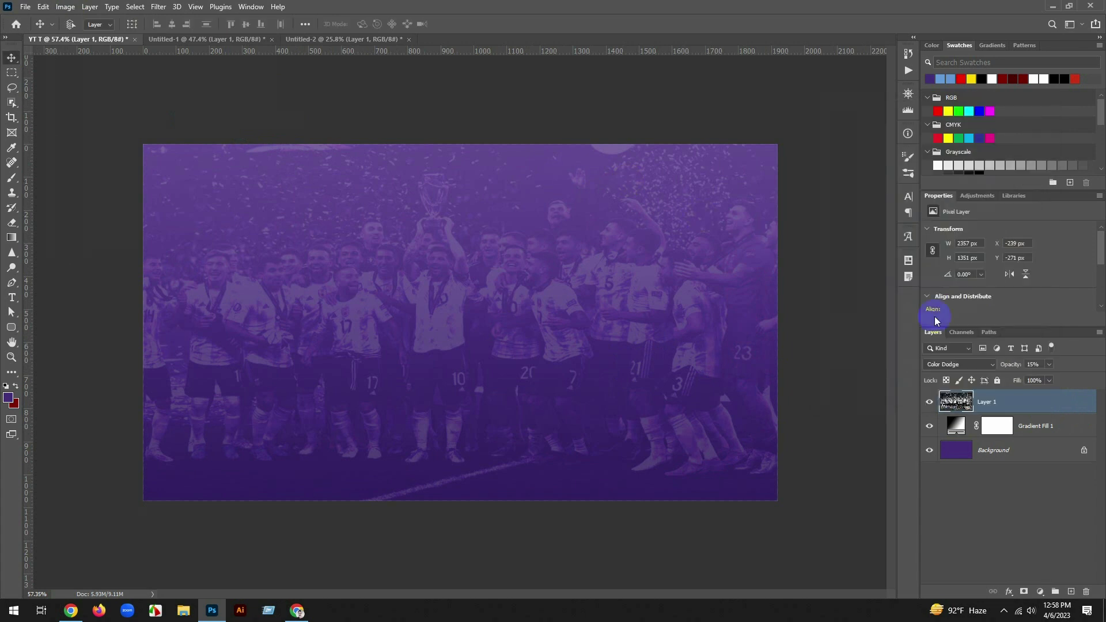
left_click_drag(1015, 367, 1010, 367)
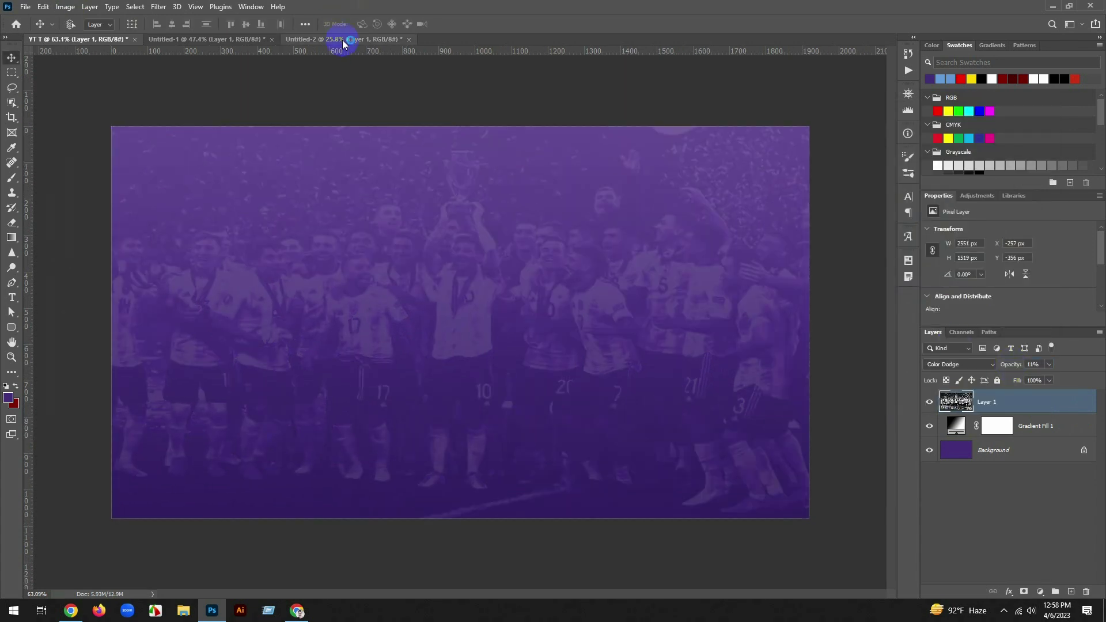
Rasterize the Messi cutout layer in the Untitled-2 document and smooth its skin with the SkinFiner filter at default settings
left_click(343, 44)
scroll(732, 348, "up", 4)
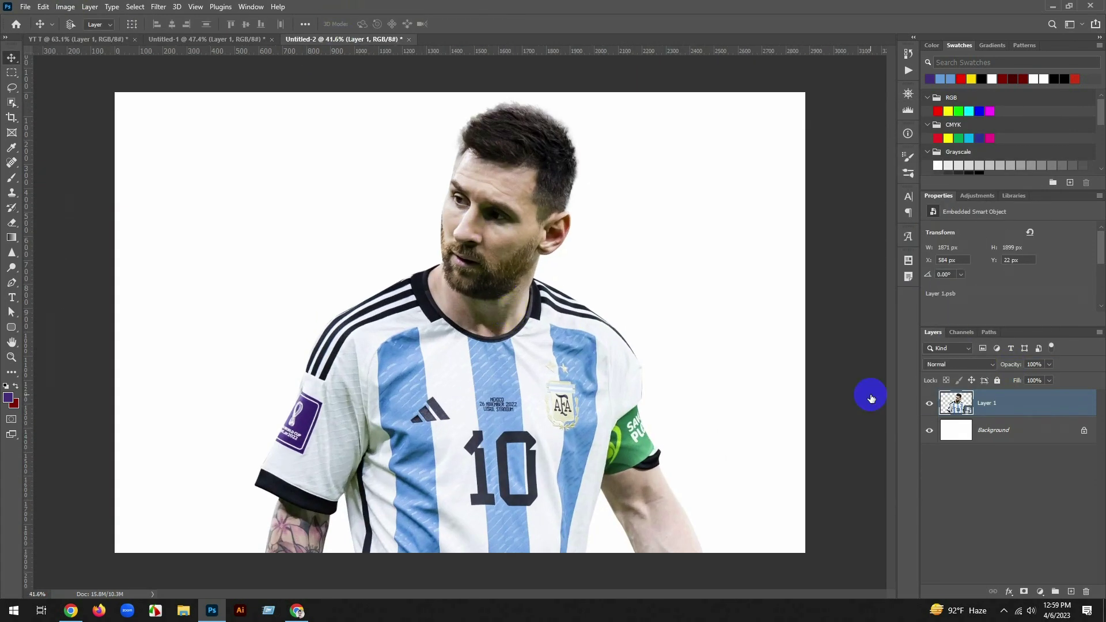
scroll(475, 180, "up", 5)
right_click(1001, 412)
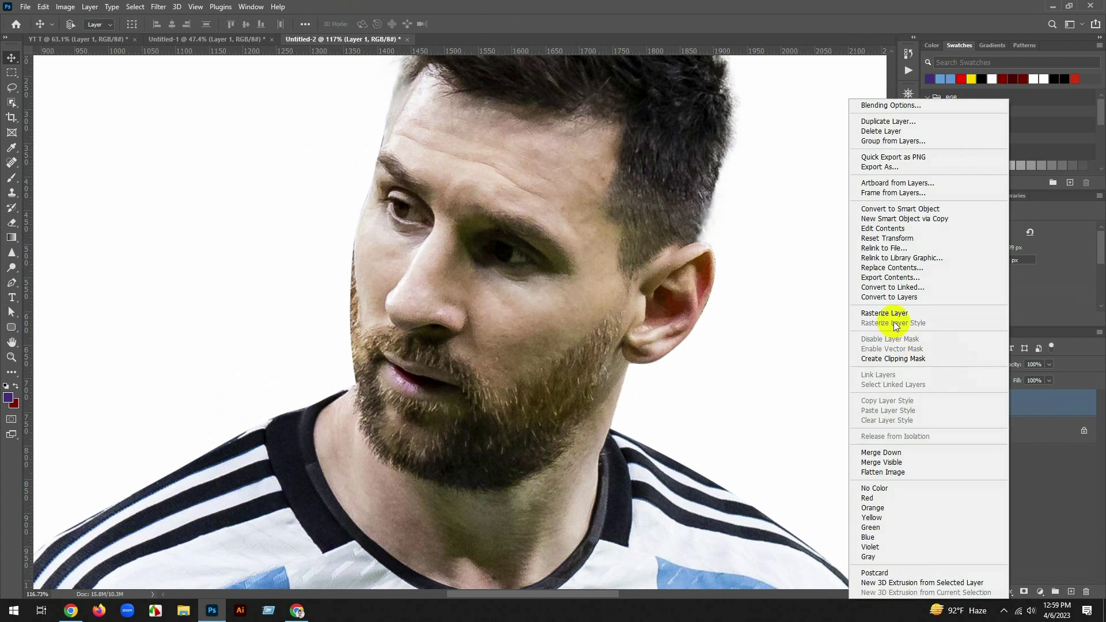
left_click(894, 320)
left_click(158, 6)
mouse_move(205, 282)
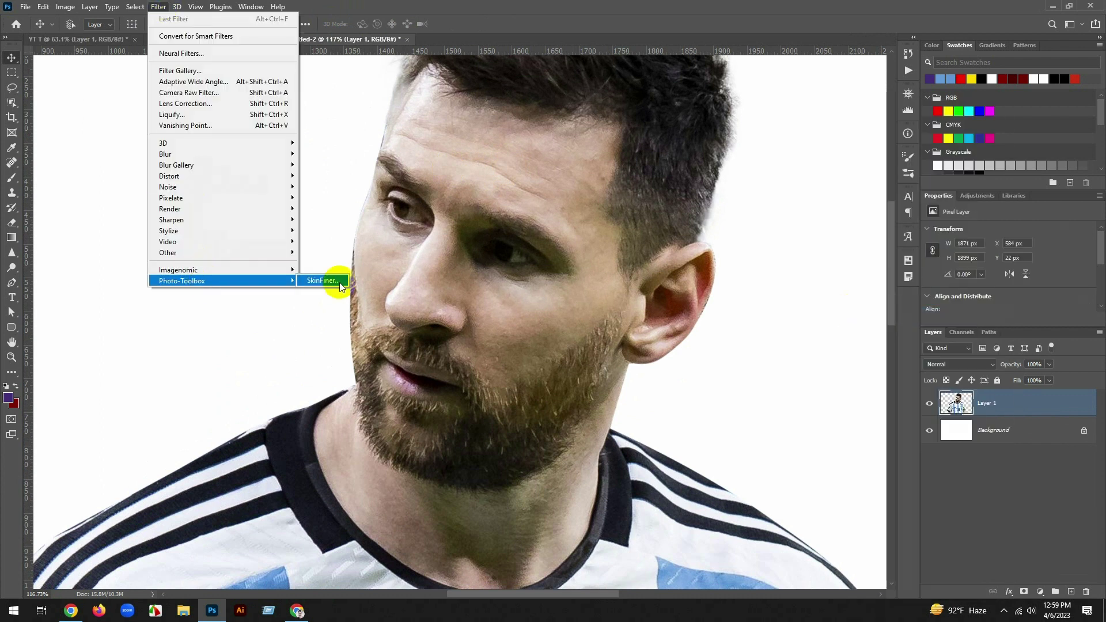
left_click(340, 282)
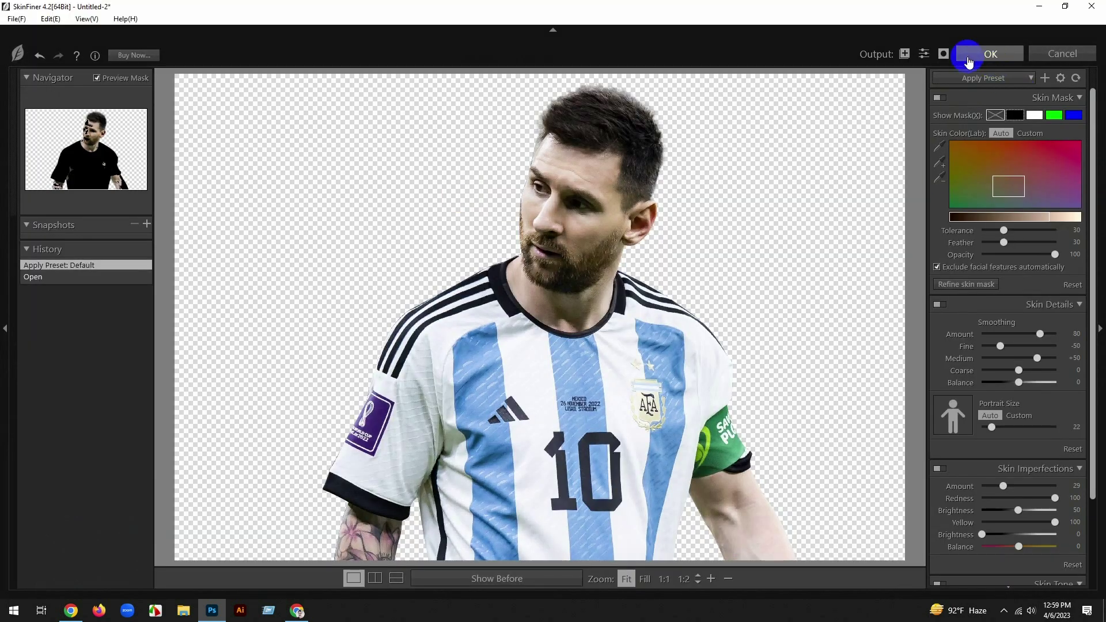
left_click(968, 60)
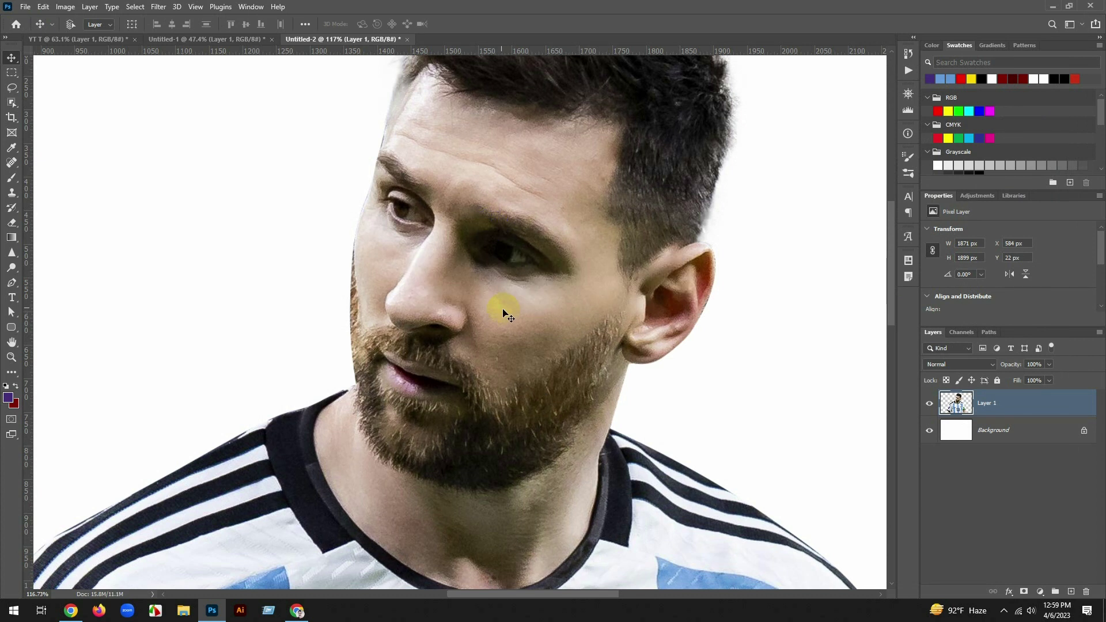
Apply Camera Raw to the Messi cutout: contrast +19, highlights -25, shadows +47, whites -29, blacks +49, clarity +20, and slightly raised texture
left_click(158, 6)
left_click(185, 92)
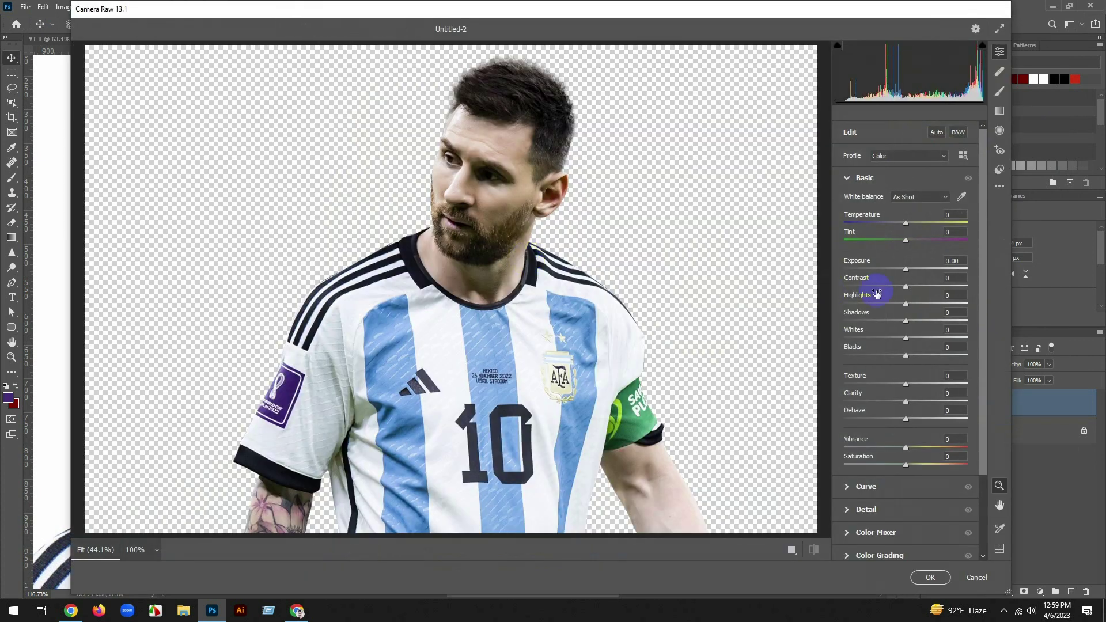
mouse_move(905, 305)
left_mouse_down()
mouse_move(878, 304)
mouse_move(890, 305)
left_mouse_up()
left_click_drag(906, 320, 935, 355)
left_click_drag(907, 288, 919, 289)
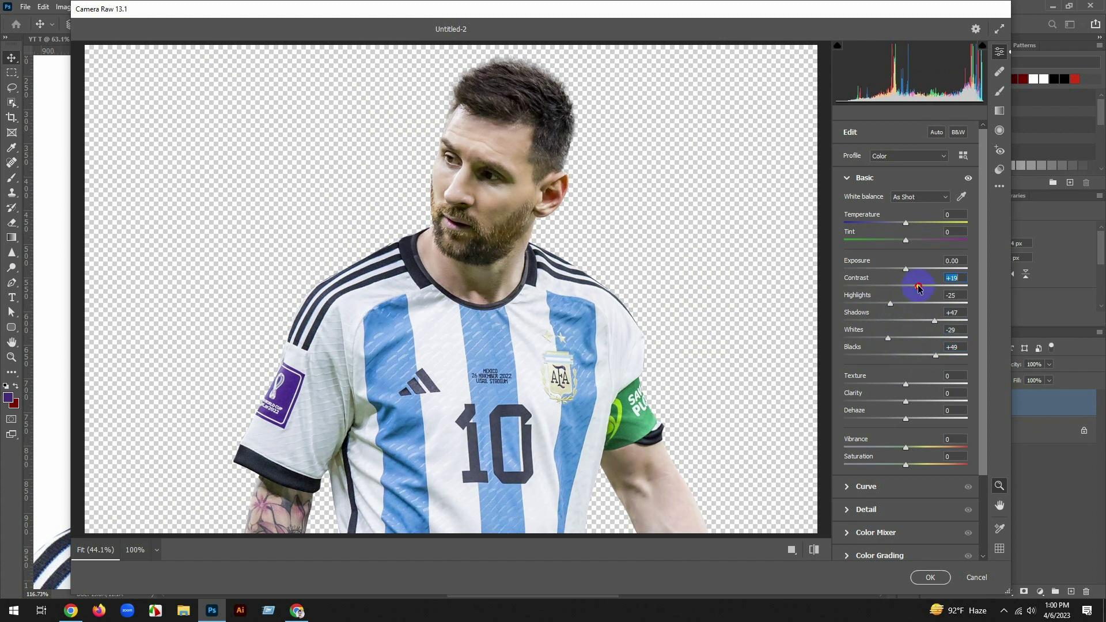
left_click_drag(908, 397, 919, 401)
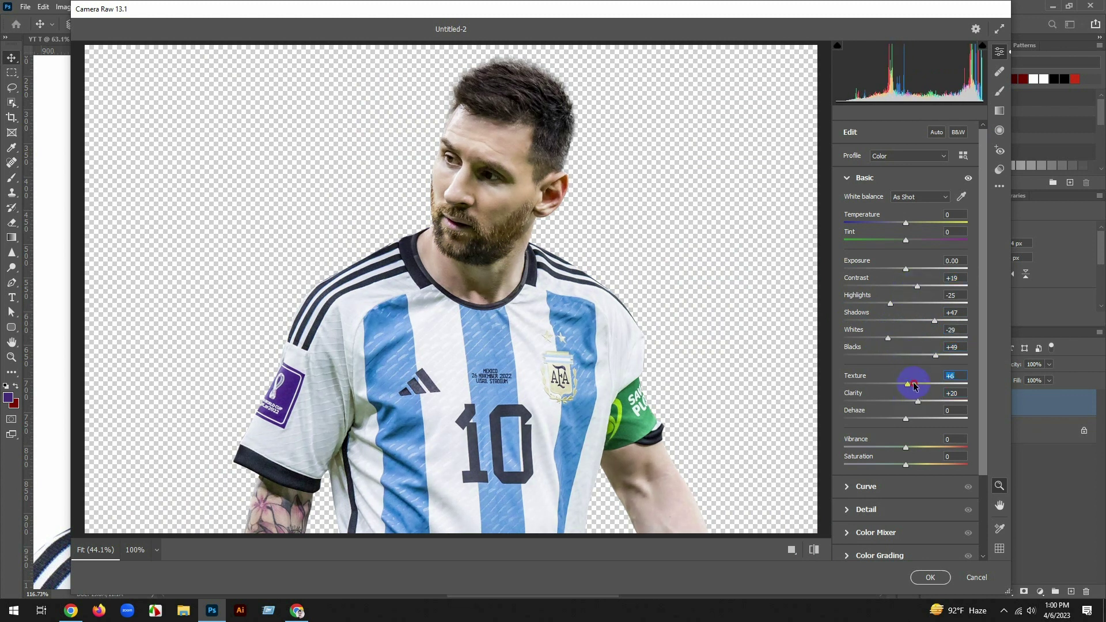
left_click(921, 580)
Convert the retouched Messi cutout to a smart object and bring it into the YT T document
scroll(589, 364, "down", 6)
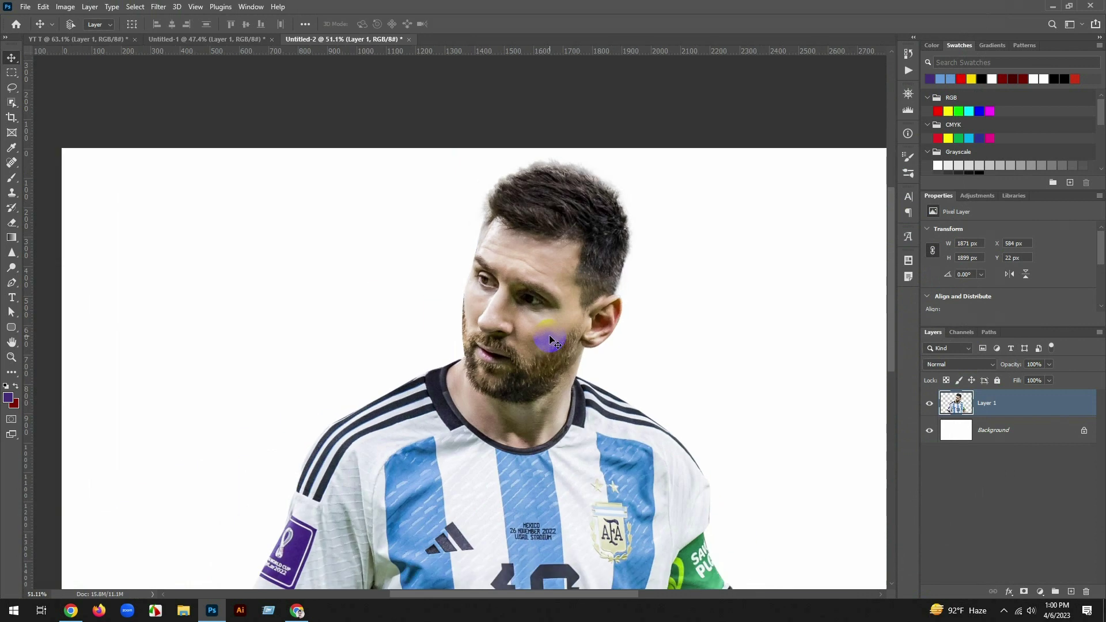
left_click_drag(478, 282, 562, 463)
left_click_drag(538, 390, 628, 411)
right_click(1033, 404)
left_click(929, 271)
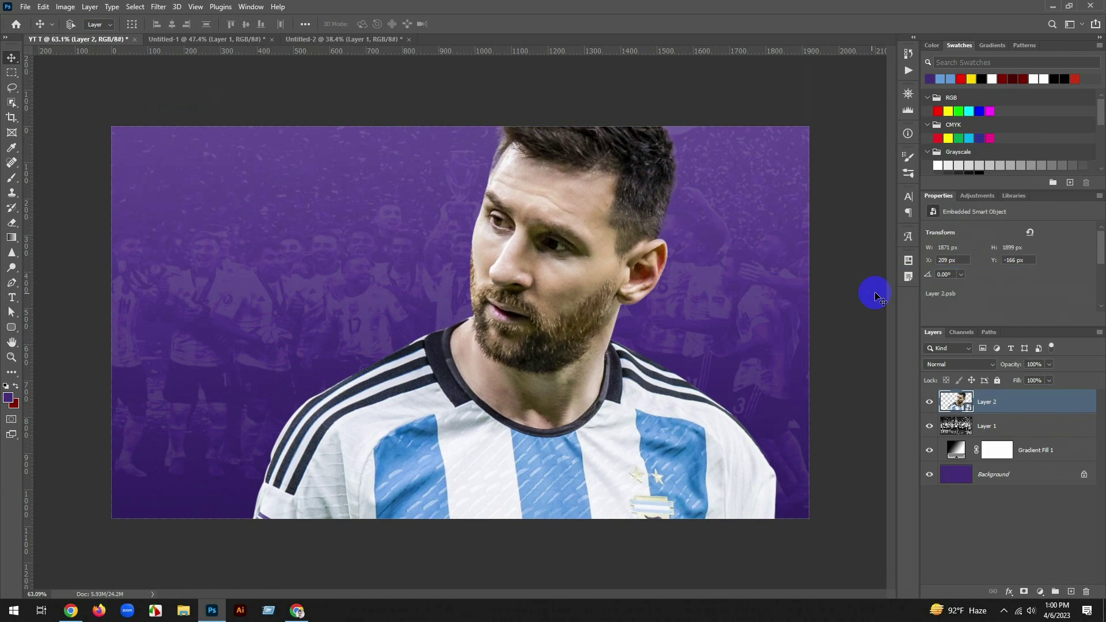
Scale the Messi cutout to about 1497 x 1519 px and position it right of the canvas centre
key("ctrl+t")
left_click_drag(187, 411, 255, 394)
left_click_drag(447, 397, 478, 386)
key("Return")
Switch to the Messi image search in Chrome and copy the NPR photo of Messi in the purple Argentina kit
key("alt+Tab")
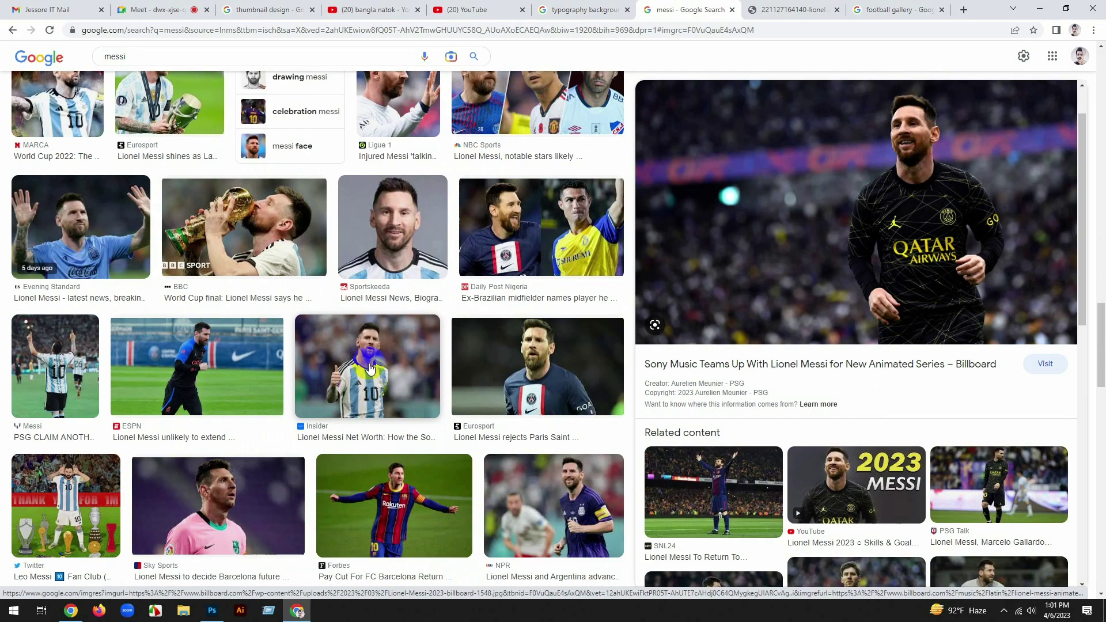
scroll(477, 287, "down", 5)
left_click(477, 287)
right_click(919, 264)
left_click(1008, 390)
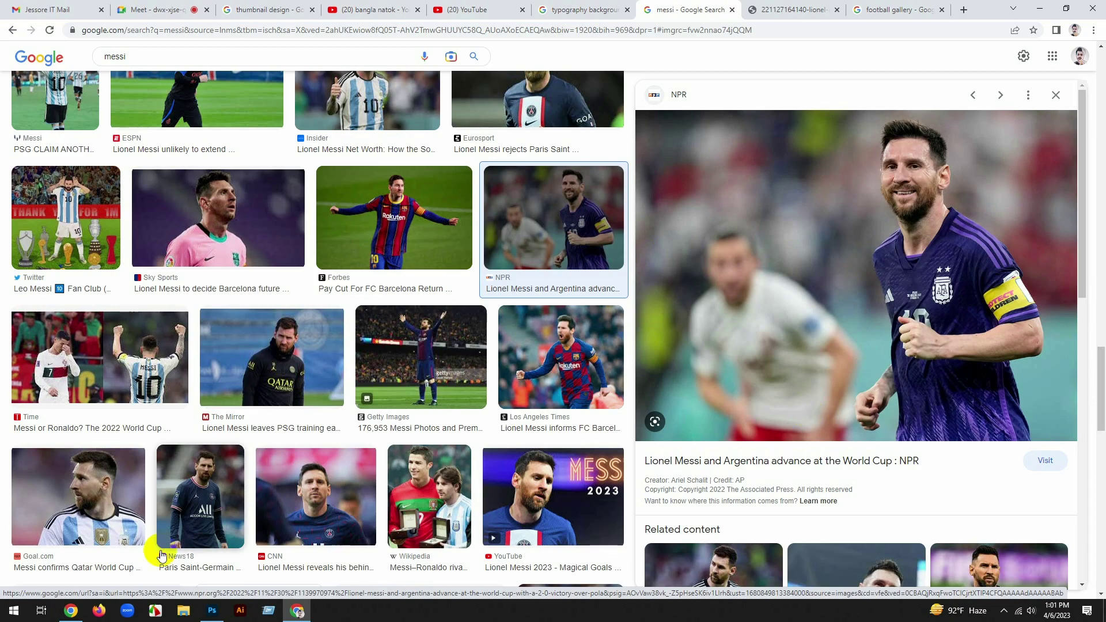
Switch to Photoshop, create a new document matching the copied photo's size and paste the purple-kit photo into it
left_click(212, 611)
left_click(25, 6)
left_click(26, 18)
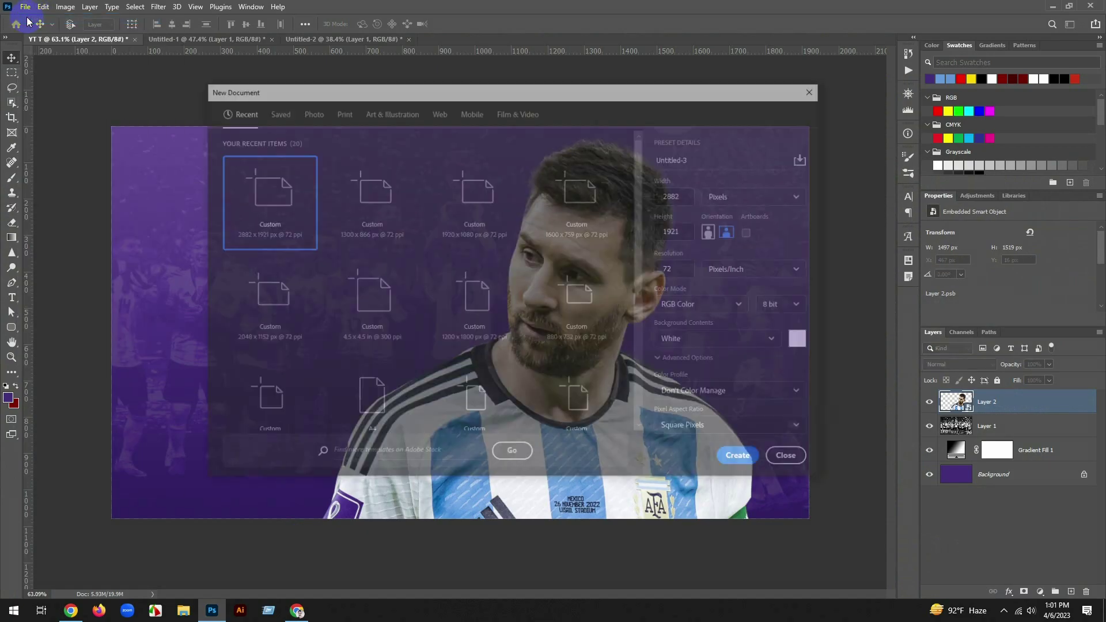
key("Return")
key("ctrl+v")
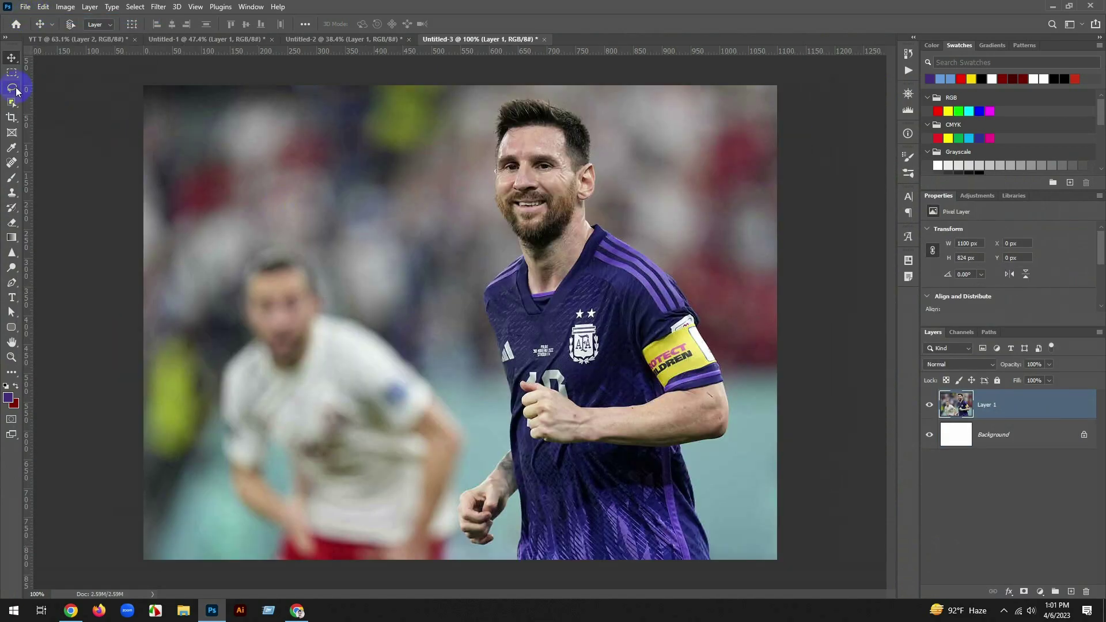
Smooth the skin in the purple-kit photo with the SkinFiner filter
left_click(159, 6)
left_click(312, 280)
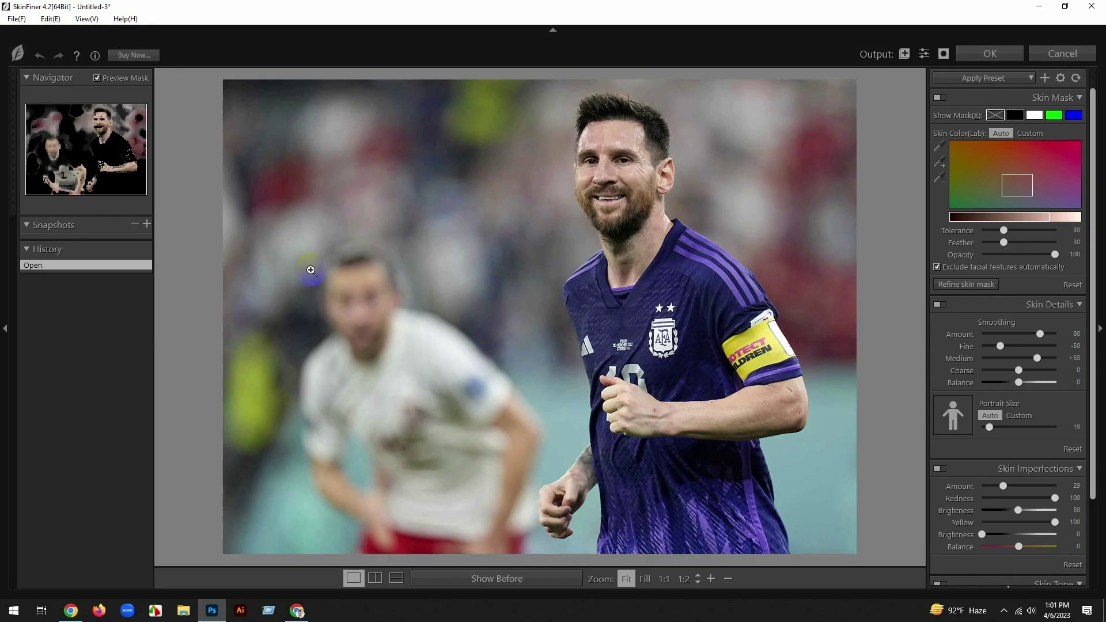
left_click(629, 219)
left_click(996, 54)
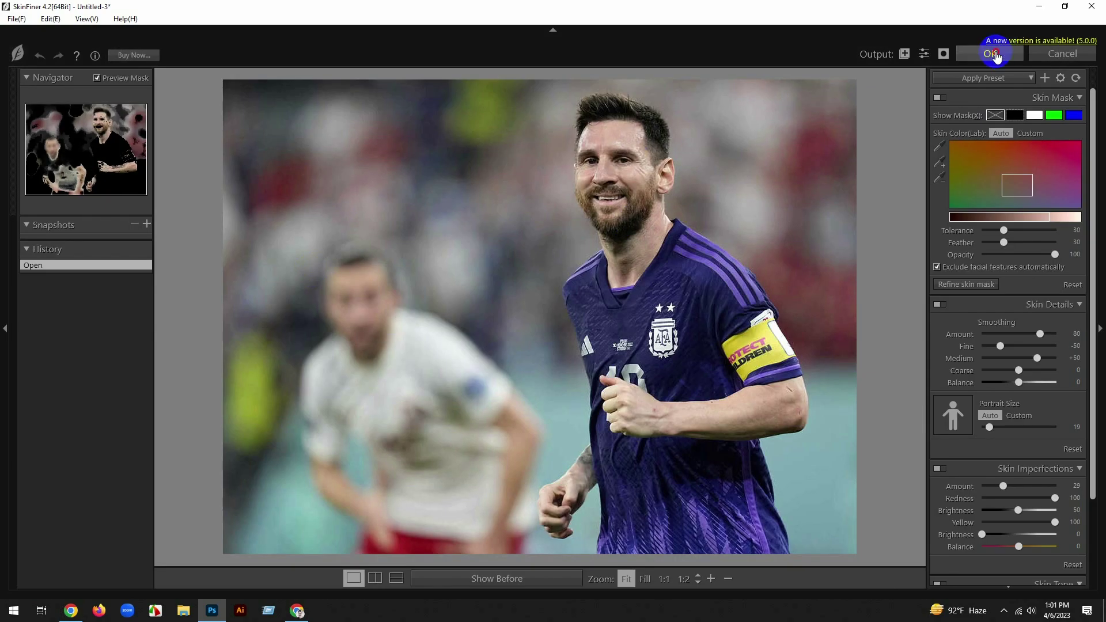
Trace a closed Pen path around Messi in the purple kit, load it as a selection and mask out the background
left_click(640, 216)
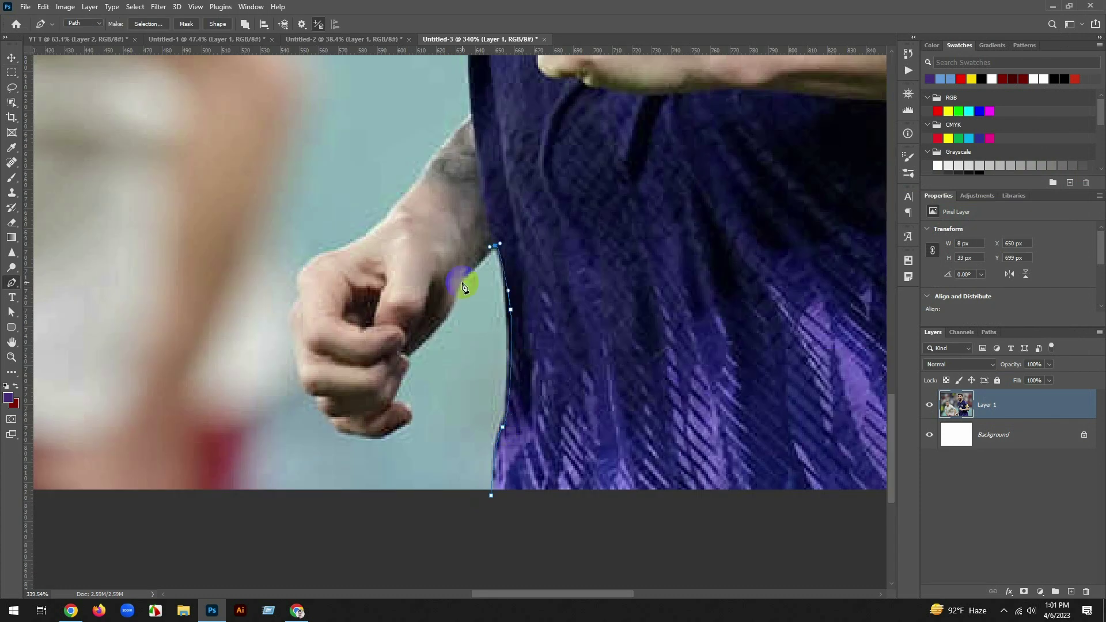
left_click_drag(378, 225, 397, 207)
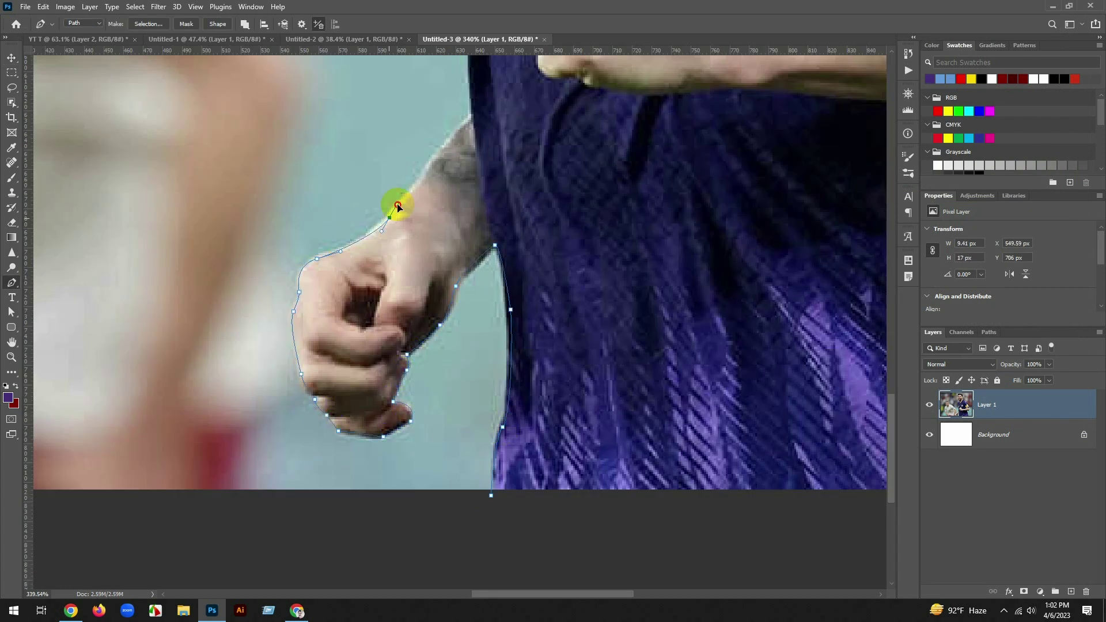
left_click(473, 116)
left_click_drag(485, 116, 425, 420)
left_click_drag(411, 292, 412, 272)
left_click_drag(444, 291, 442, 472)
left_click_drag(367, 235, 349, 179)
left_click_drag(320, 102, 319, 73)
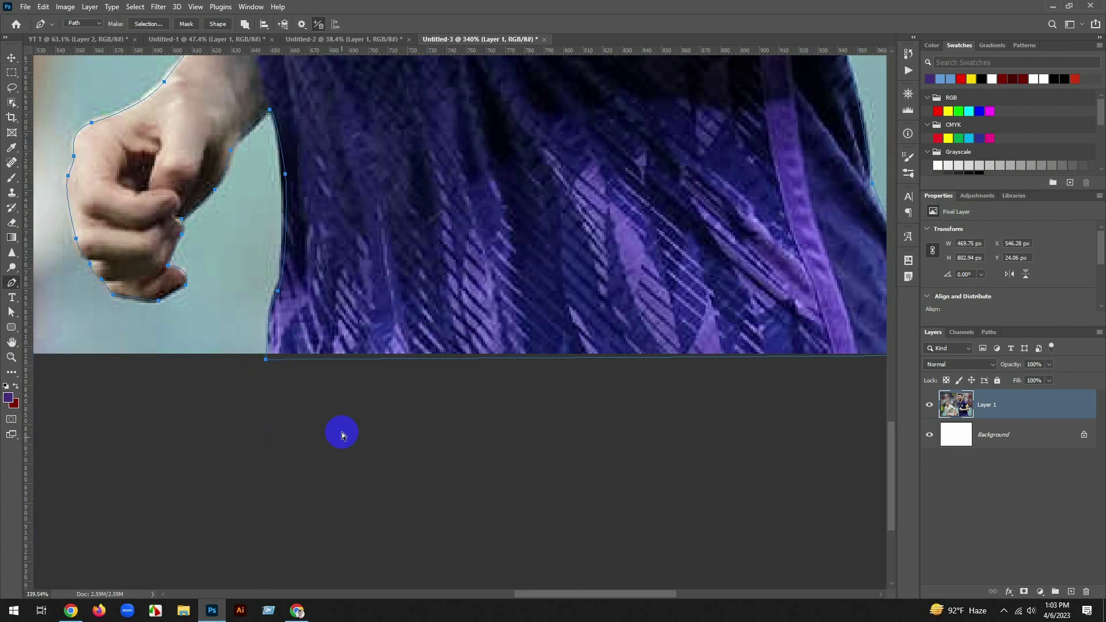
key("ctrl+Return")
left_click(1024, 591)
left_click(450, 376, "alt")
Refine the layer mask in Select and Mask by brushing along the edge of Messi's hair
right_click(998, 405)
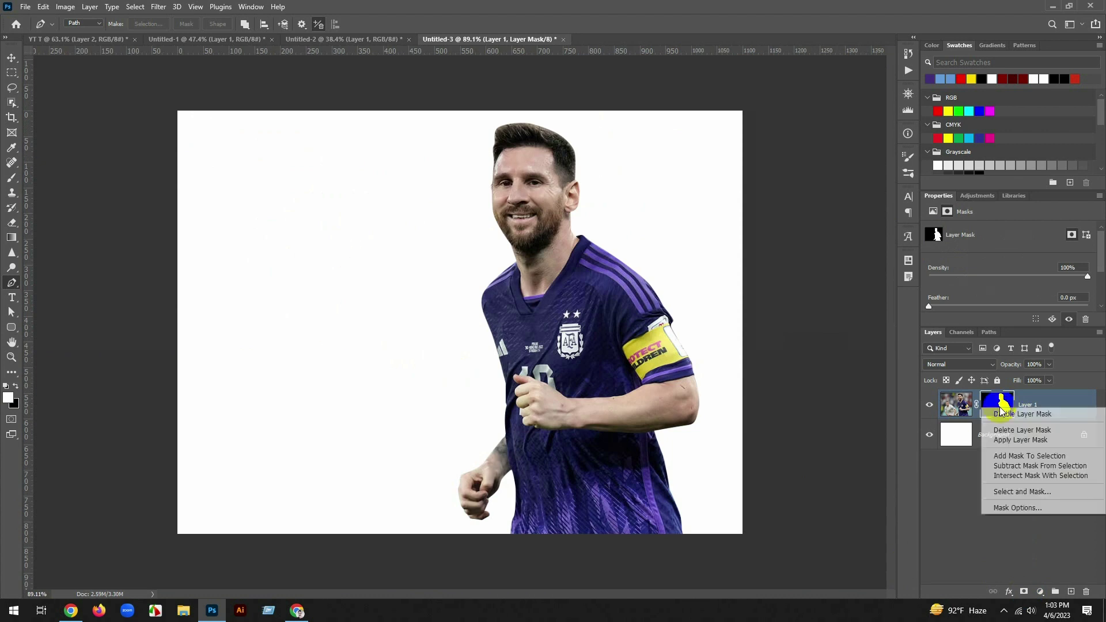
left_click(1023, 491)
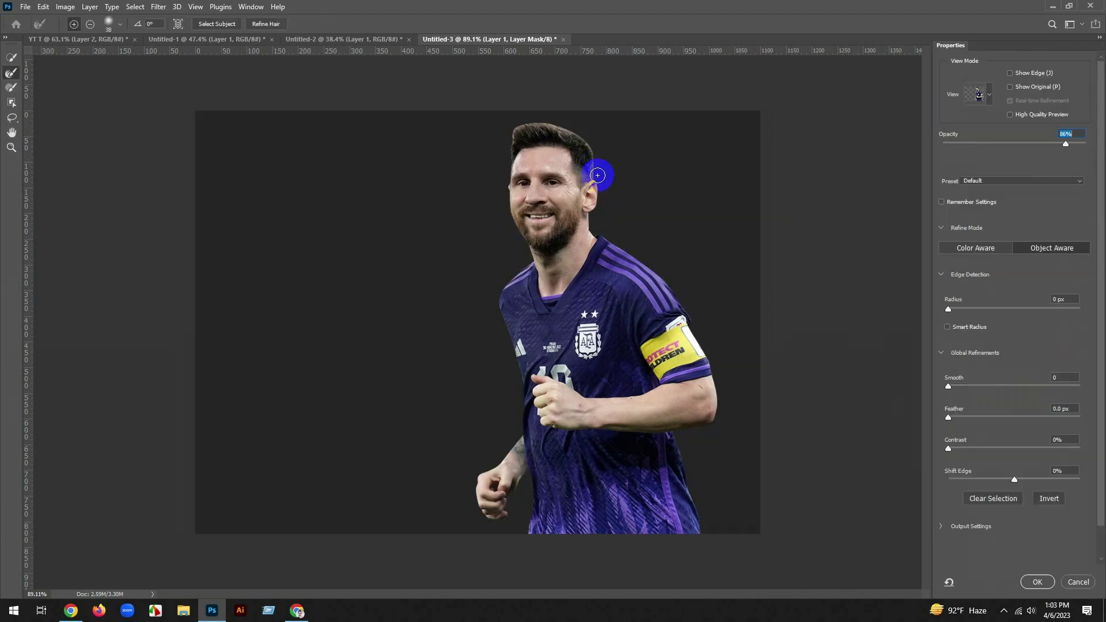
mouse_move(595, 156)
left_mouse_down()
mouse_move(545, 118)
mouse_move(517, 127)
mouse_move(505, 166)
left_mouse_up()
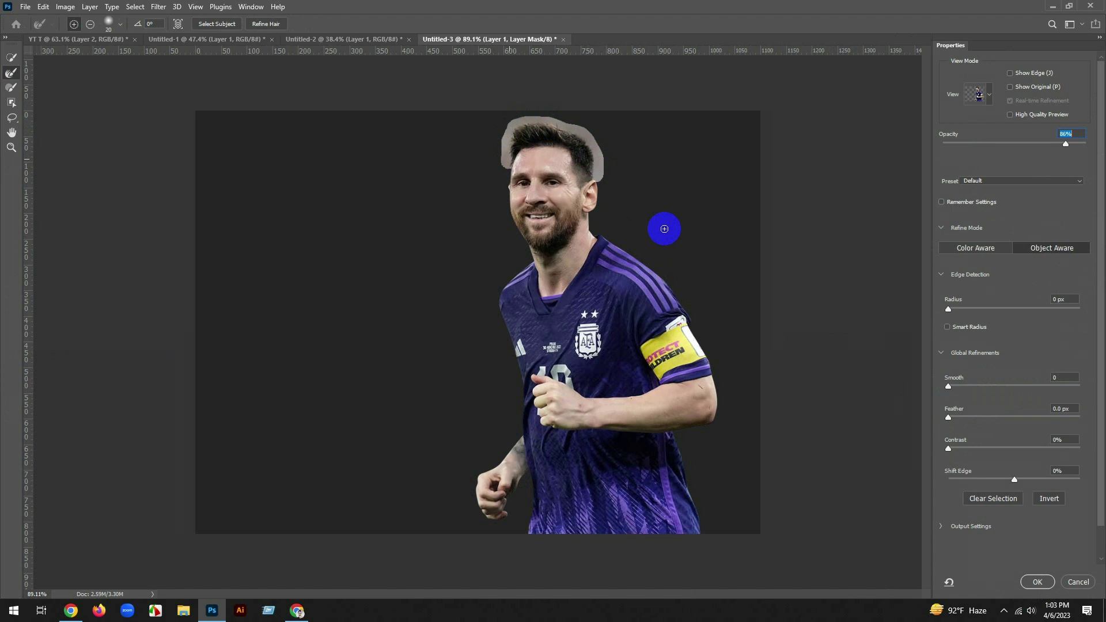
left_click(1029, 579)
Bring the purple-kit cutout into the YT T document as a smart object and place its layer beneath the large Messi cutout
right_click(1037, 405)
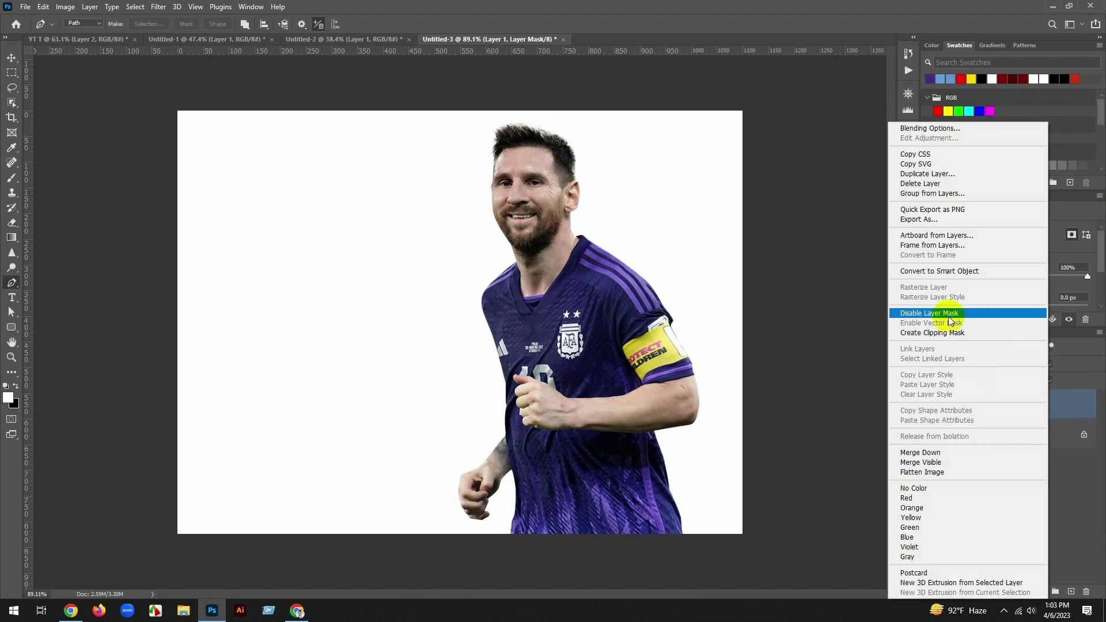
left_click(891, 286)
left_click_drag(487, 185, 444, 322)
left_click_drag(991, 403, 991, 436)
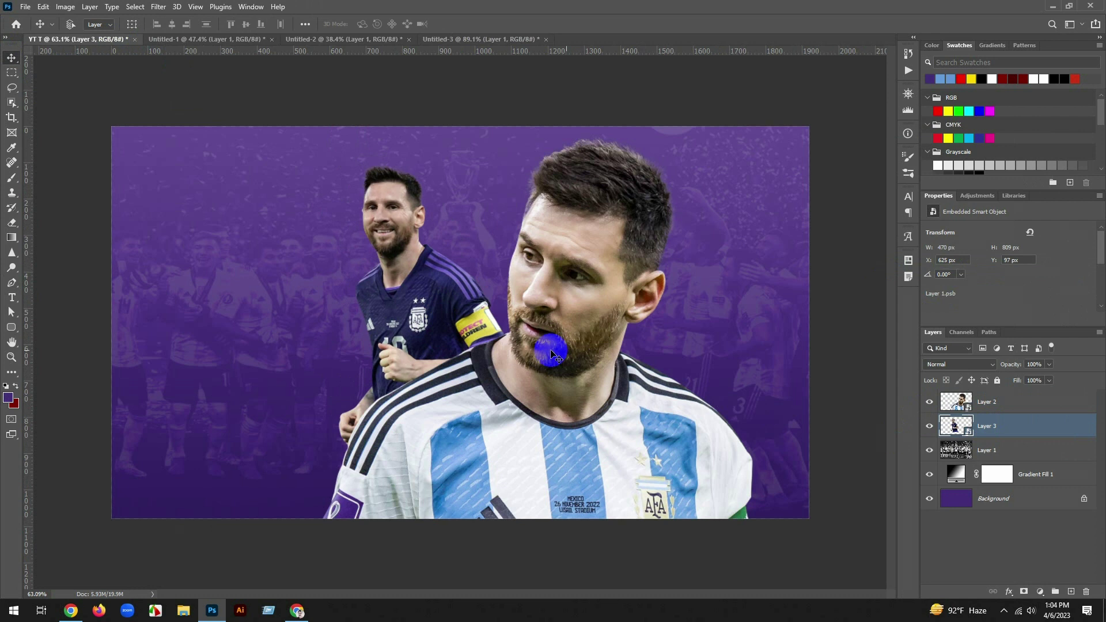
Enlarge the purple-kit cutout to about 585 x 1006 px and rotate it about 3.03° behind the large Messi's shoulder
left_click_drag(502, 326, 554, 318)
key("ctrl+t")
left_click(596, 317)
key("ctrl+t")
left_click_drag(509, 454, 526, 487)
left_click_drag(489, 396, 495, 427)
left_click_drag(619, 418, 622, 413)
left_click_drag(507, 363, 509, 340)
key("Return")
Shift the large Messi cutout towards the canvas's right edge and reposition the purple-kit cutout beside it
left_click_drag(622, 374, 663, 376)
left_click_drag(566, 353, 608, 353)
left_click_drag(449, 317, 449, 317)
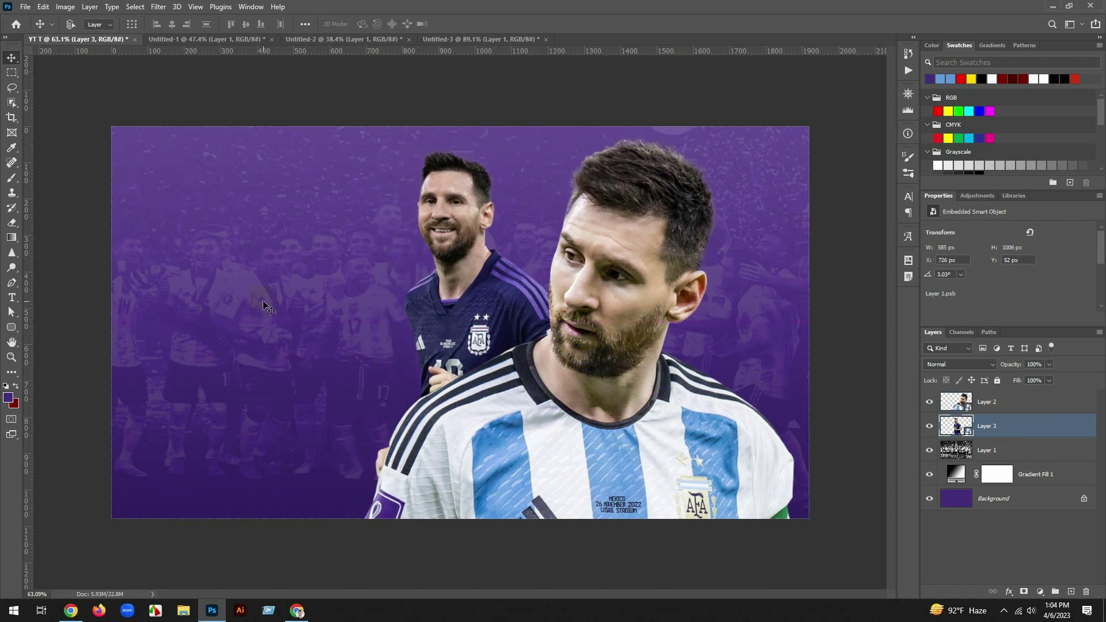
Switch to Chrome, look at the bangla natok video thumbnails on YouTube for reference and return to Photoshop
left_click(298, 610)
left_click(369, 8)
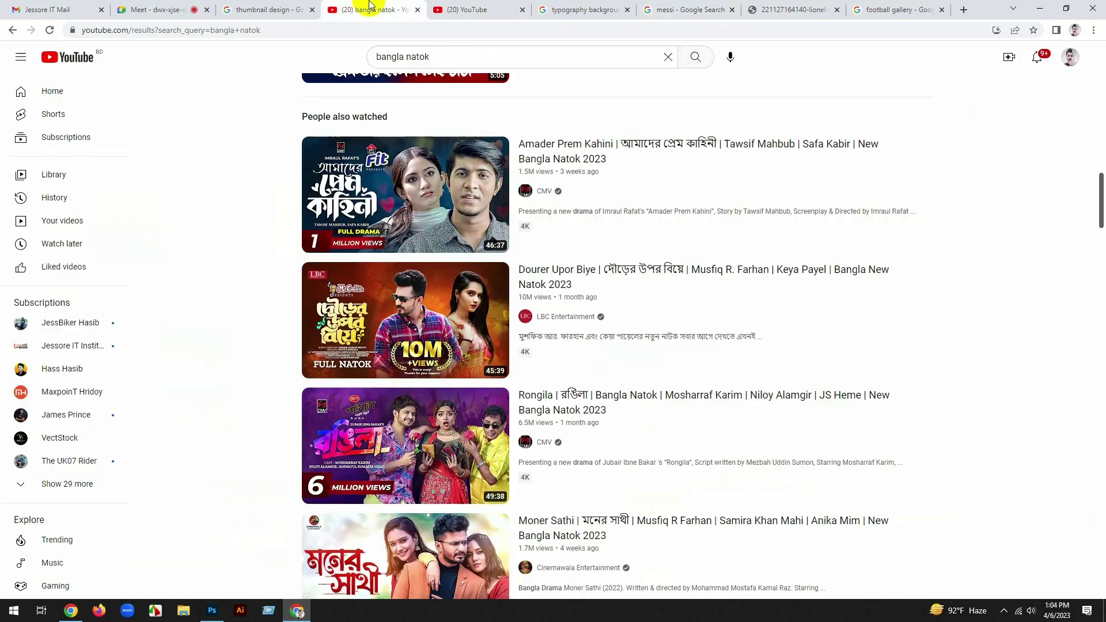
left_click(1039, 8)
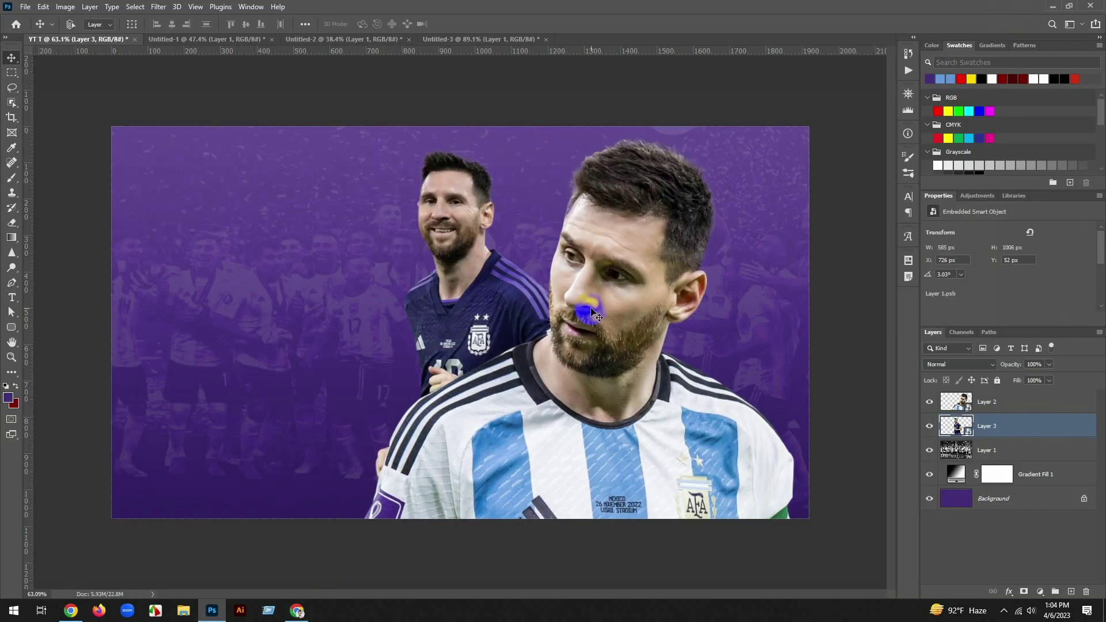
Select both Messi cutout layers and nudge them together slightly to the right
left_click(1015, 406, "shift")
left_click_drag(707, 315, 712, 315)
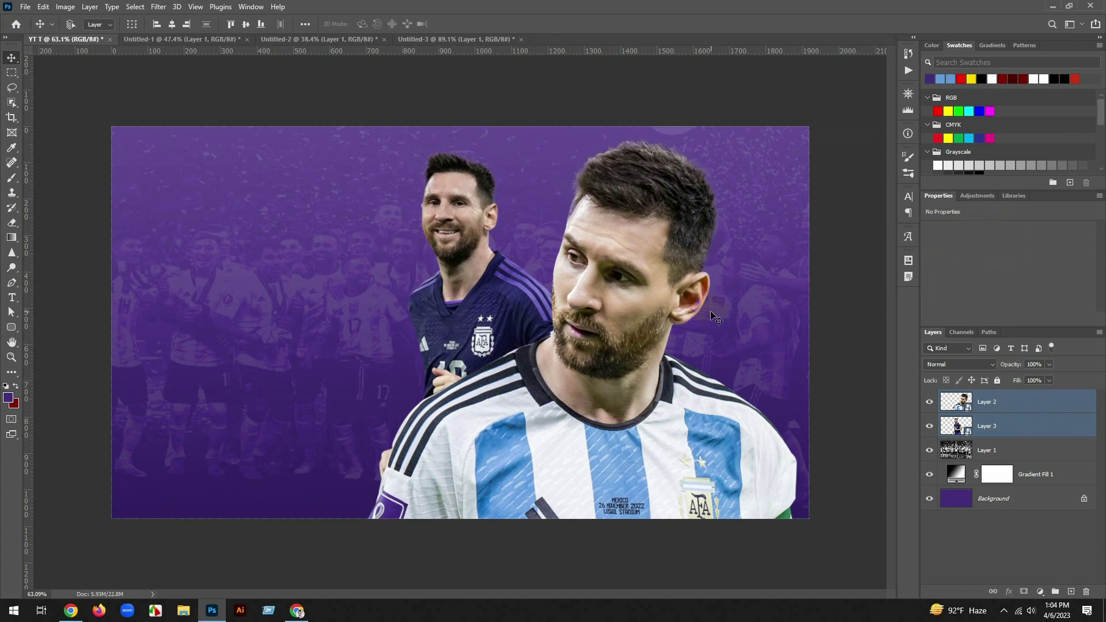
Add a new layer directly above the team photo and pick a brighter purple as the foreground colour
left_click(1002, 450)
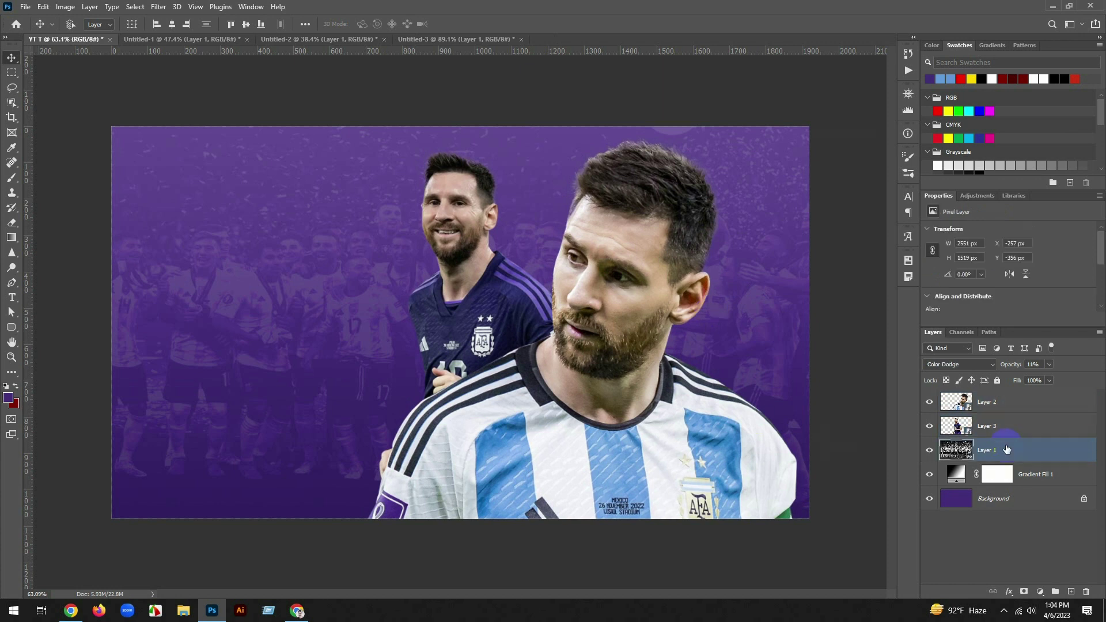
left_click(1071, 592)
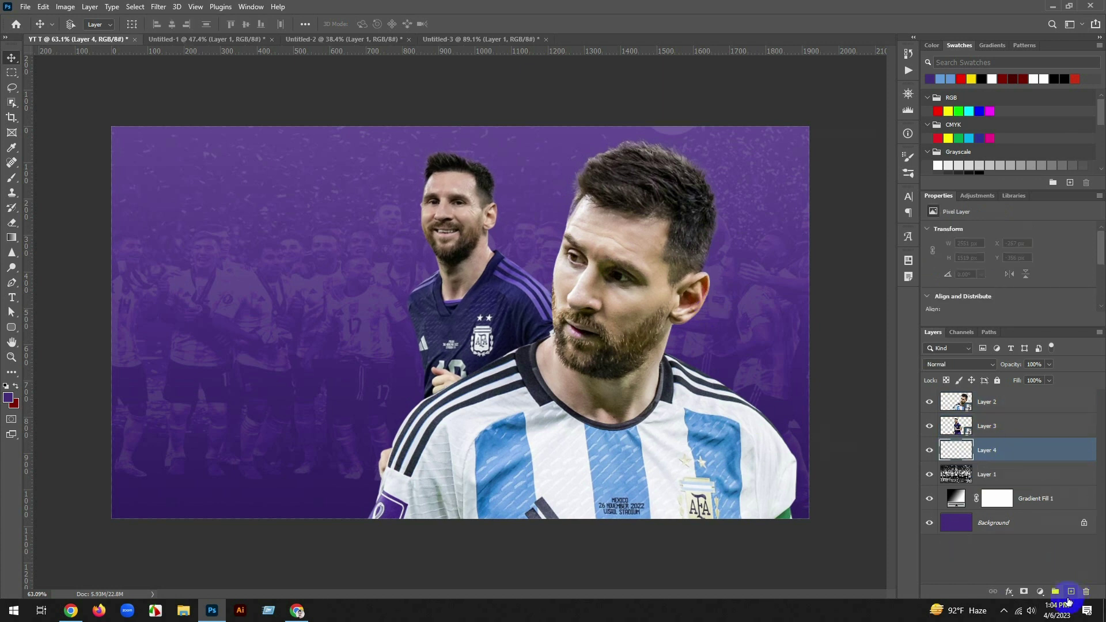
left_click(7, 400)
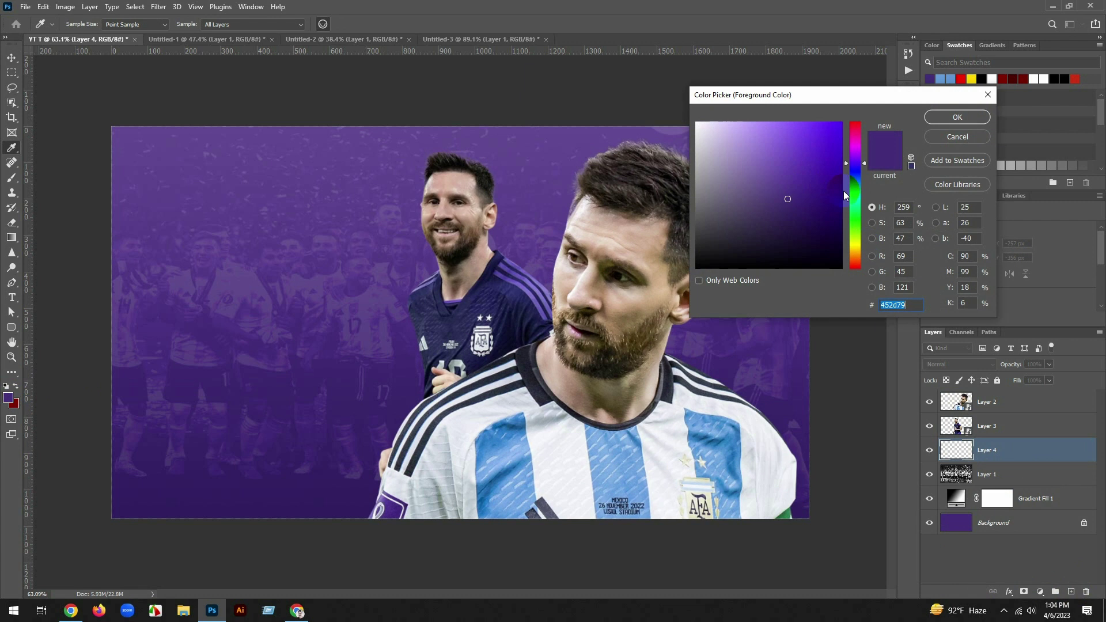
left_click_drag(790, 187, 795, 149)
left_click(943, 118)
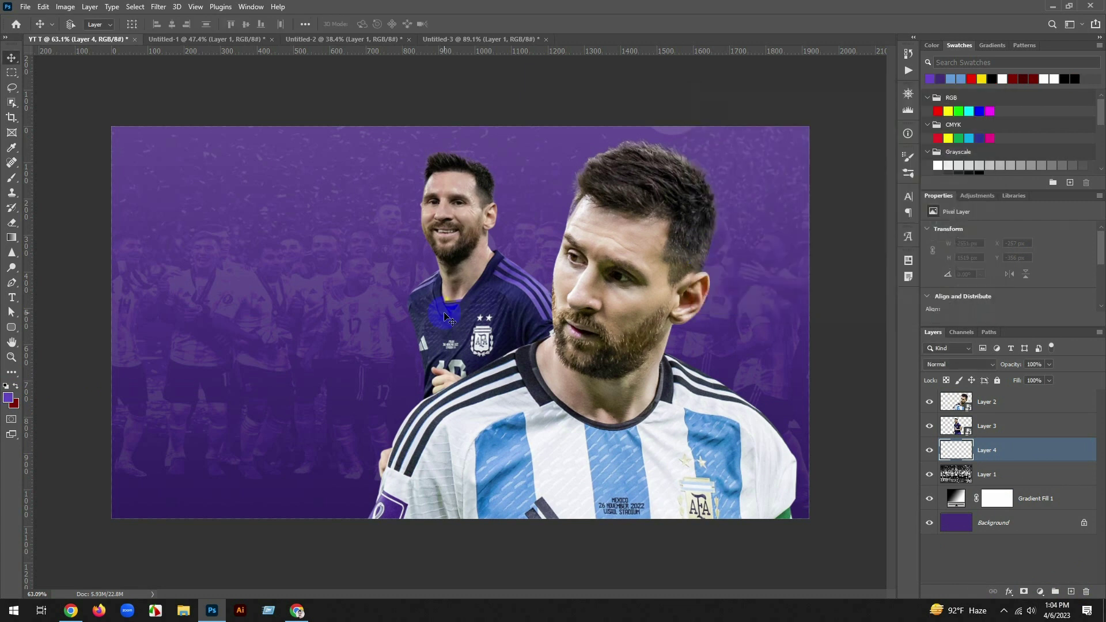
Paint a large soft purple glow behind both Messi cutouts with a round brush enlarged to over 1000 px
left_click(16, 180)
right_click(357, 299)
left_click(470, 349)
left_click(645, 4)
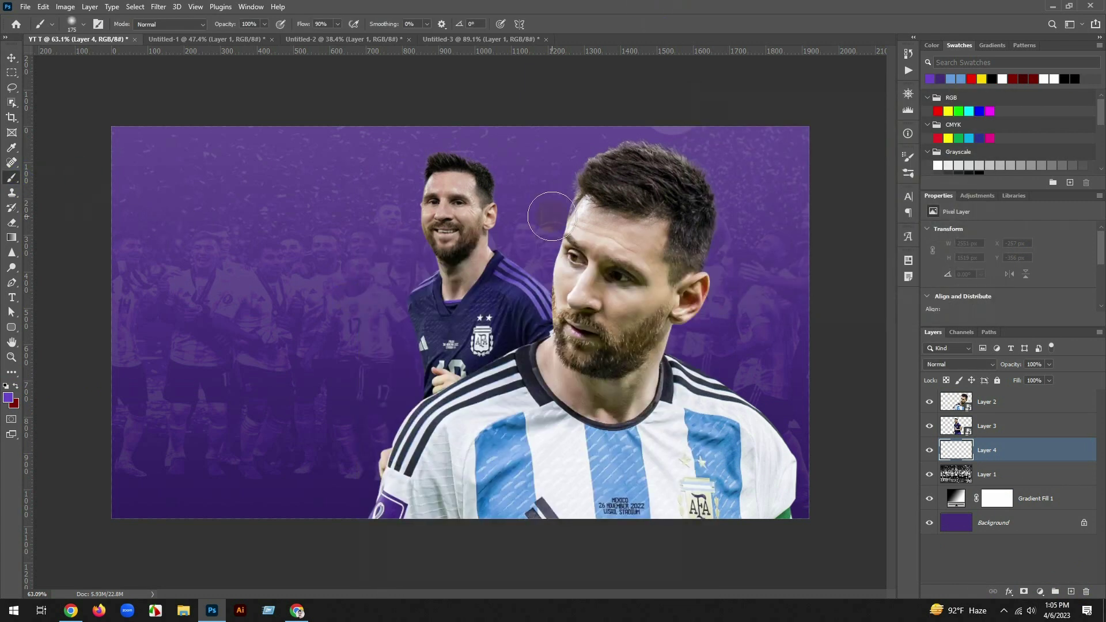
key("]")
key("]")
key("]")
key("]")
mouse_move(426, 442)
left_mouse_down()
mouse_move(458, 413)
mouse_move(450, 331)
mouse_move(461, 298)
mouse_move(563, 309)
mouse_move(727, 411)
mouse_move(726, 465)
left_mouse_up()
key("]")
key("]")
key("]")
key("]")
key("]")
key("]")
key("bracketleft")
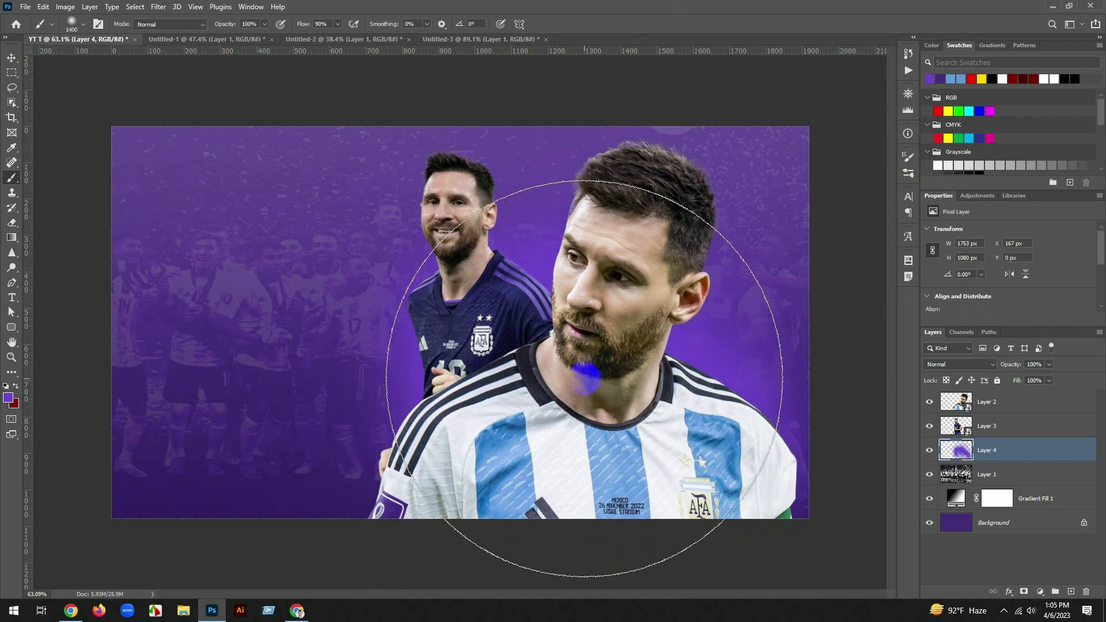
Set the purple glow layer's blend mode to Screen, and add a new layer above it with white as the foreground colour
left_click(959, 365)
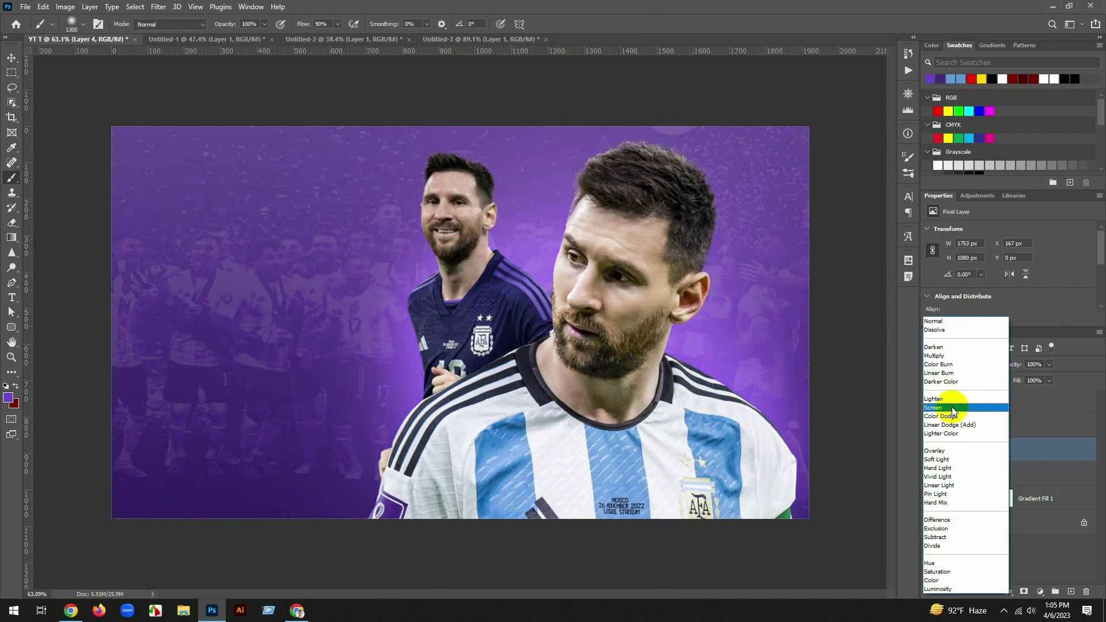
left_click(954, 407)
left_click(1072, 592)
key("d")
key("x")
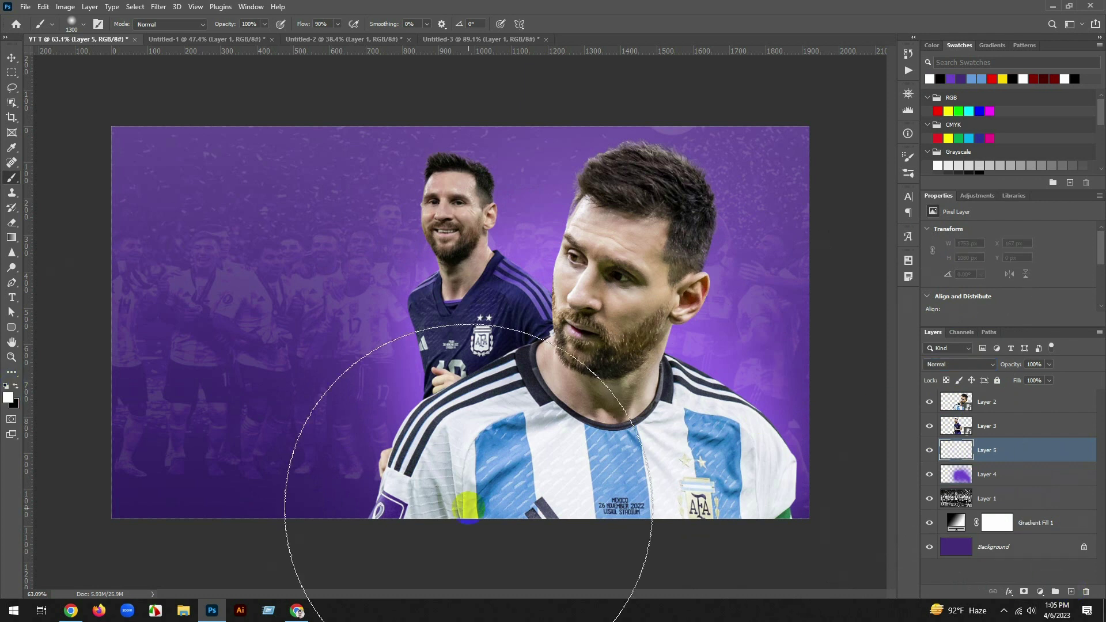
Paint a soft white glow behind the large Messi's shoulders and the purple-kit cutout with a brush of about 500 px
key("bracketleft")
key("bracketleft")
key("bracketleft")
key("bracketleft")
key("bracketleft")
key("bracketleft")
key("bracketleft")
key("bracketleft")
left_click_drag(662, 419, 696, 447)
left_click(562, 358)
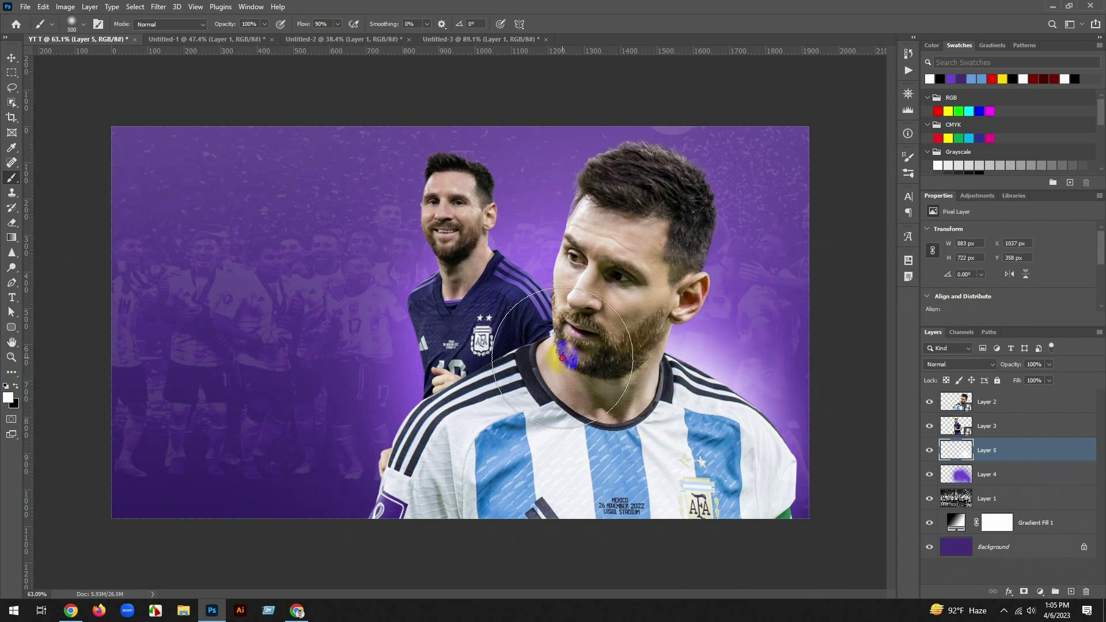
mouse_move(563, 358)
left_mouse_down()
mouse_move(493, 322)
mouse_move(456, 332)
mouse_move(417, 523)
mouse_move(426, 542)
left_mouse_up()
key("bracketleft")
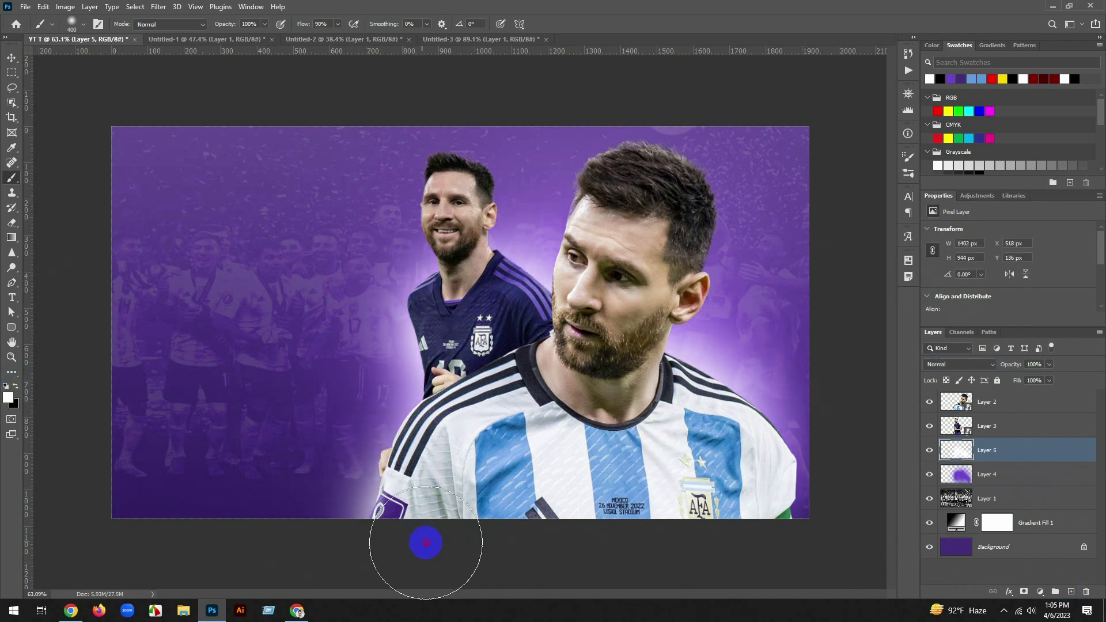
Extend the white glow around the large Messi's head with a 400 px brush and behind the purple-kit head with a 200 px brush
left_click_drag(739, 479, 746, 505)
left_click_drag(629, 208, 658, 227)
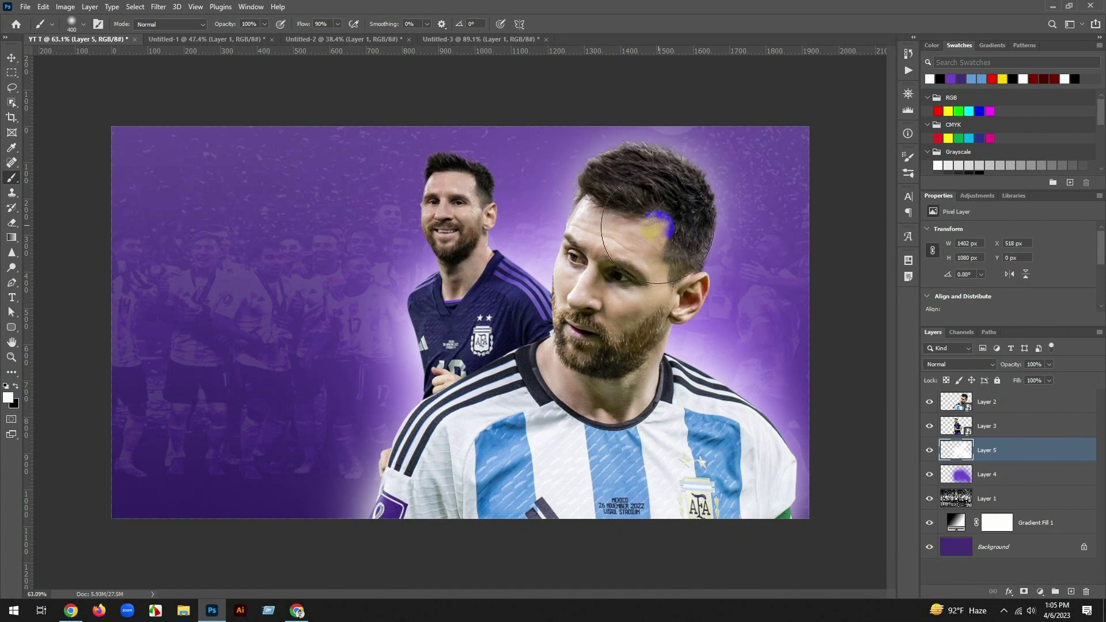
left_click(664, 292)
key("bracketleft")
key("bracketleft")
left_click_drag(452, 228, 454, 182)
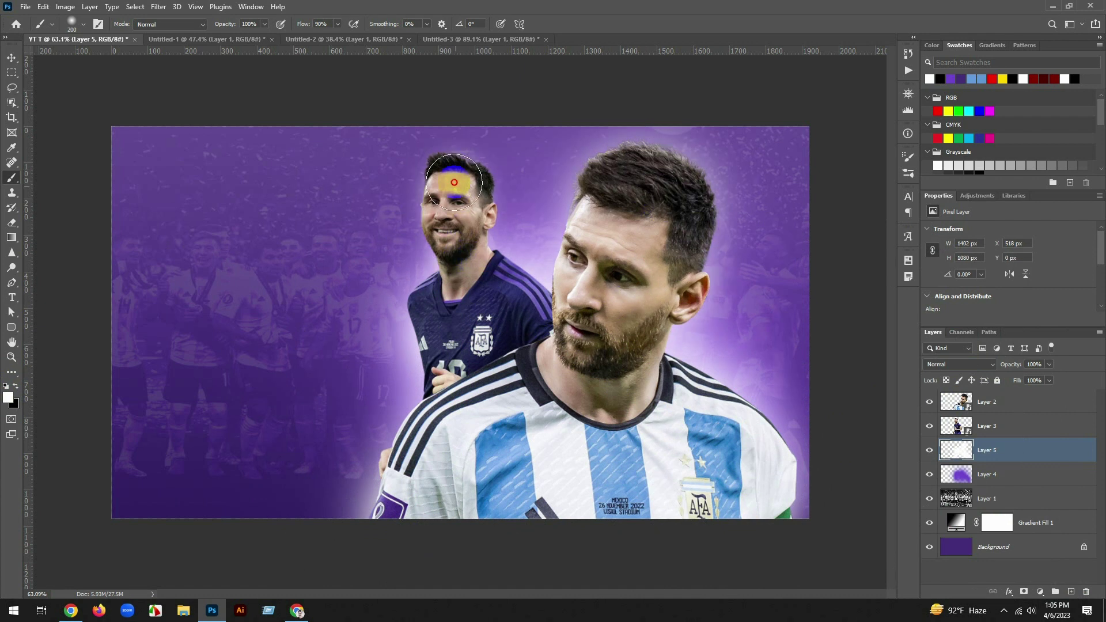
scroll(692, 330, "down", 4)
left_click(9, 58)
scroll(604, 310, "up", 4)
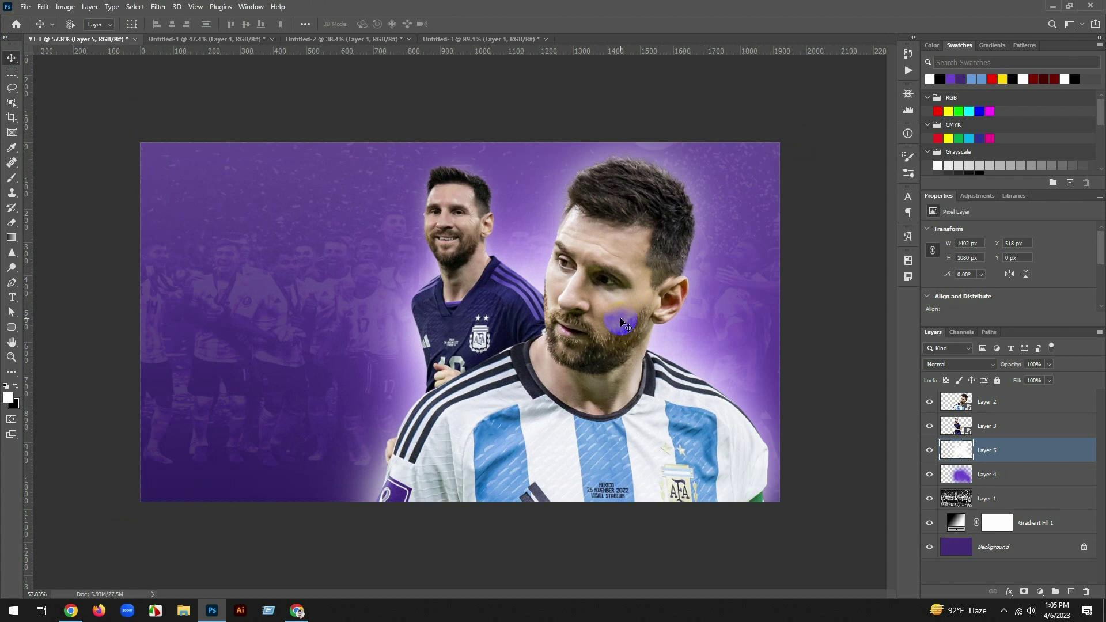
Temporarily hide both Messi cutout layers to examine the glow behind them, and show them again
left_click(929, 426)
left_click(930, 403)
left_click(929, 425)
left_click(930, 402)
scroll(624, 371, "up", 1)
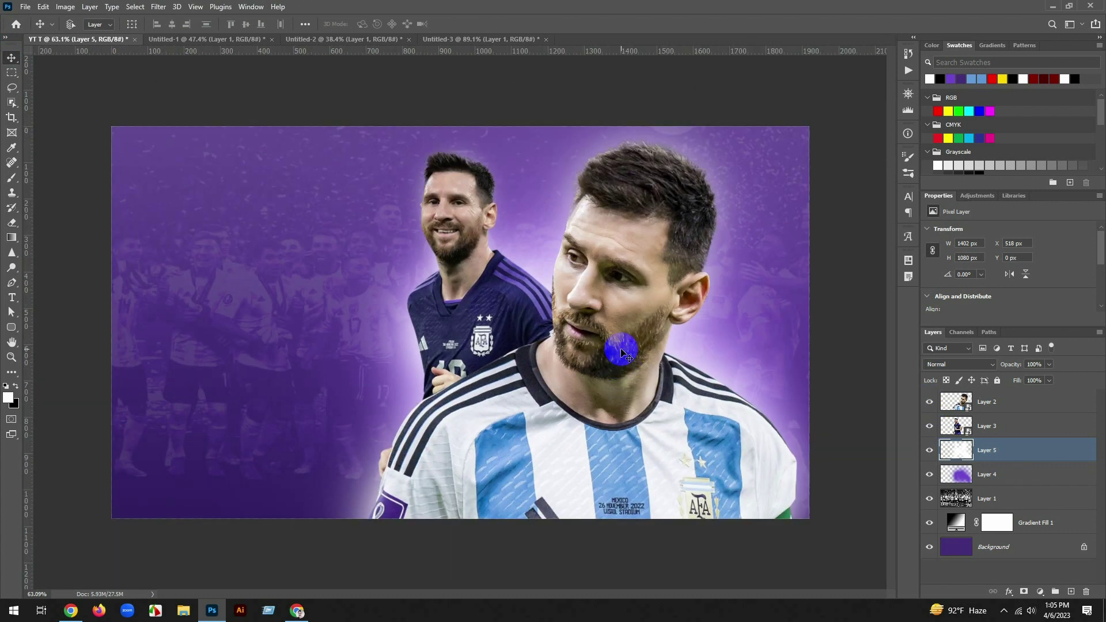
On a new topmost layer, paint a faint white haze over the edges of both cutouts with a soft brush at 20% opacity
left_click(1012, 402)
left_click(1070, 592)
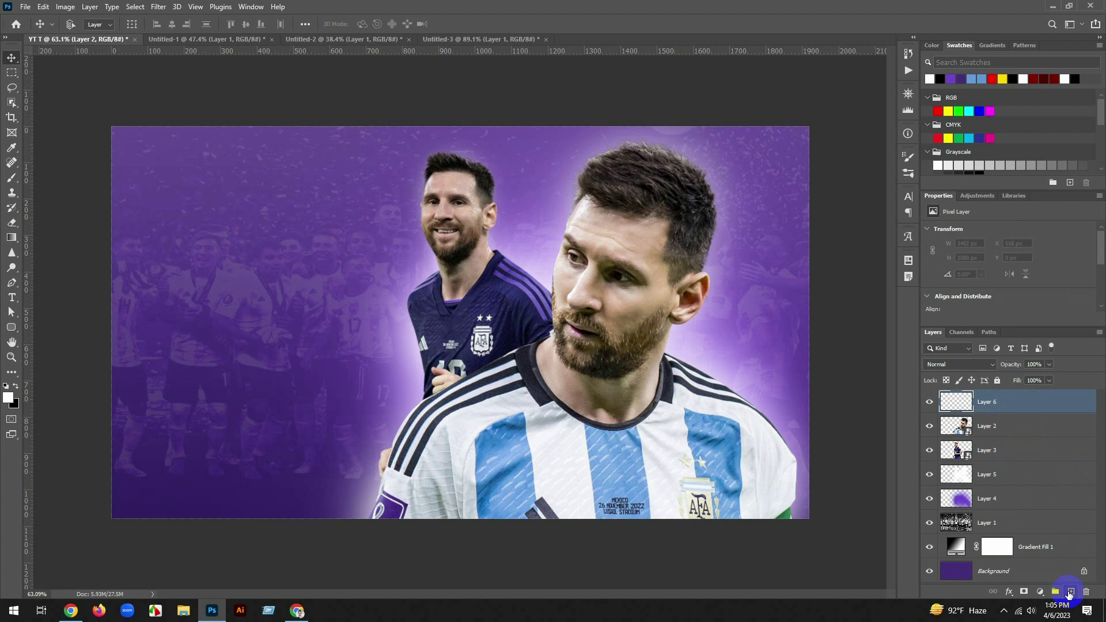
left_click(11, 178)
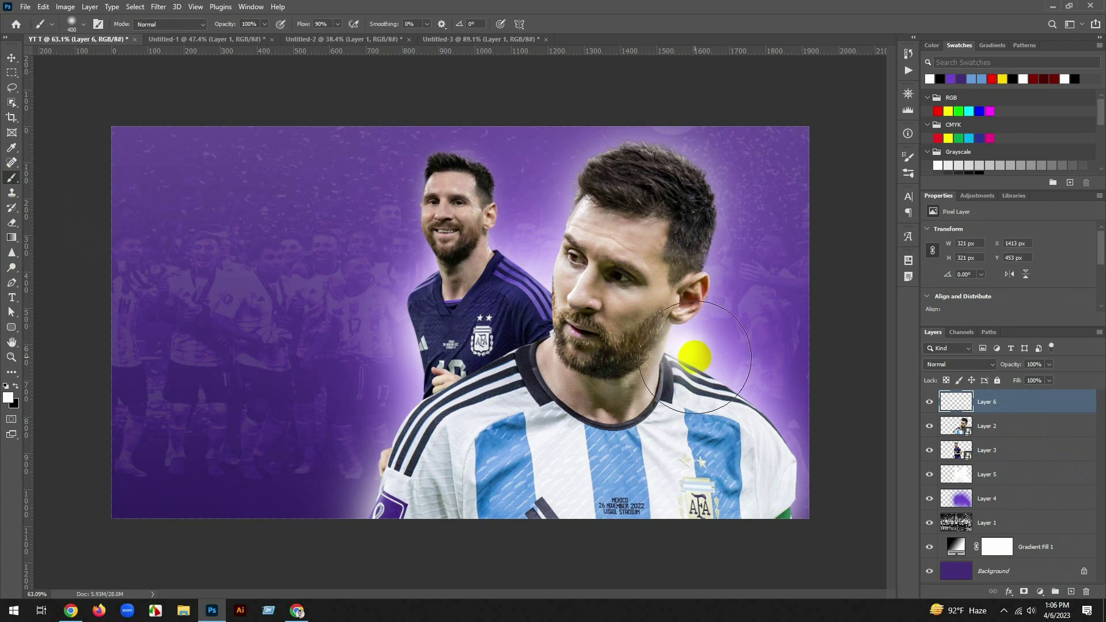
key("bracketright")
key("bracketright")
key("bracketright")
left_click(253, 24)
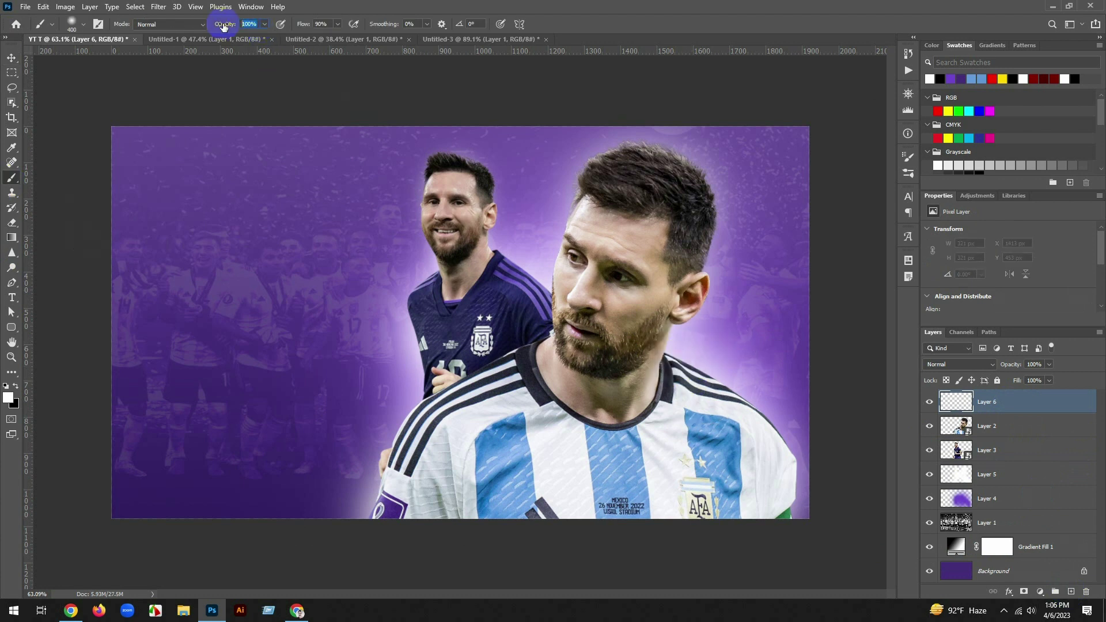
type("20")
mouse_move(645, 334)
left_mouse_down()
mouse_move(692, 346)
mouse_move(724, 370)
mouse_move(749, 490)
left_mouse_up()
mouse_move(429, 430)
left_mouse_down()
mouse_move(406, 413)
mouse_move(402, 495)
mouse_move(429, 340)
mouse_move(382, 316)
mouse_move(393, 385)
left_mouse_up()
mouse_move(506, 223)
left_mouse_down()
mouse_move(536, 257)
mouse_move(529, 199)
left_mouse_up()
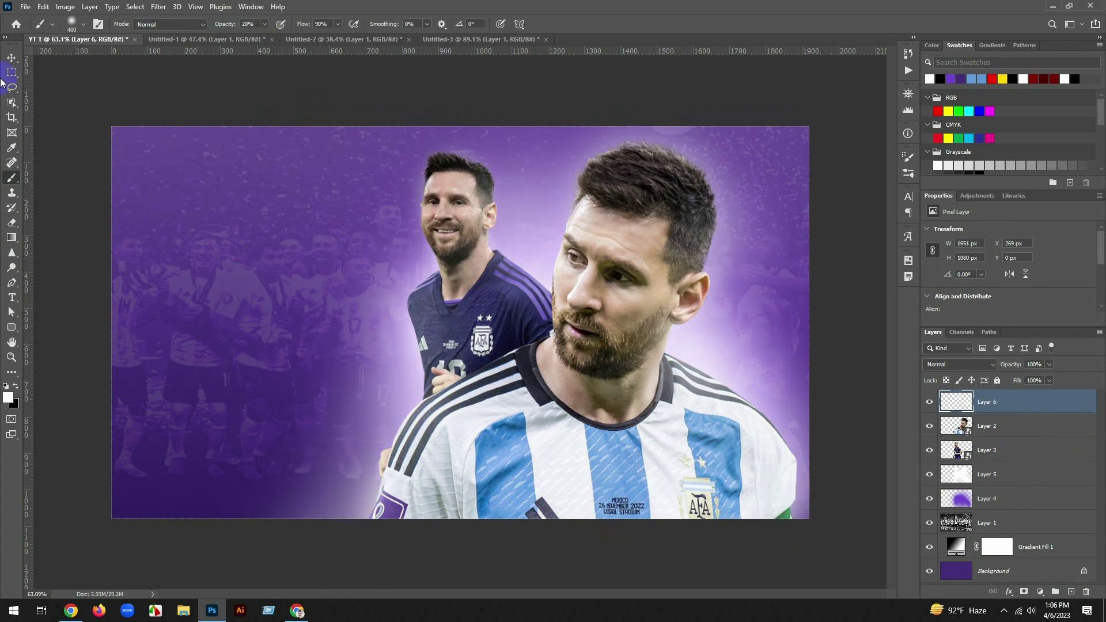
Reduce layer opacity to 87% for the white glow, 85% for the purple glow and 73% for the topmost haze
key("v")
key("ctrl+minus")
key("ctrl+minus")
left_click(986, 476)
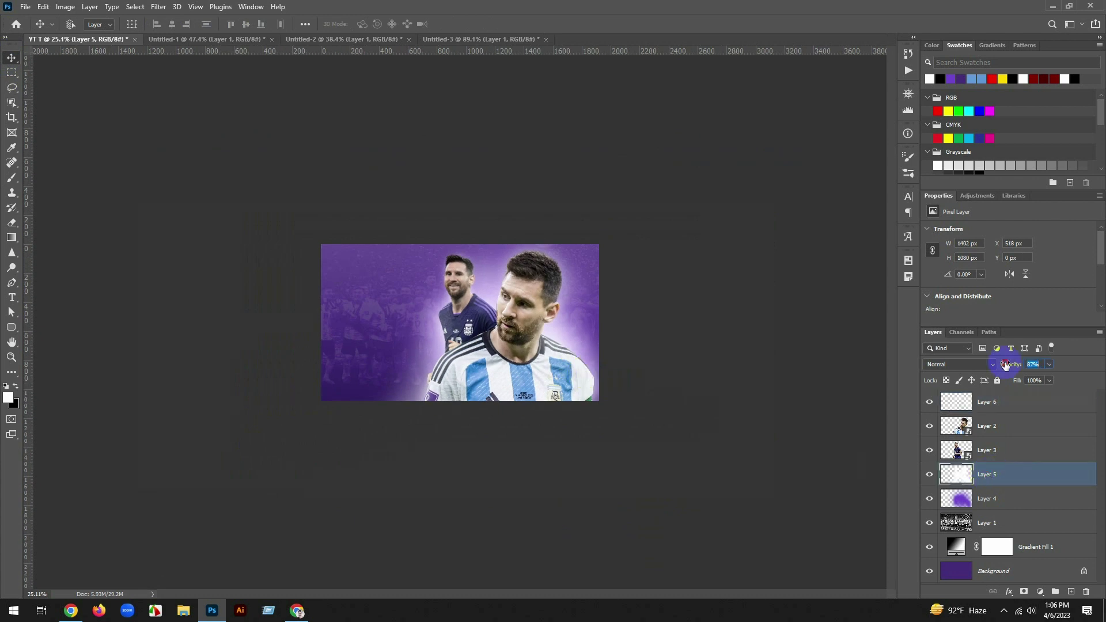
left_click(1001, 497)
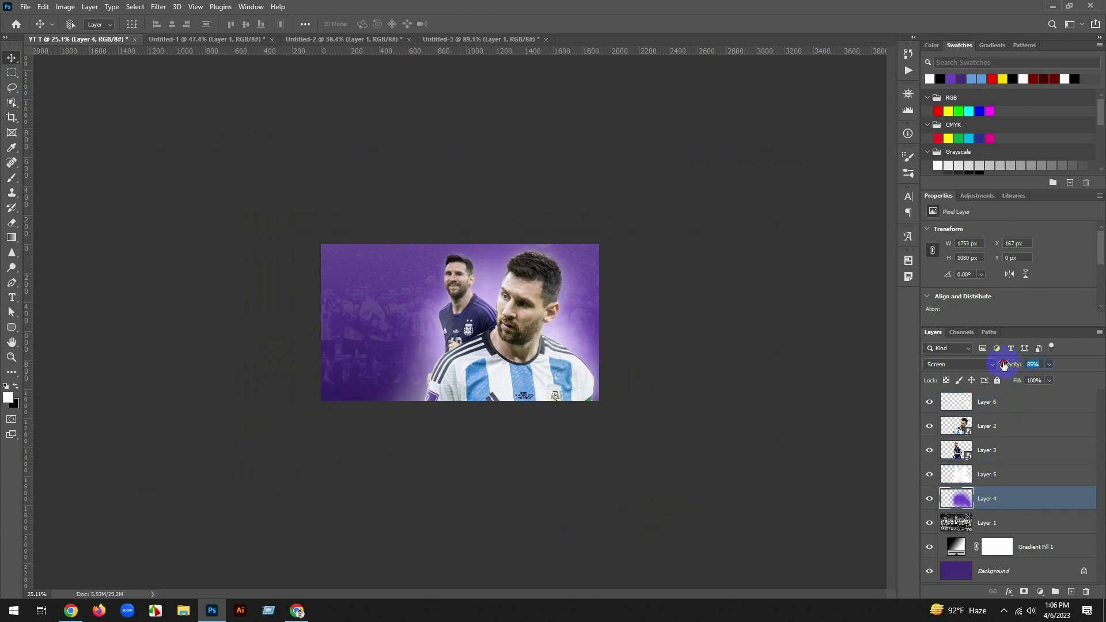
key("alt+period")
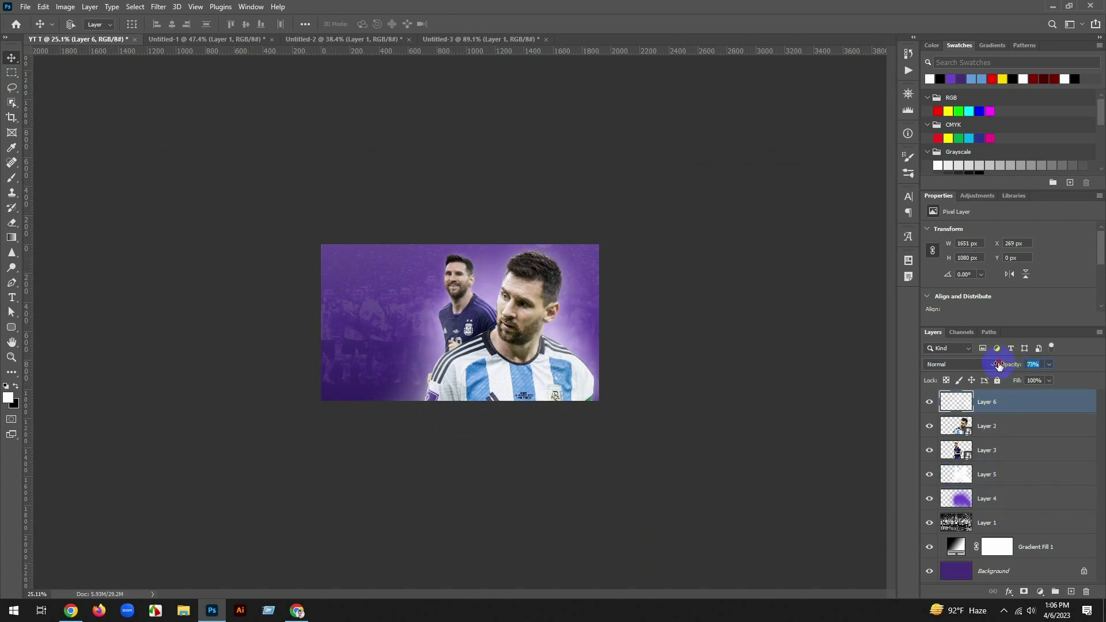
scroll(533, 344, "up", 4)
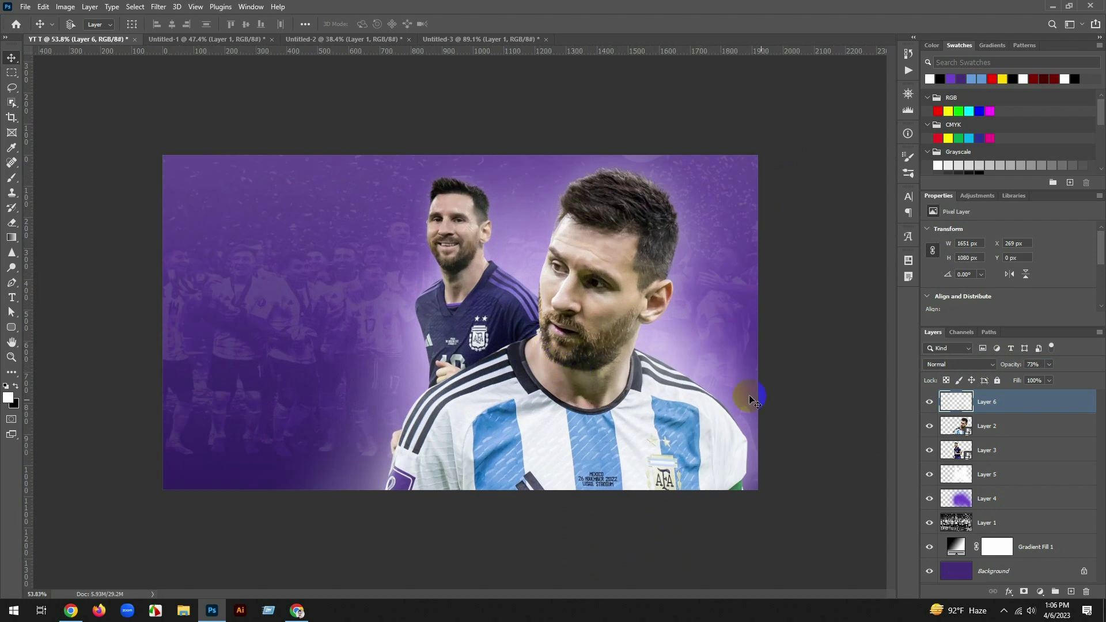
Select the large Messi's layer and choose the Mixer Brush Tool for retouching his face
left_click(1018, 425)
scroll(609, 346, "up", 5)
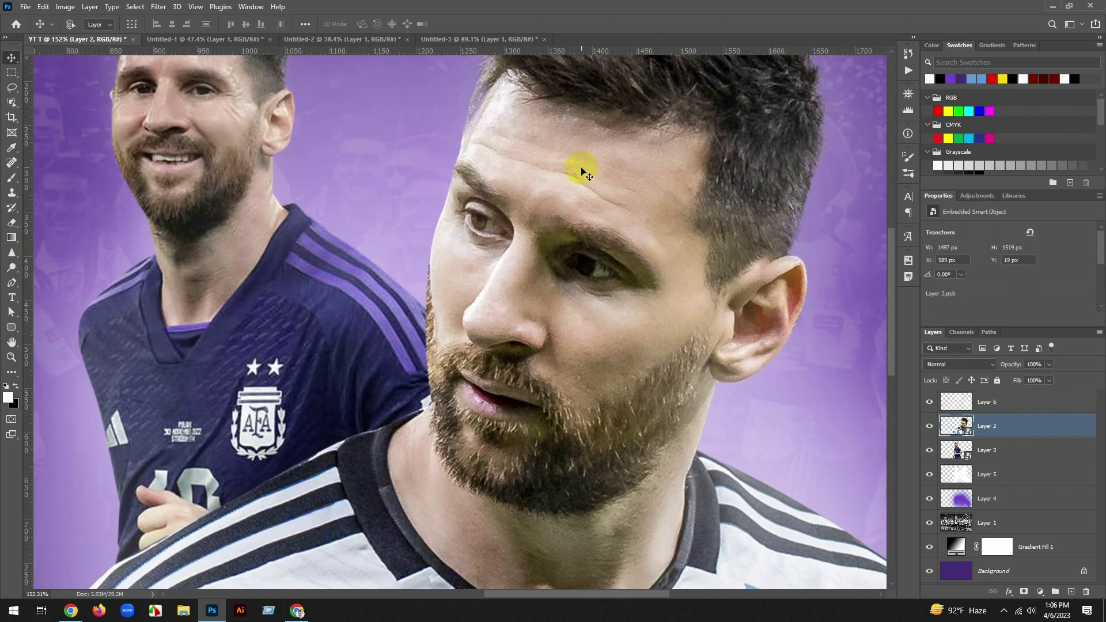
left_click(16, 269)
right_click(11, 283)
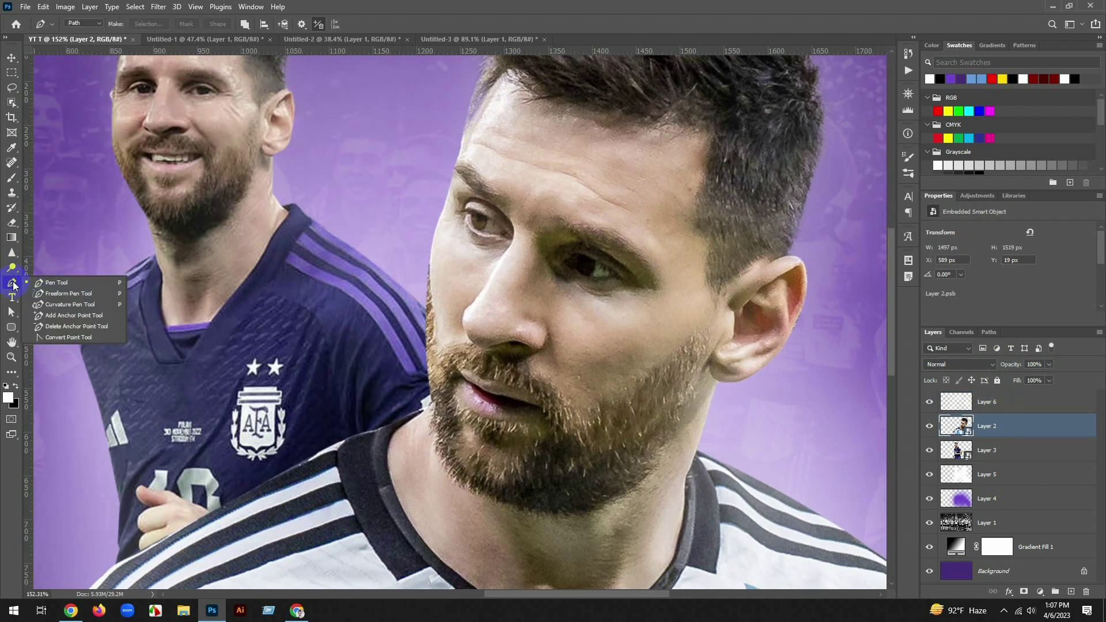
right_click(12, 254)
left_click(49, 275)
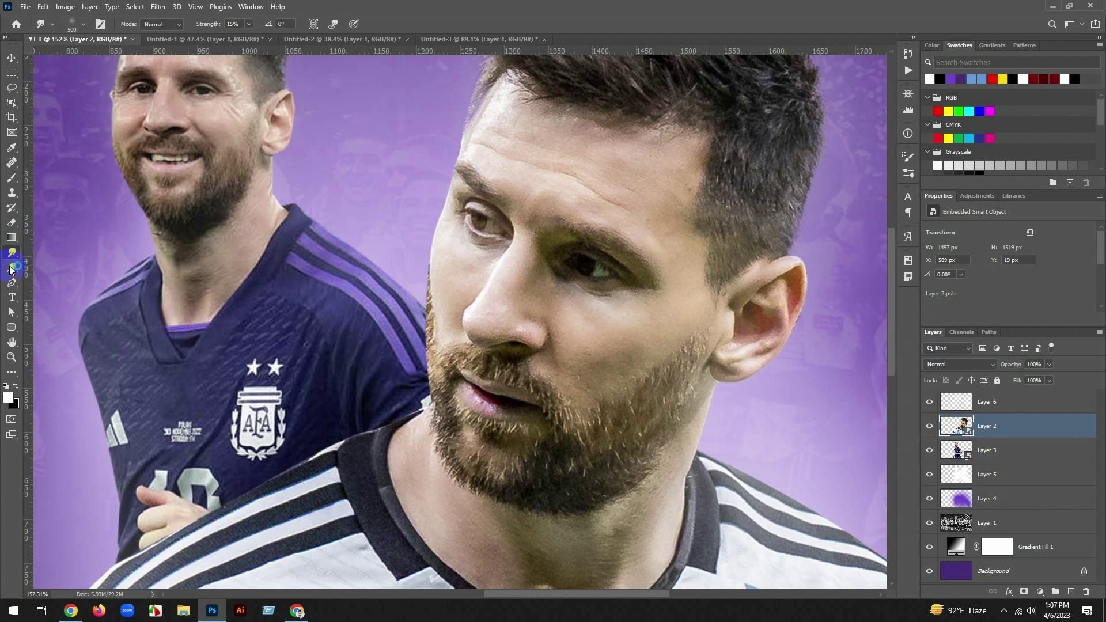
right_click(12, 193)
right_click(12, 179)
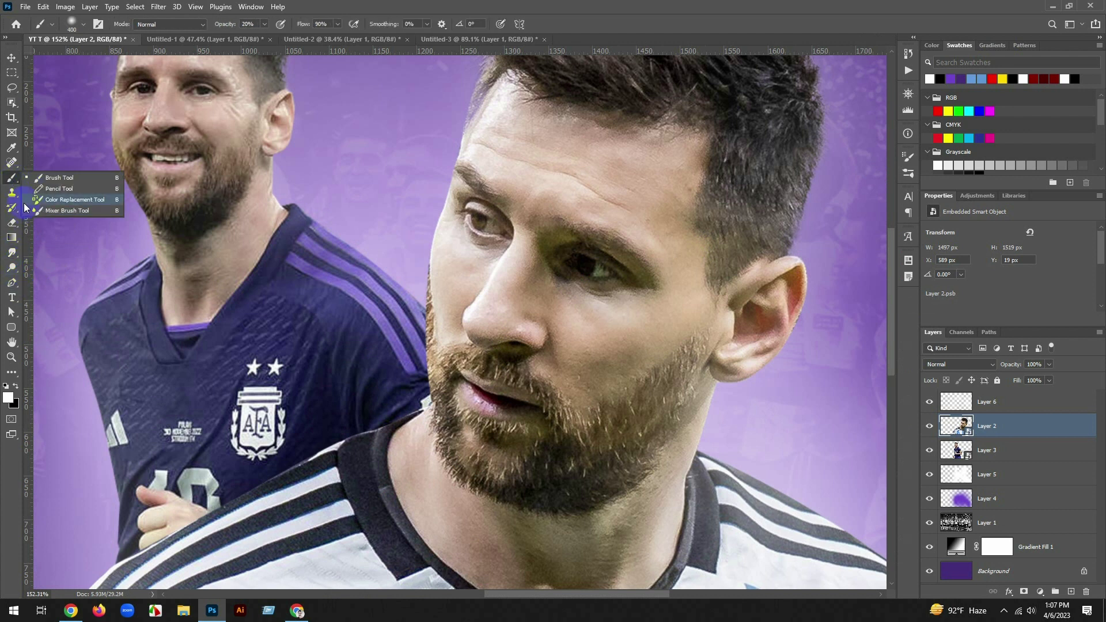
left_click(54, 213)
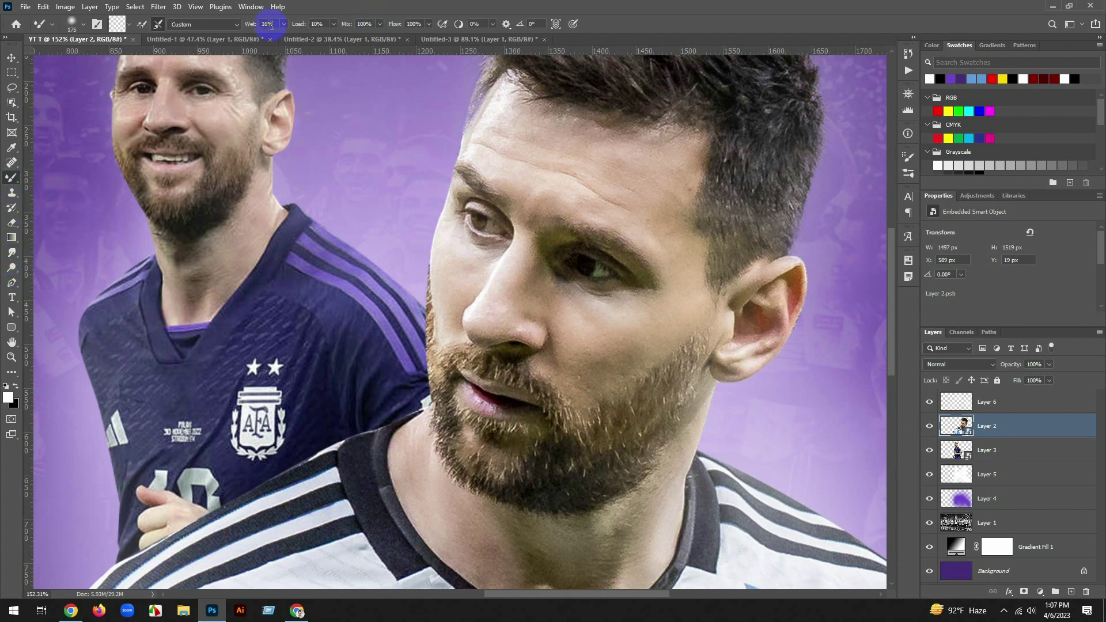
Set the Mixer Brush to Wet 10%, Load 25%, Mix 40%, Flow 30% and smoothing 10%
type("10")
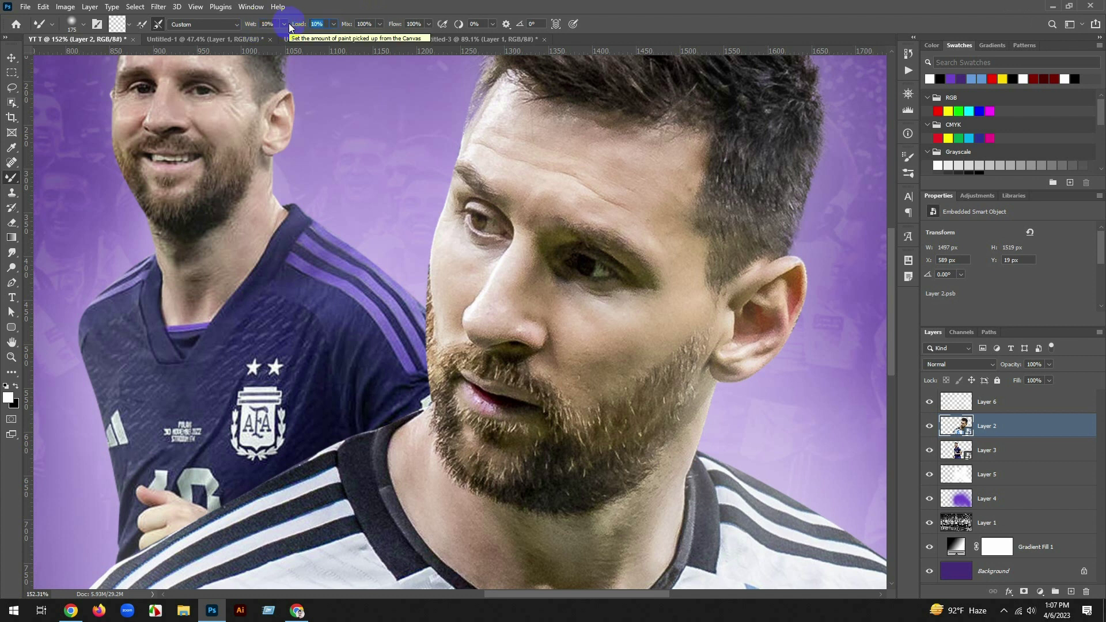
type("30")
key("Return")
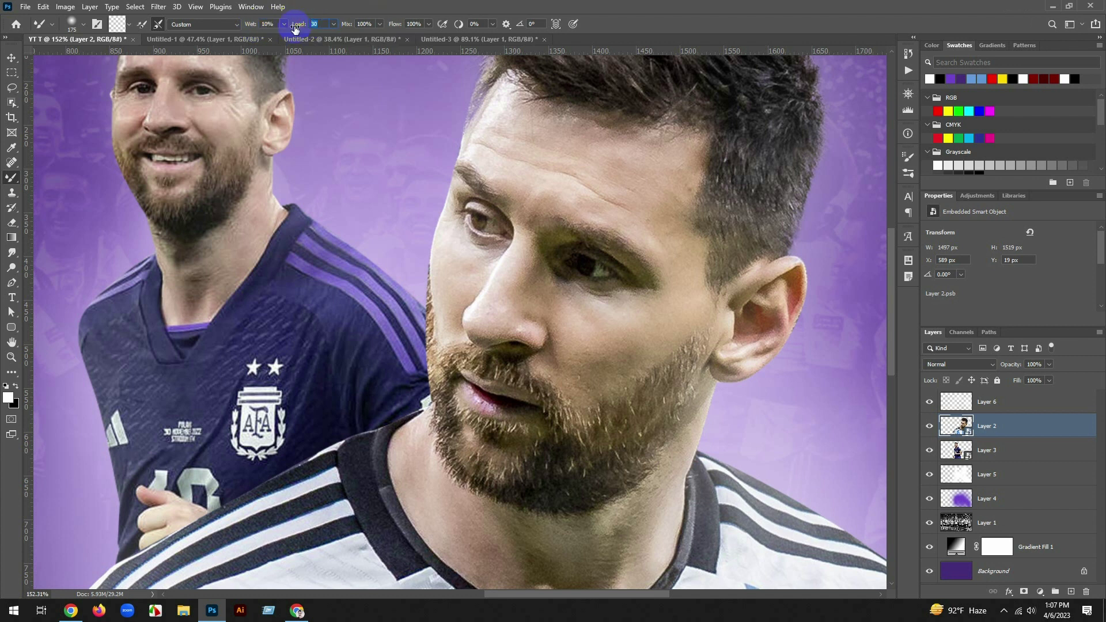
type("25")
type("40")
key("Tab")
type("1")
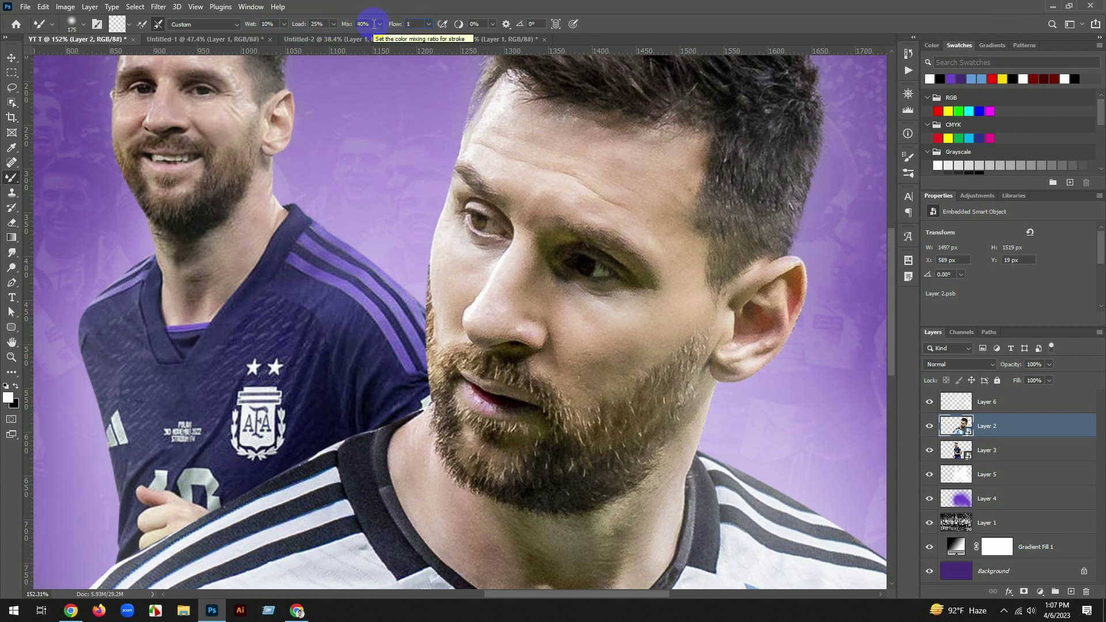
key("BackSpace")
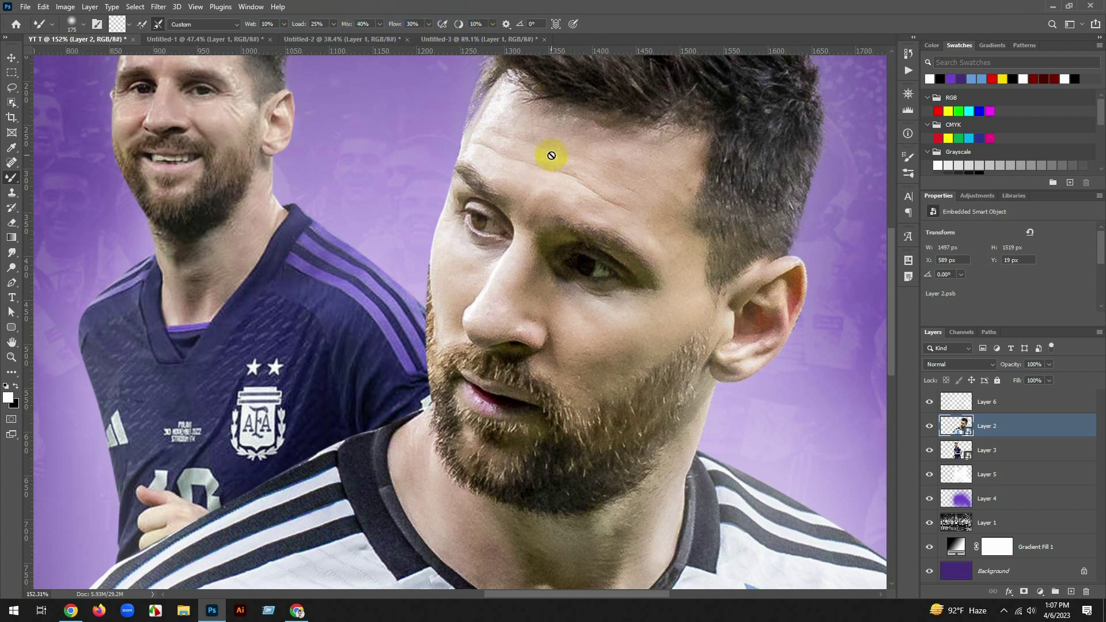
Rasterize the large Messi's smart object layer so the Mixer Brush can paint on it
left_click(634, 188)
key("Return")
right_click(1009, 429)
left_click(918, 351)
scroll(604, 174, "up", 2)
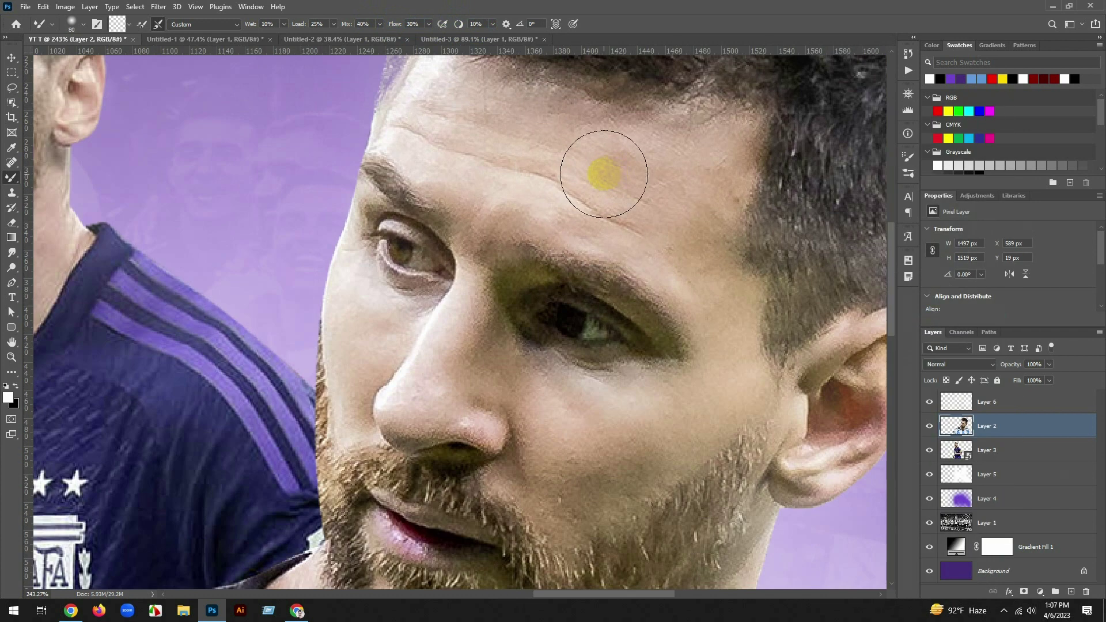
Smooth the skin on the large Messi's forehead and temple with Mixer Brush strokes
scroll(604, 174, "up", 3)
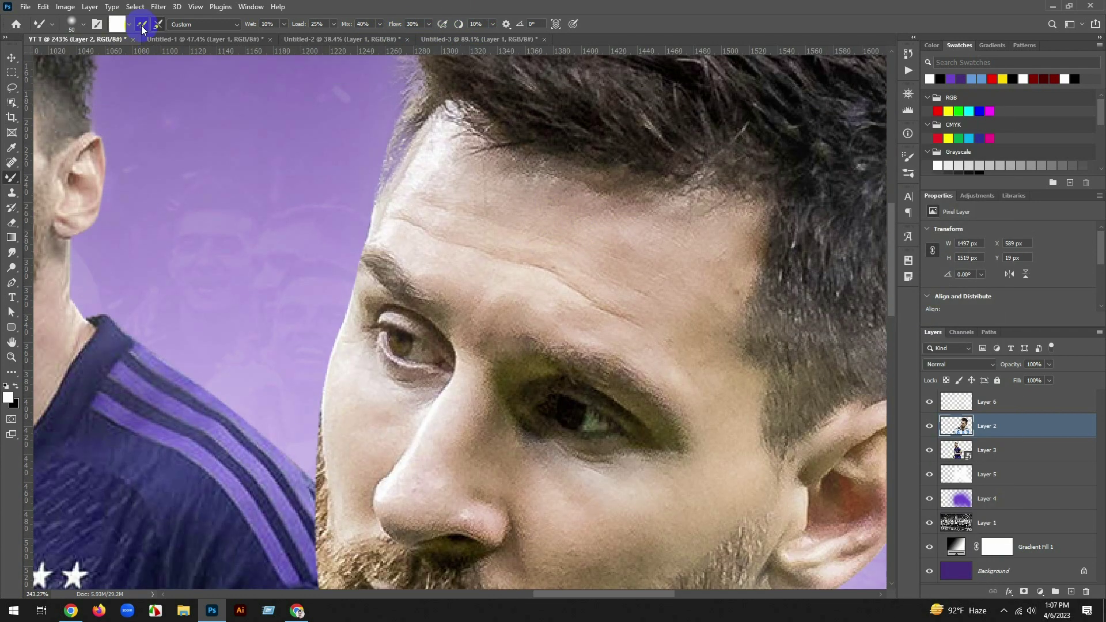
mouse_move(507, 189)
left_mouse_down()
mouse_move(457, 182)
mouse_move(437, 188)
mouse_move(434, 219)
mouse_move(403, 219)
mouse_move(465, 267)
mouse_move(493, 180)
mouse_move(444, 157)
mouse_move(450, 135)
mouse_move(413, 196)
mouse_move(567, 200)
mouse_move(528, 211)
mouse_move(513, 249)
mouse_move(437, 266)
mouse_move(480, 315)
mouse_move(550, 286)
mouse_move(535, 253)
mouse_move(498, 244)
mouse_move(614, 299)
mouse_move(585, 241)
mouse_move(610, 225)
mouse_move(734, 230)
mouse_move(556, 183)
mouse_move(742, 272)
mouse_move(745, 233)
mouse_move(622, 279)
mouse_move(613, 254)
mouse_move(541, 234)
left_mouse_up()
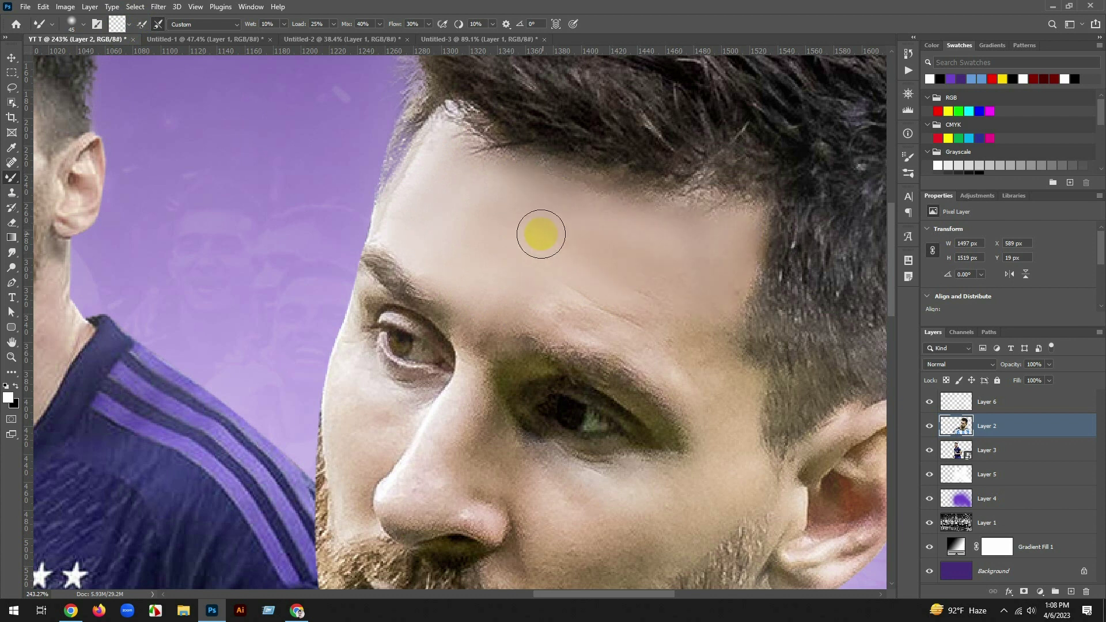
mouse_move(646, 312)
left_mouse_down()
mouse_move(548, 305)
mouse_move(667, 325)
mouse_move(684, 348)
mouse_move(710, 346)
left_mouse_up()
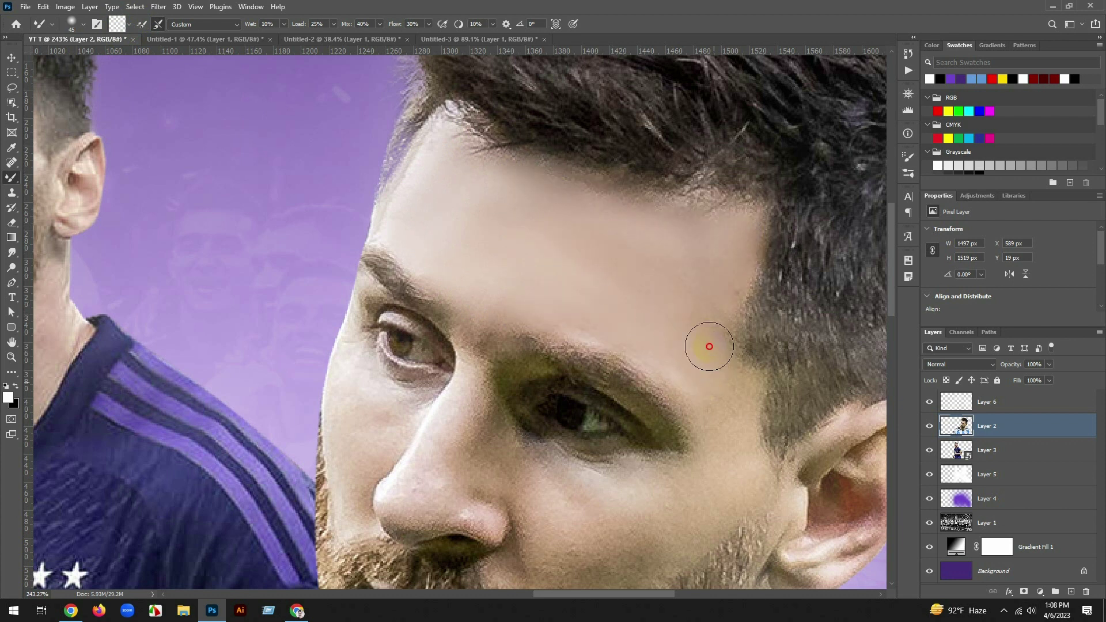
mouse_move(743, 406)
left_mouse_down()
mouse_move(556, 310)
mouse_move(465, 313)
left_mouse_up()
left_click_drag(691, 362, 627, 215)
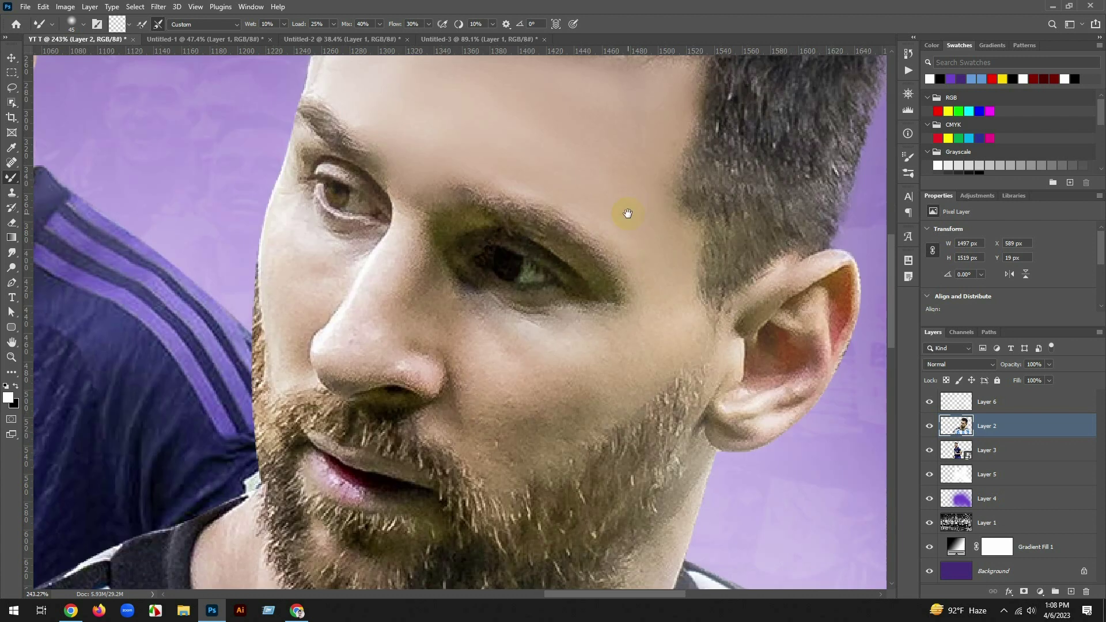
Blend the skin on the large Messi's near cheek, between the brows and beneath the shadowed eye
mouse_move(657, 292)
left_mouse_down()
mouse_move(632, 344)
mouse_move(581, 326)
mouse_move(468, 325)
mouse_move(436, 294)
left_mouse_up()
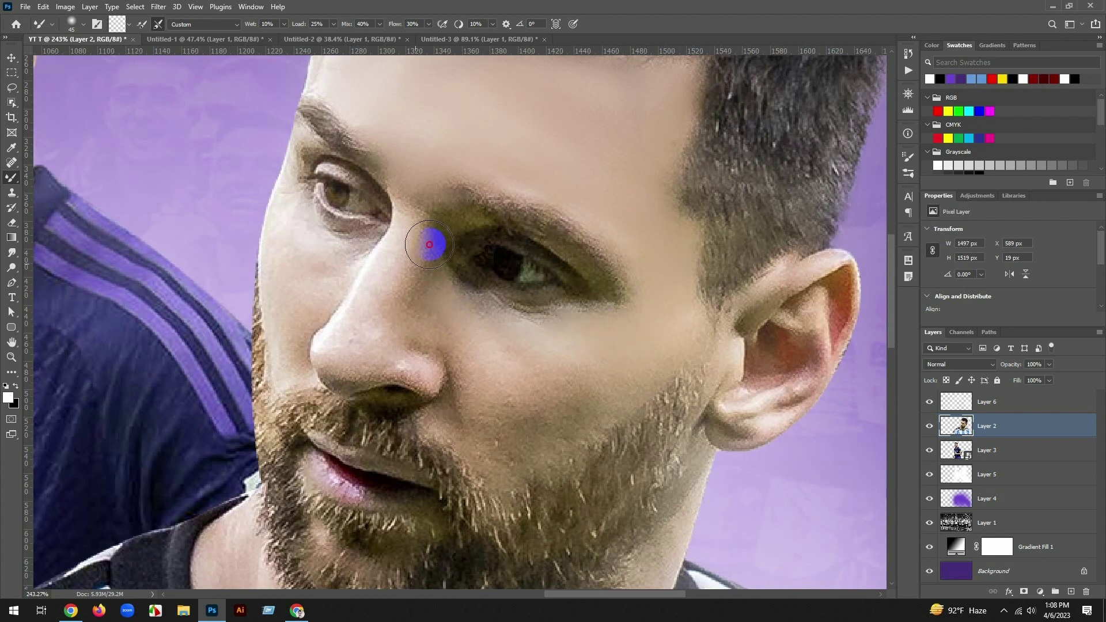
left_click_drag(421, 345, 477, 361)
mouse_move(480, 438)
left_mouse_down()
mouse_move(556, 420)
mouse_move(568, 391)
mouse_move(539, 460)
left_mouse_up()
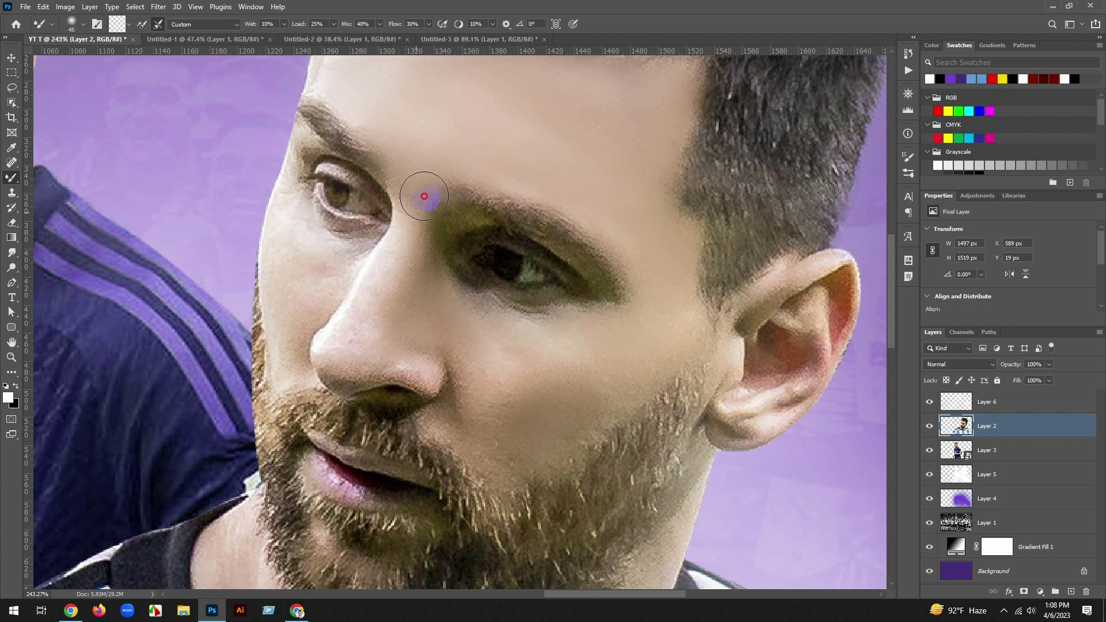
mouse_move(424, 196)
left_mouse_down()
mouse_move(441, 249)
mouse_move(442, 230)
mouse_move(479, 301)
mouse_move(585, 303)
left_mouse_up()
left_click_drag(461, 270, 612, 274)
Reduce the Mixer Brush size and smooth the bridge, tip and nostril area of the large Messi's nose
key("bracketleft")
key("bracketleft")
mouse_move(509, 224)
left_mouse_down()
mouse_move(461, 229)
mouse_move(368, 315)
mouse_move(330, 373)
mouse_move(340, 356)
mouse_move(352, 375)
mouse_move(372, 368)
mouse_move(361, 315)
mouse_move(387, 262)
mouse_move(414, 277)
left_mouse_up()
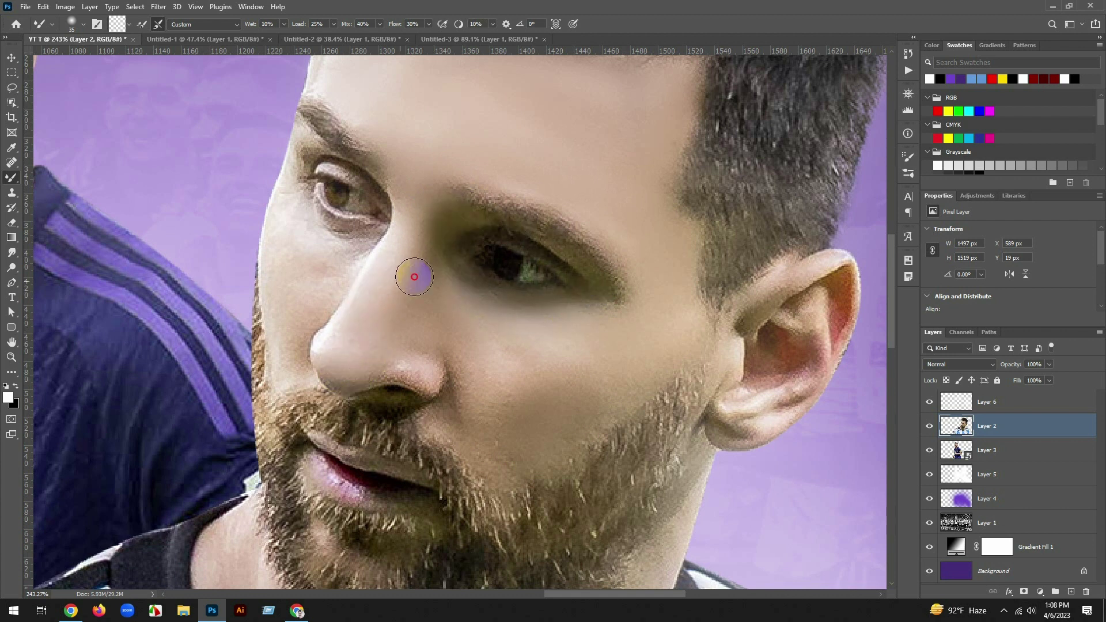
left_click_drag(367, 380, 430, 375)
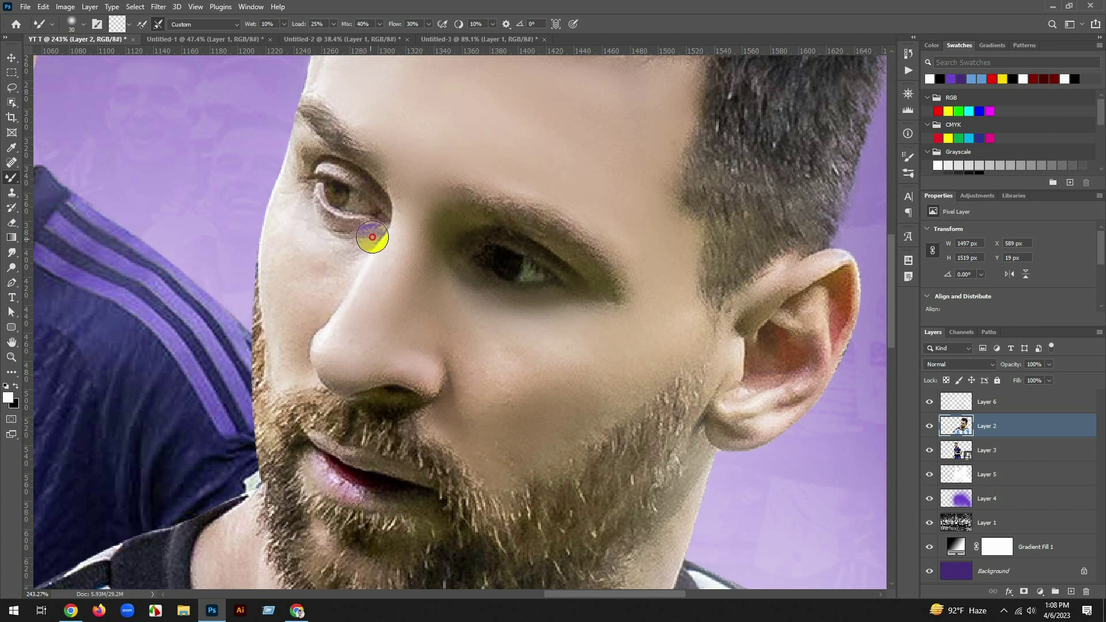
Blend the skin around the large Messi's far eye, far cheek and lips with fine Mixer Brush strokes
mouse_move(368, 234)
left_mouse_down()
mouse_move(329, 227)
mouse_move(311, 200)
mouse_move(367, 231)
left_mouse_up()
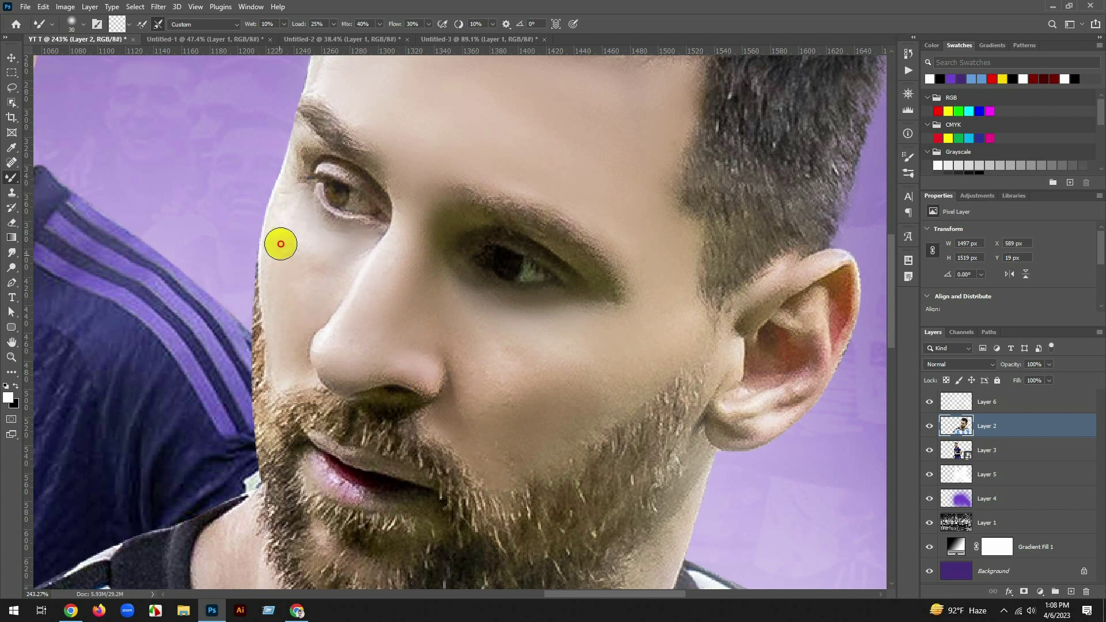
mouse_move(299, 182)
left_mouse_down()
mouse_move(310, 151)
mouse_move(381, 200)
mouse_move(377, 170)
mouse_move(386, 211)
mouse_move(374, 205)
mouse_move(396, 192)
mouse_move(385, 205)
mouse_move(341, 170)
left_mouse_up()
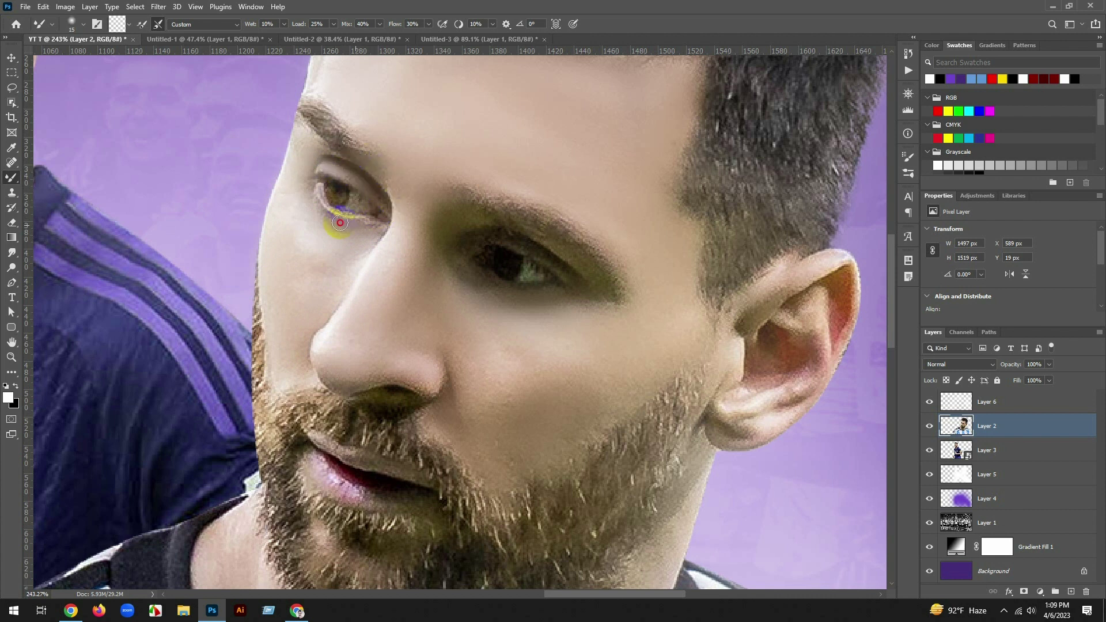
left_click_drag(377, 224, 377, 248)
scroll(425, 349, "down", 3)
mouse_move(436, 334)
left_mouse_down()
mouse_move(407, 384)
mouse_move(362, 415)
mouse_move(322, 375)
mouse_move(382, 408)
mouse_move(424, 396)
mouse_move(331, 353)
left_mouse_up()
Enlarge the Mixer Brush slightly and smooth the inner folds and outer rim of the large Messi's ear
key("bracketright")
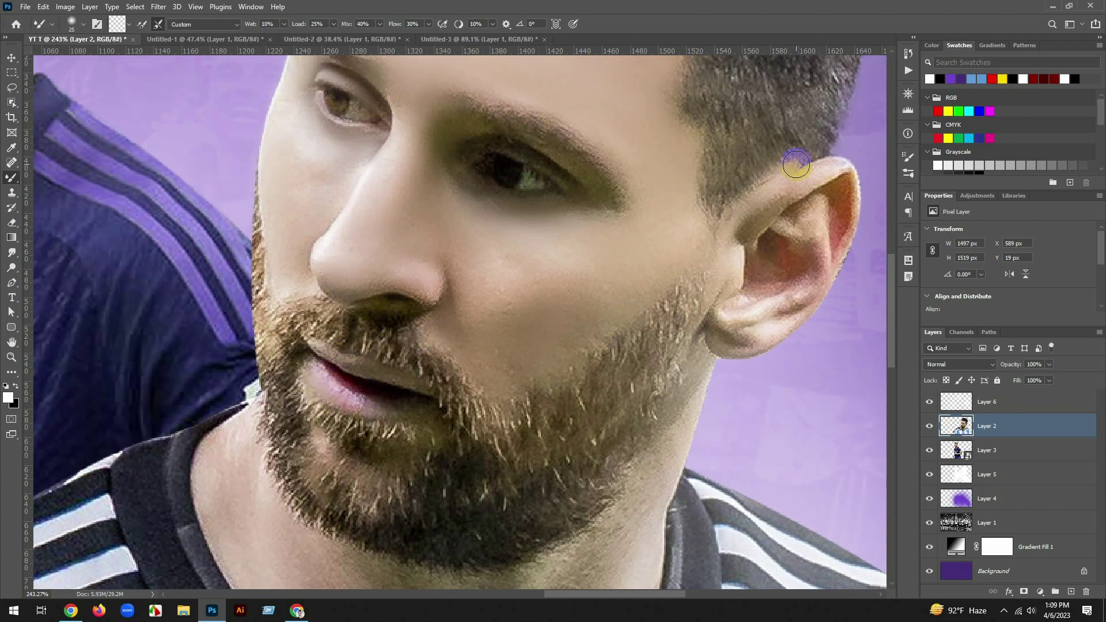
mouse_move(736, 306)
left_mouse_down()
mouse_move(764, 250)
mouse_move(787, 287)
mouse_move(797, 278)
mouse_move(761, 277)
mouse_move(751, 234)
mouse_move(828, 167)
mouse_move(763, 218)
mouse_move(844, 169)
mouse_move(842, 228)
mouse_move(847, 184)
left_mouse_up()
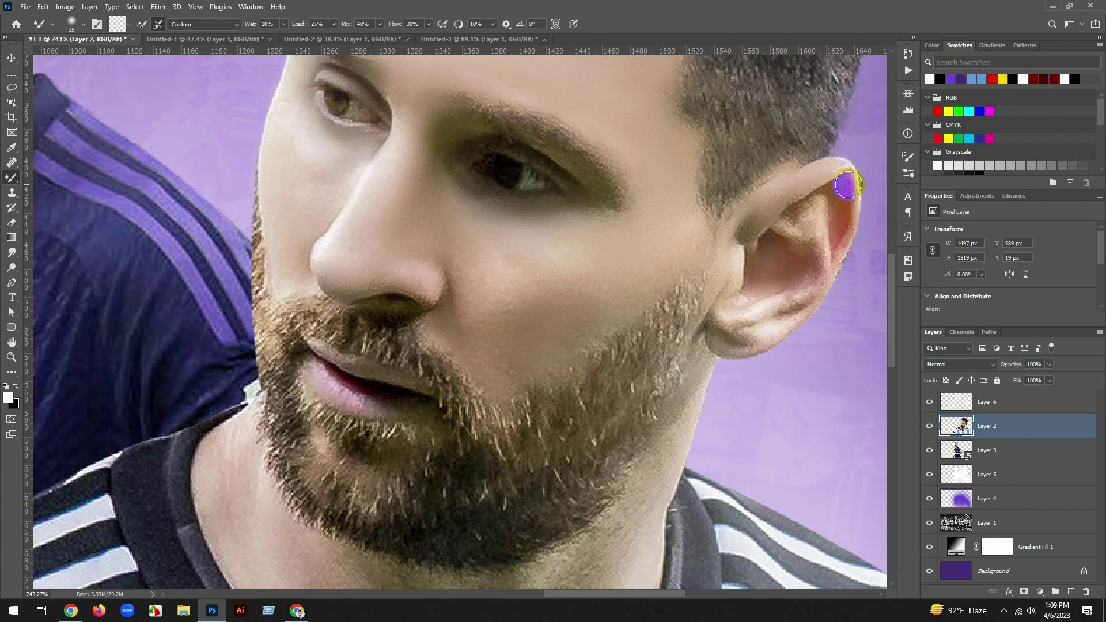
left_click_drag(795, 219, 814, 243)
mouse_move(778, 313)
left_mouse_down()
mouse_move(742, 338)
mouse_move(807, 301)
mouse_move(847, 249)
mouse_move(856, 174)
left_mouse_up()
Smooth the large Messi's neck from the jawline down to the shirt collar with a larger Mixer Brush
scroll(740, 272, "down", 1)
key("]")
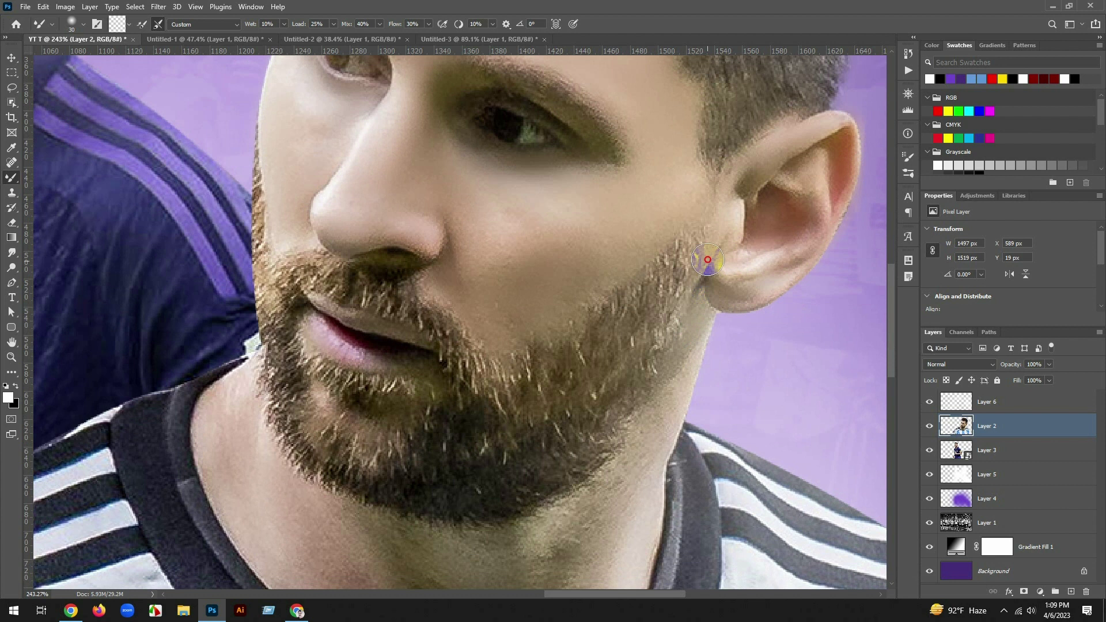
left_click_drag(643, 474, 628, 255)
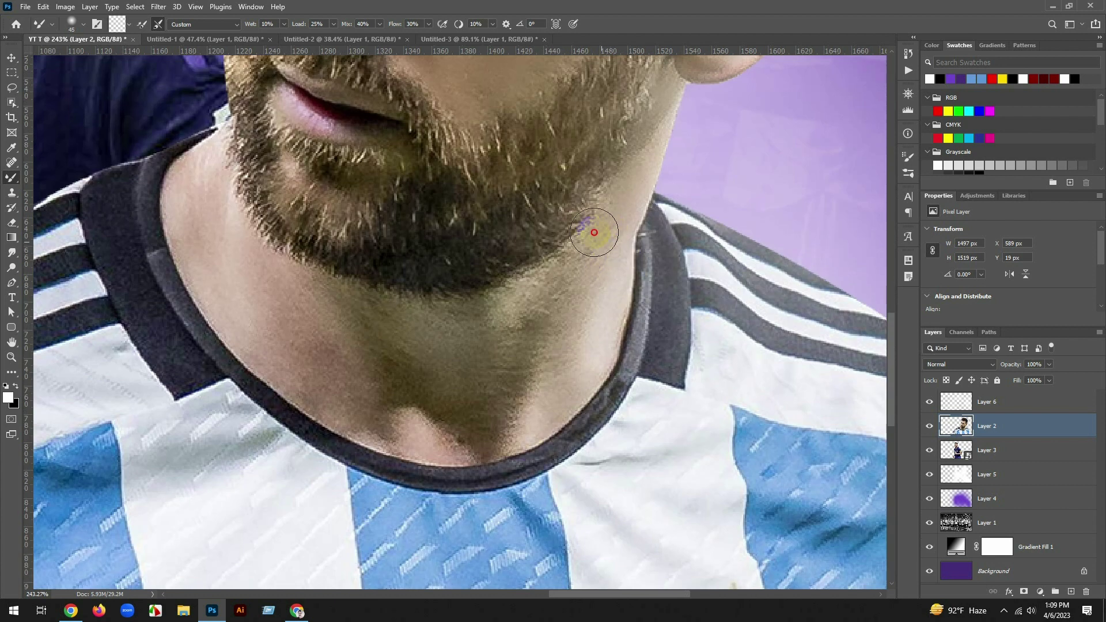
left_click(674, 112, "alt")
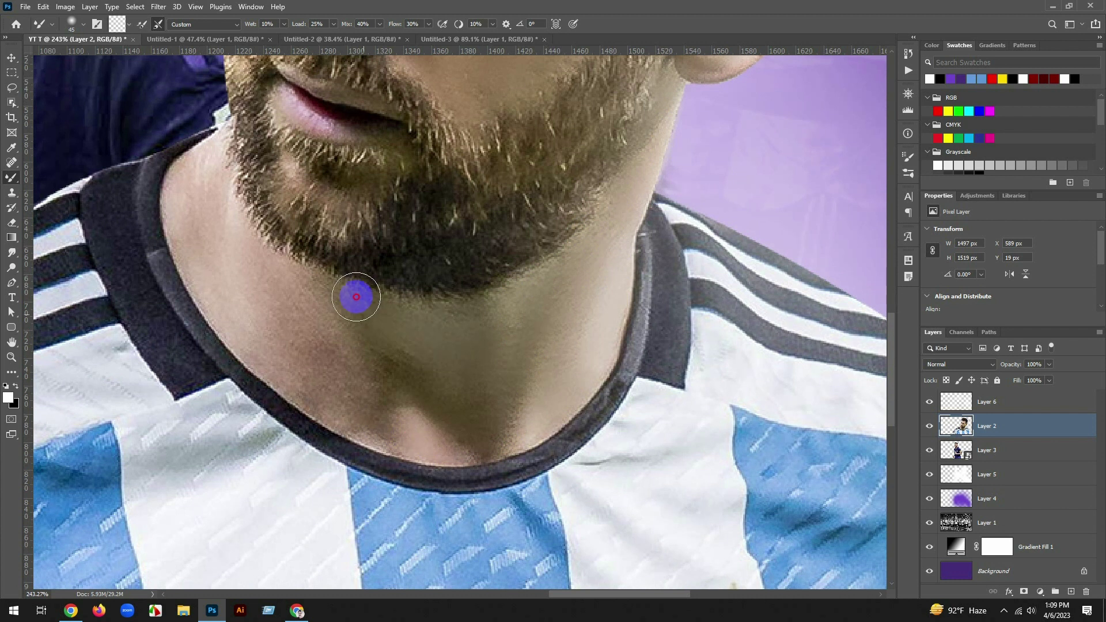
mouse_move(497, 351)
left_mouse_down()
mouse_move(491, 406)
mouse_move(514, 425)
left_mouse_up()
mouse_move(364, 423)
left_mouse_down()
mouse_move(294, 372)
mouse_move(340, 363)
mouse_move(322, 276)
mouse_move(236, 310)
left_mouse_up()
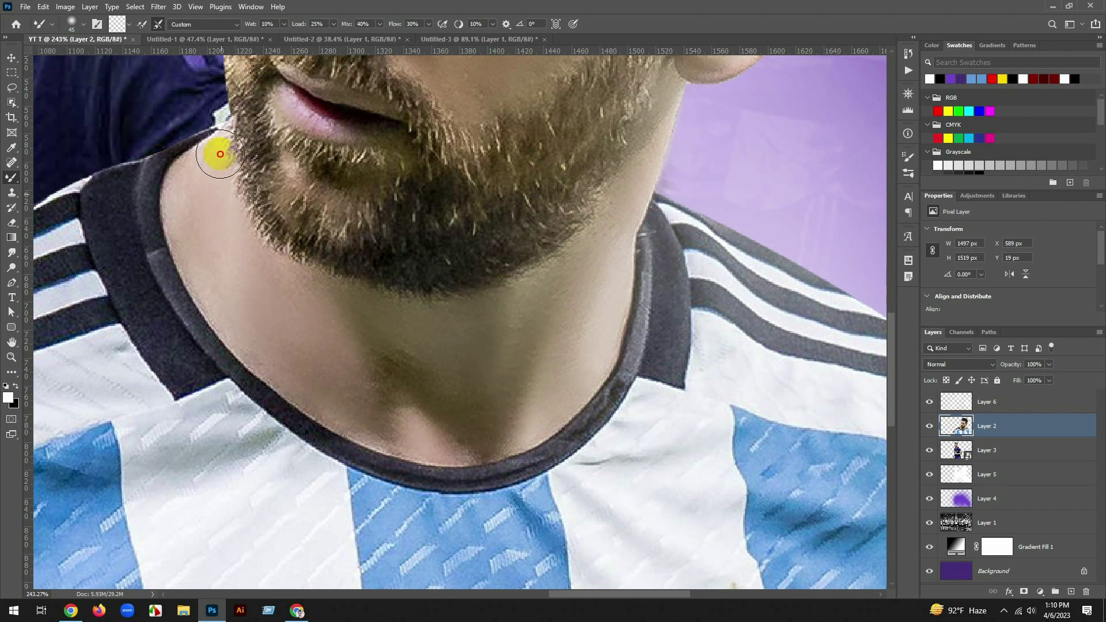
Select the smaller Messi's Layer 3 and rasterize its smart object for Mixer Brush retouching
key("ctrl+0")
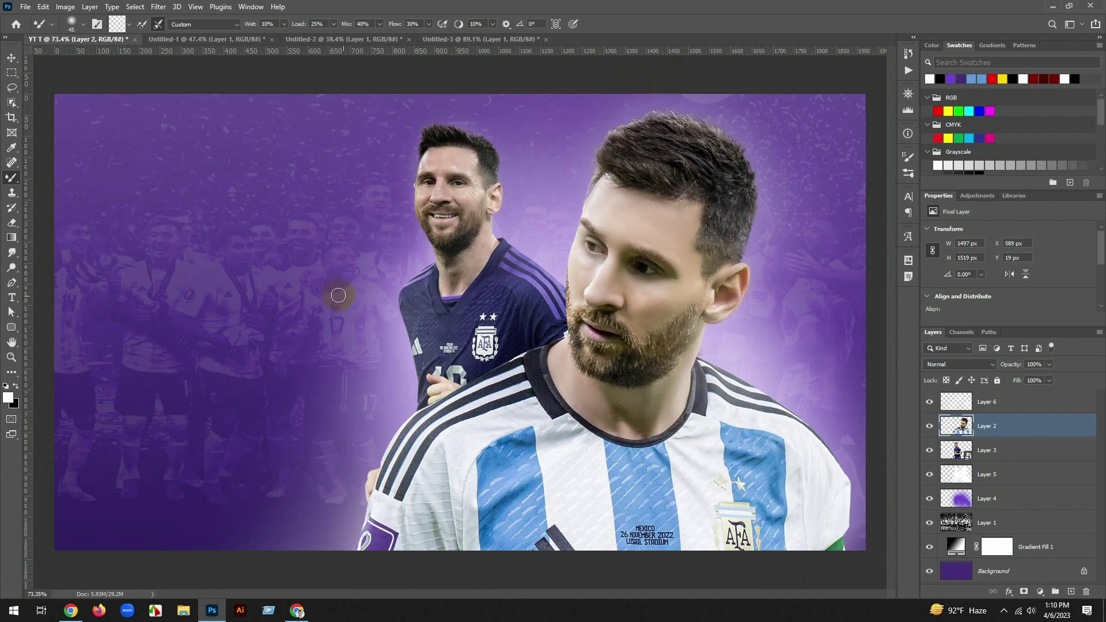
scroll(768, 449, "up", 7)
left_click(544, 340, "ctrl")
left_click(544, 340)
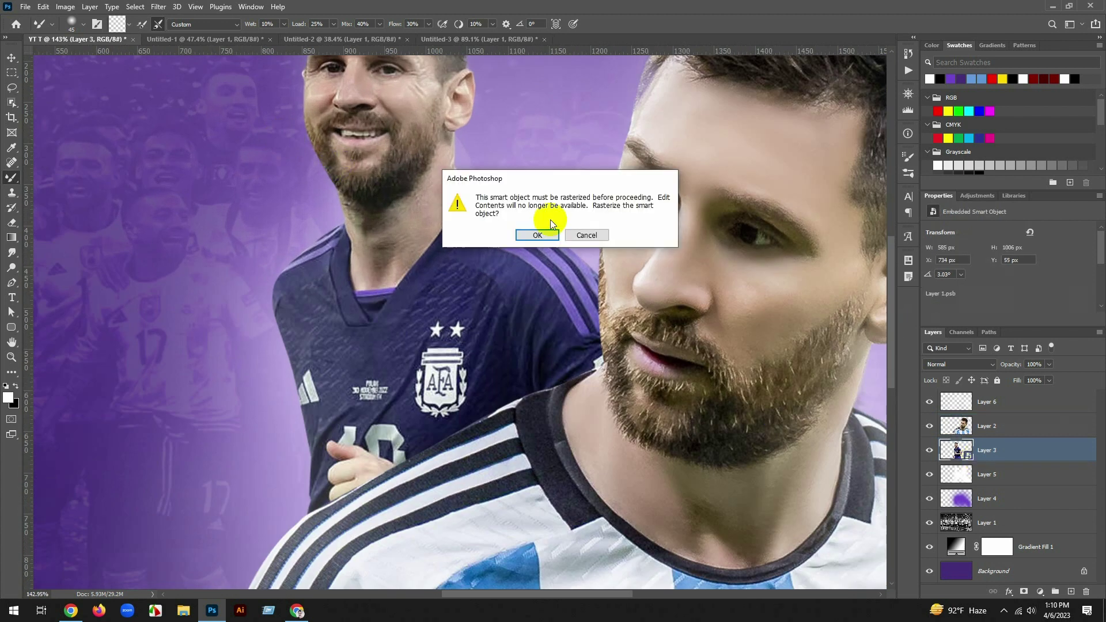
left_click(542, 235)
Smooth the smaller Messi's forehead and cheeks with Mixer Brush strokes
scroll(363, 180, "up", 3)
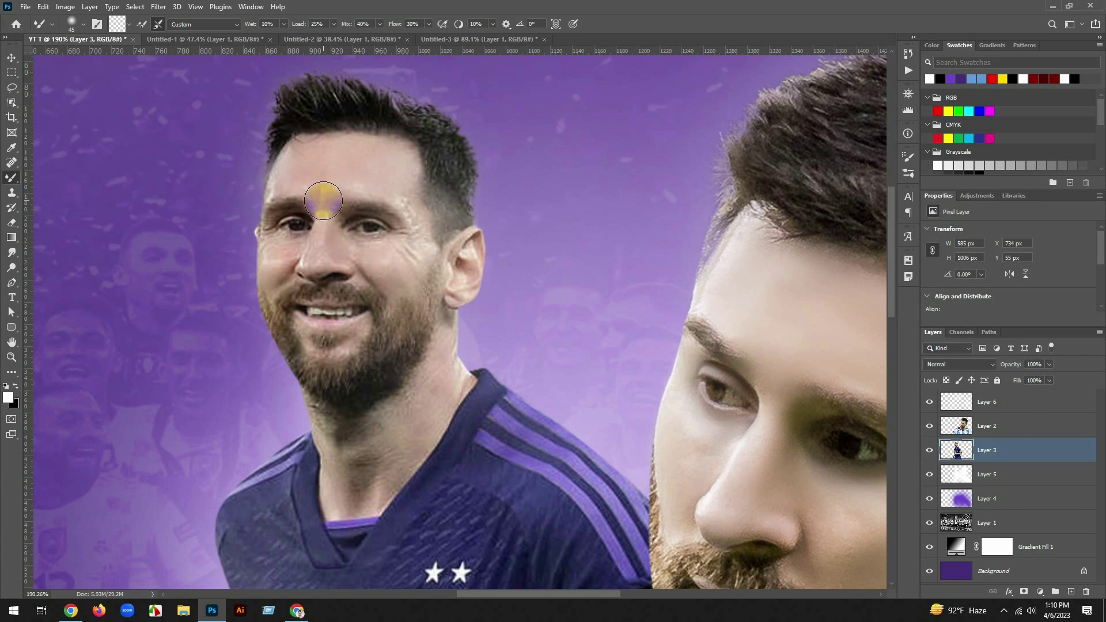
scroll(330, 189, "up", 3)
mouse_move(306, 189)
left_mouse_down()
mouse_move(285, 224)
mouse_move(427, 191)
mouse_move(380, 173)
mouse_move(465, 192)
mouse_move(488, 266)
mouse_move(467, 283)
mouse_move(456, 285)
mouse_move(456, 262)
mouse_move(477, 264)
mouse_move(442, 280)
mouse_move(368, 280)
mouse_move(353, 264)
mouse_move(440, 341)
left_mouse_up()
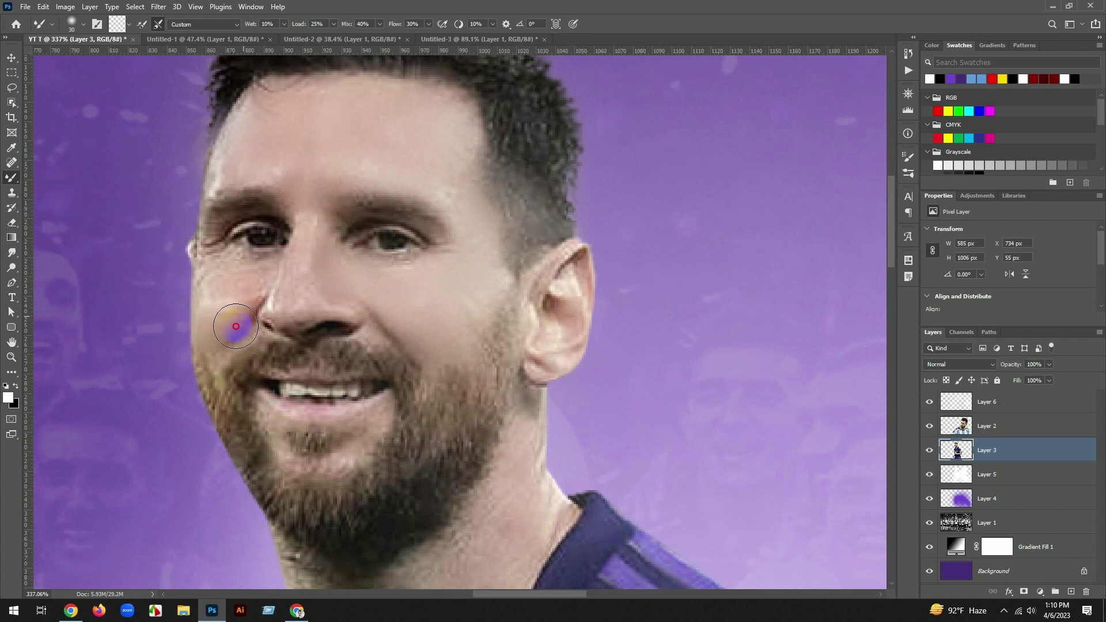
mouse_move(236, 326)
left_mouse_down()
mouse_move(217, 293)
mouse_move(241, 283)
mouse_move(212, 277)
mouse_move(210, 243)
left_mouse_up()
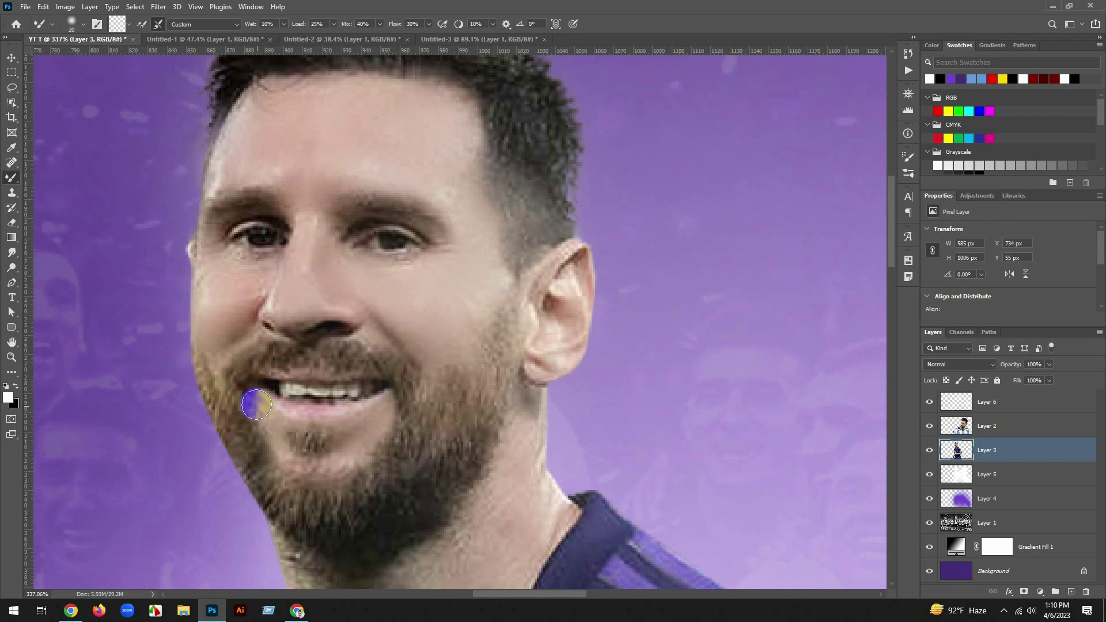
Blend the skin on the smaller Messi's nose and ear with a Mixer Brush of size 15
key("bracketleft")
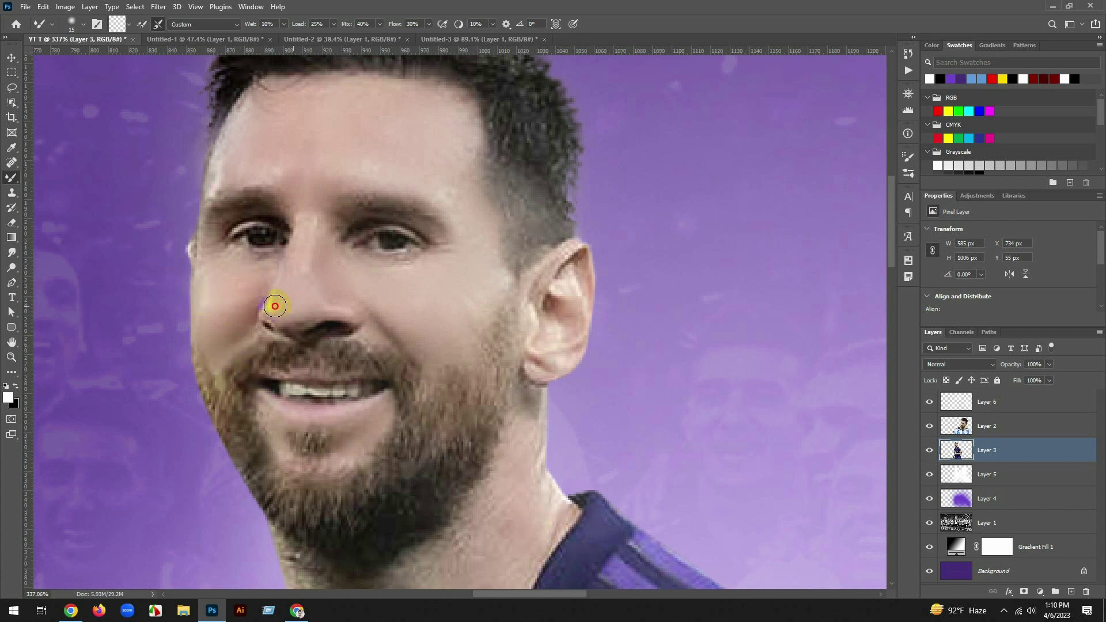
left_click_drag(275, 306, 308, 291)
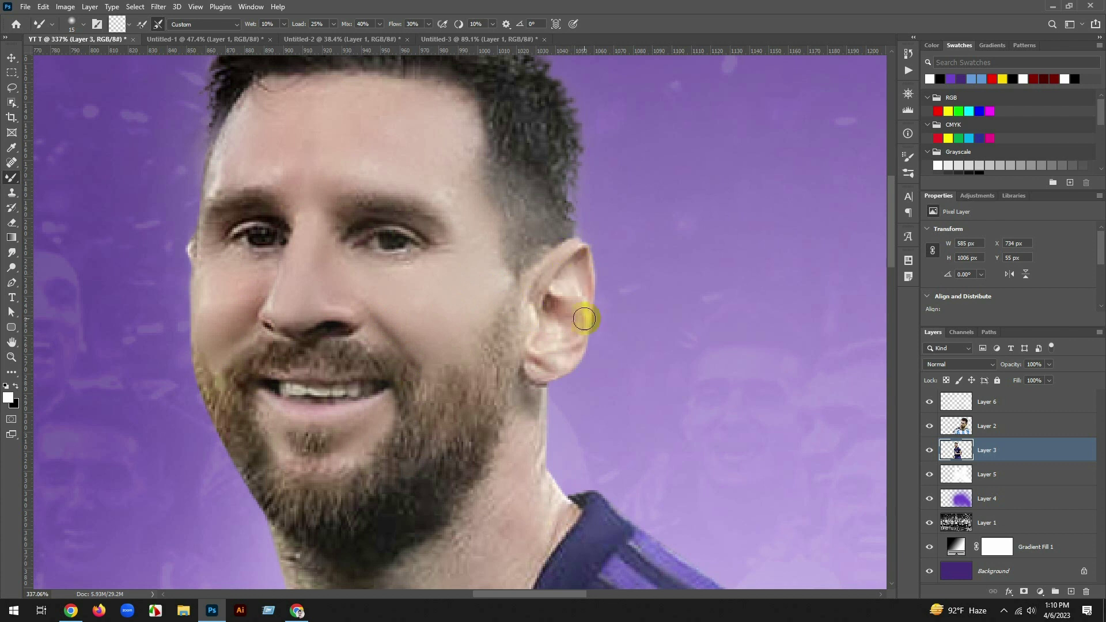
left_click_drag(584, 318, 543, 345)
Smooth the smaller Messi's neck down to the shirt collar with a Mixer Brush of size 25
scroll(569, 362, "down", 3)
key("bracketright")
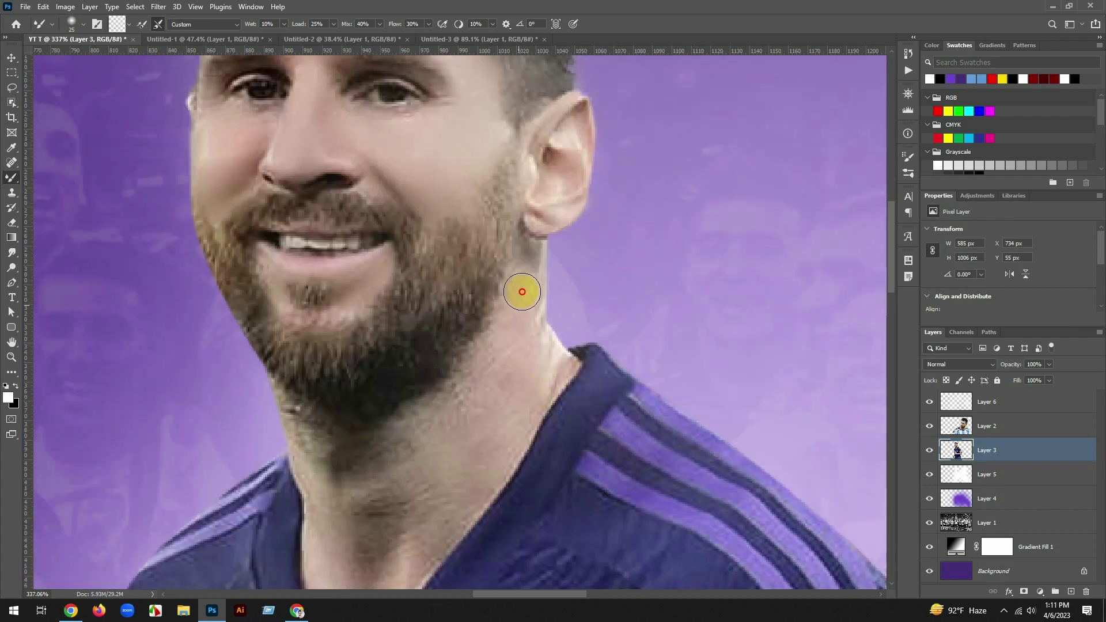
mouse_move(522, 292)
left_mouse_down()
mouse_move(533, 371)
mouse_move(455, 375)
mouse_move(496, 425)
mouse_move(523, 403)
left_mouse_up()
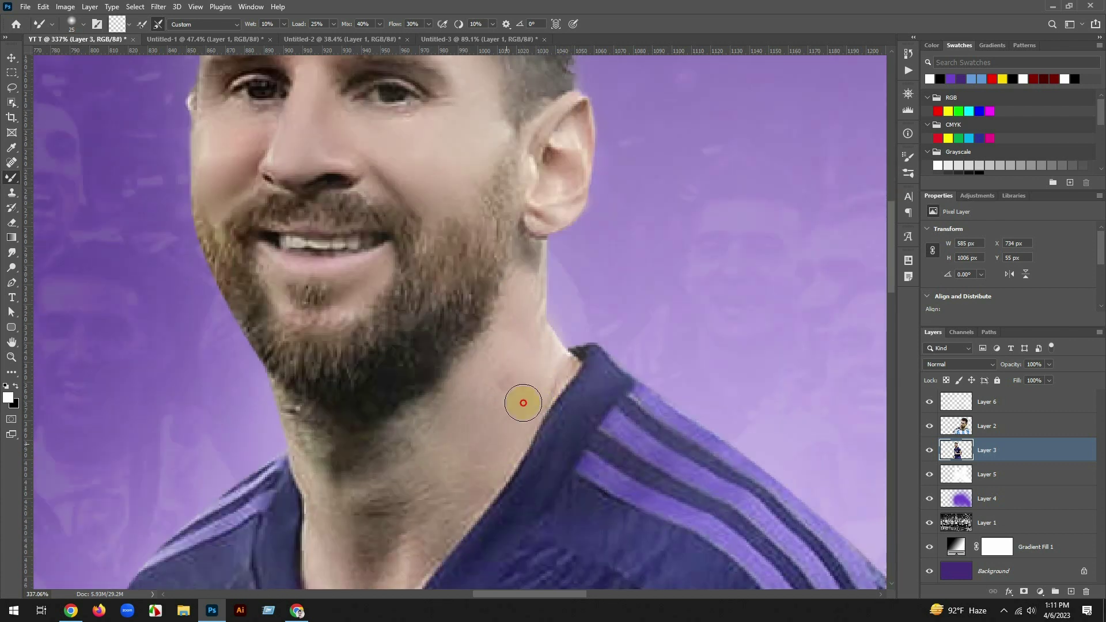
scroll(476, 370, "down", 2)
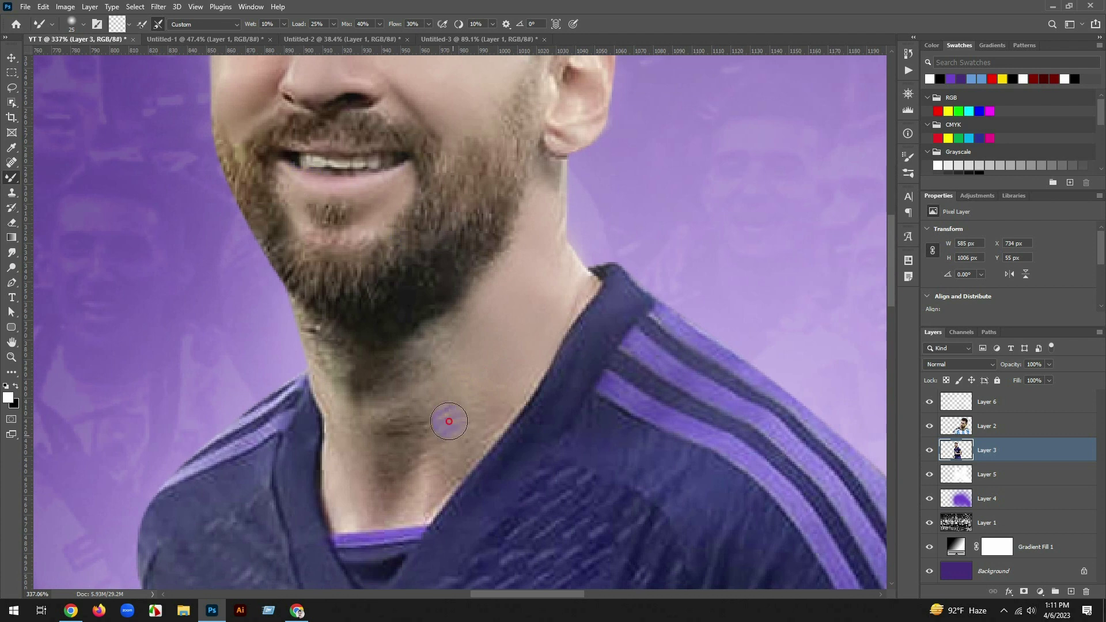
left_click_drag(432, 503, 423, 392)
mouse_move(389, 466)
left_mouse_down()
mouse_move(414, 371)
mouse_move(383, 425)
mouse_move(441, 424)
mouse_move(506, 385)
left_mouse_up()
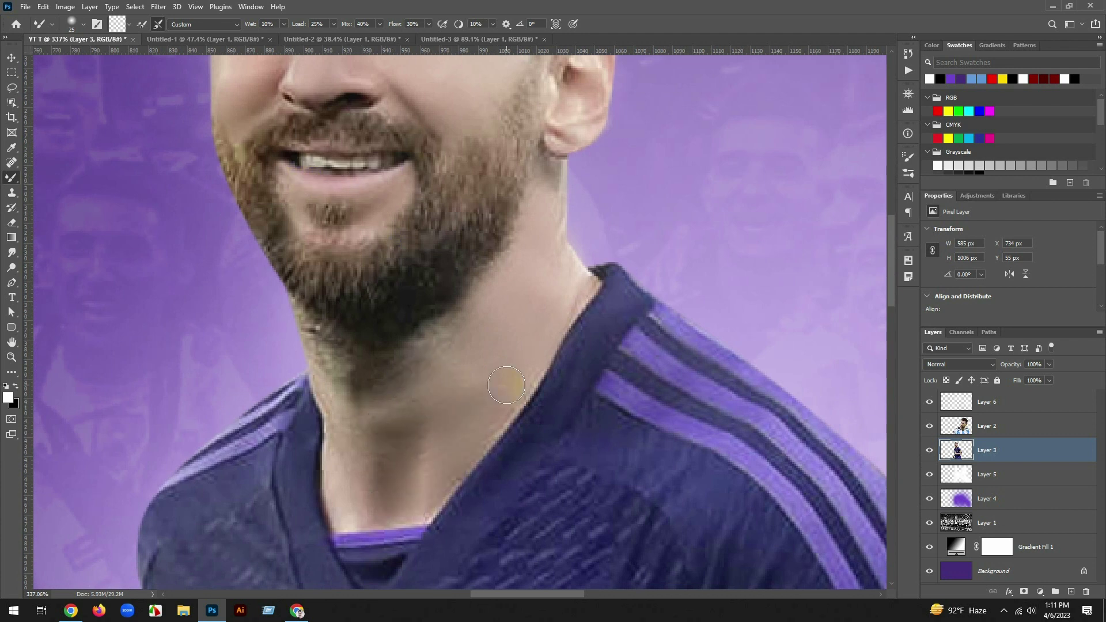
scroll(317, 366, "down", 6)
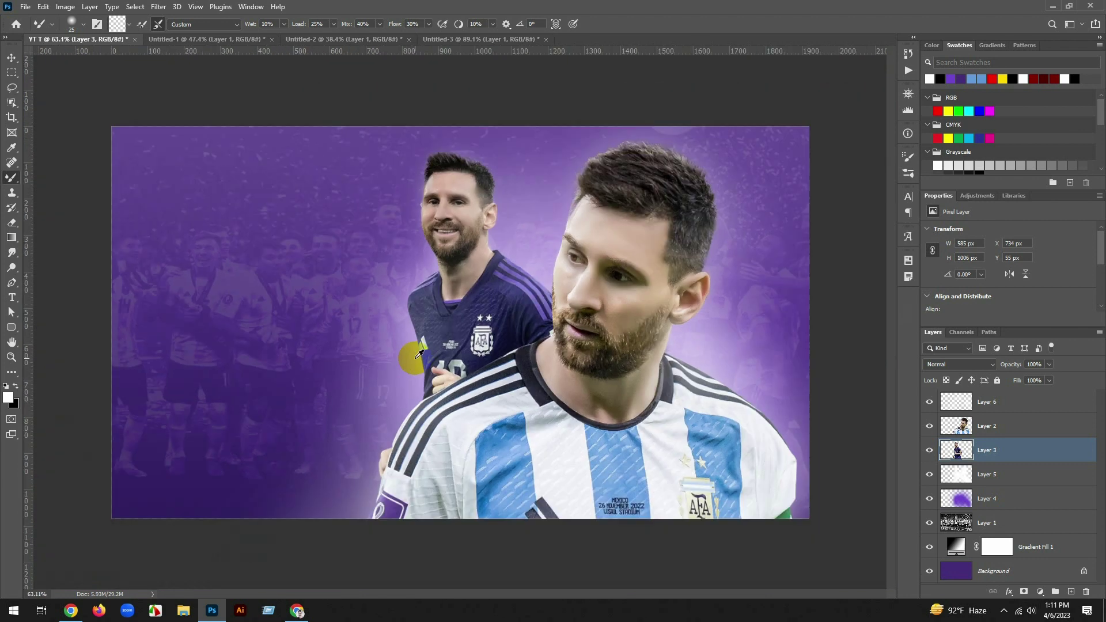
Select the large Messi's Layer 2 and set up the Dodge Tool with Midtones range and 15% exposure
scroll(689, 291, "up", 4)
left_click(992, 426)
scroll(588, 259, "up", 1)
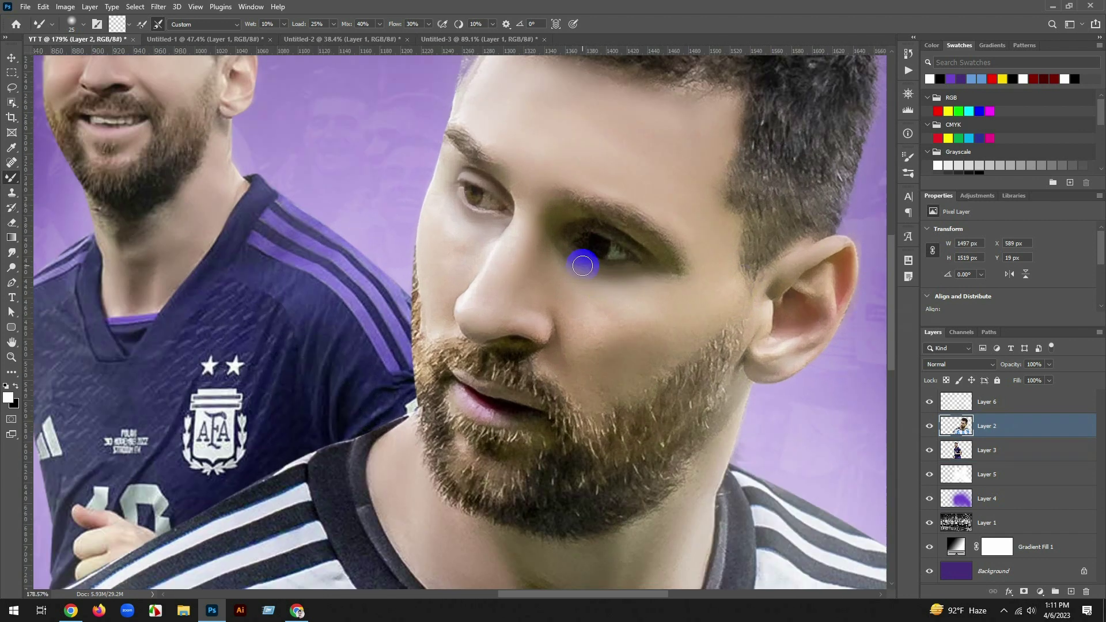
left_click_drag(588, 259, 579, 316)
left_click(12, 254)
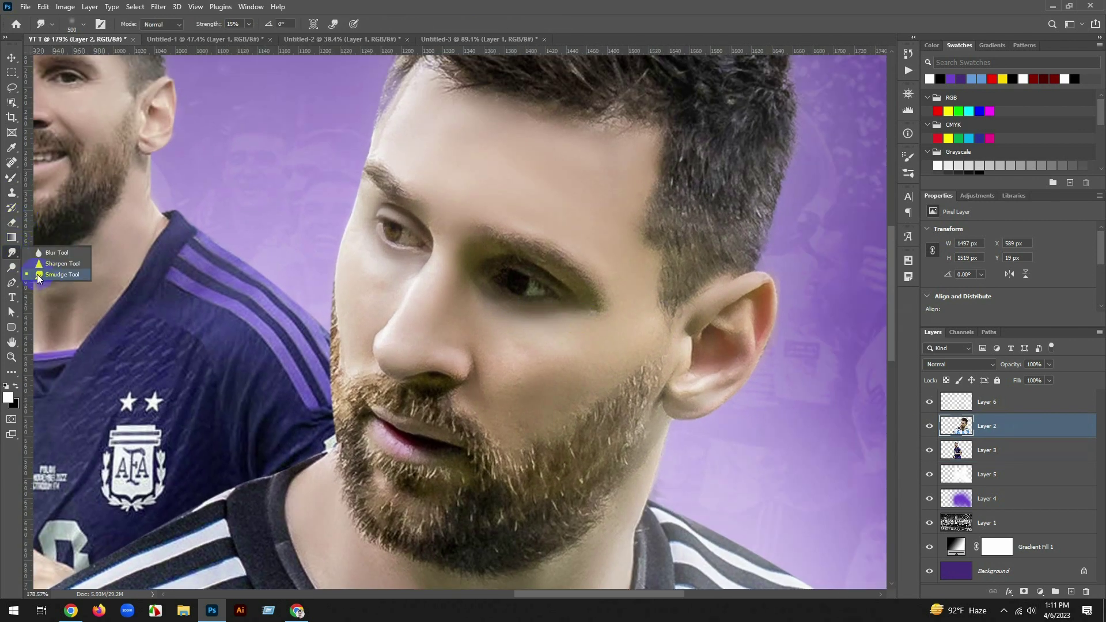
left_click(11, 268)
left_click(46, 268)
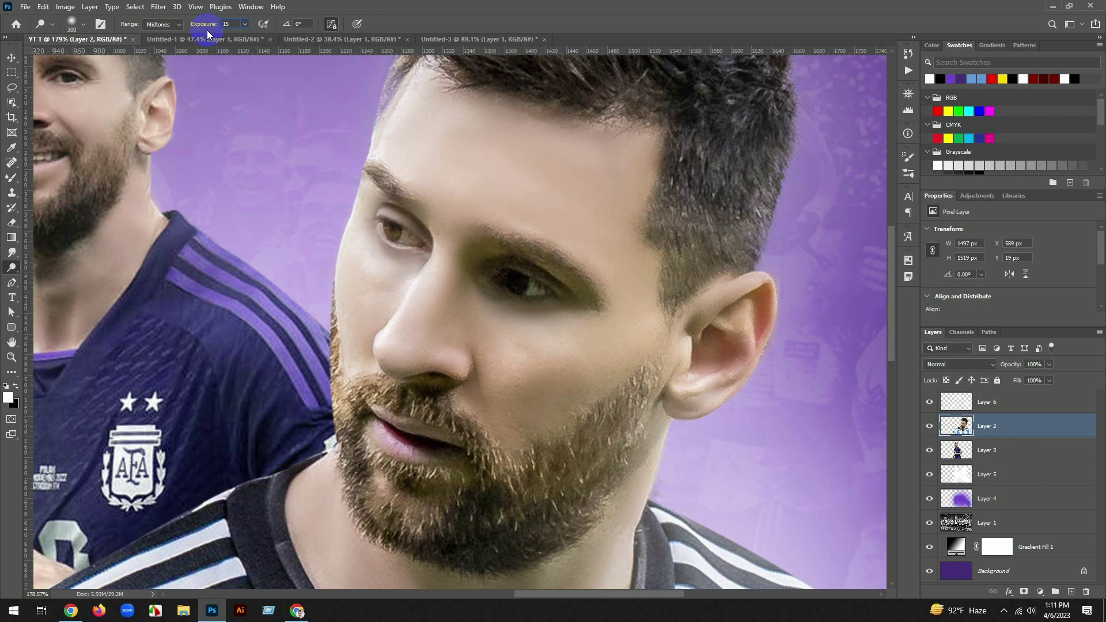
key("Return")
Shrink the Dodge brush to size 40 and brighten the highlights on the large Messi's near cheek and nose
key("bracketleft")
key("bracketleft")
key("bracketleft")
key("bracketleft")
key("bracketleft")
key("bracketleft")
key("bracketleft")
key("bracketleft")
key("bracketleft")
key("bracketleft")
key("bracketleft")
mouse_move(511, 366)
left_mouse_down()
mouse_move(560, 351)
mouse_move(514, 359)
left_mouse_up()
key("bracketleft")
key("bracketleft")
mouse_move(575, 218)
left_mouse_down()
mouse_move(537, 168)
mouse_move(586, 166)
mouse_move(395, 338)
left_mouse_up()
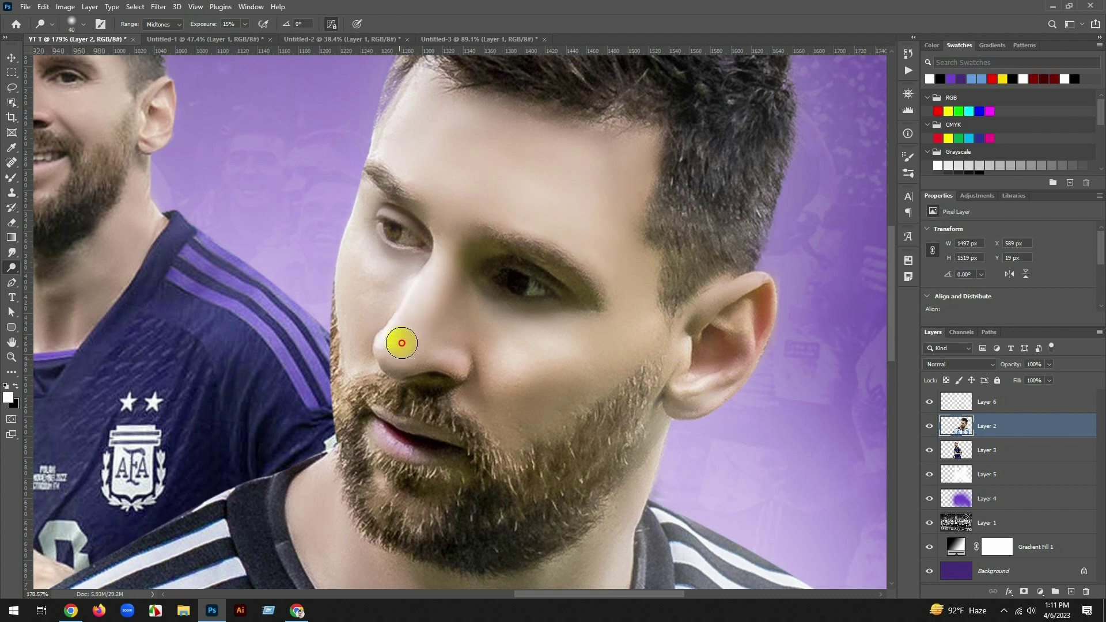
Dodge finer highlights on the large Messi's nostril, far cheek and the near cheek beside the nose
key("bracketleft")
key("bracketleft")
key("bracketleft")
left_click(446, 355)
mouse_move(366, 300)
left_mouse_down()
mouse_move(372, 272)
mouse_move(392, 274)
mouse_move(360, 256)
mouse_move(351, 361)
left_mouse_up()
key("bracketleft")
left_click_drag(520, 383, 543, 364)
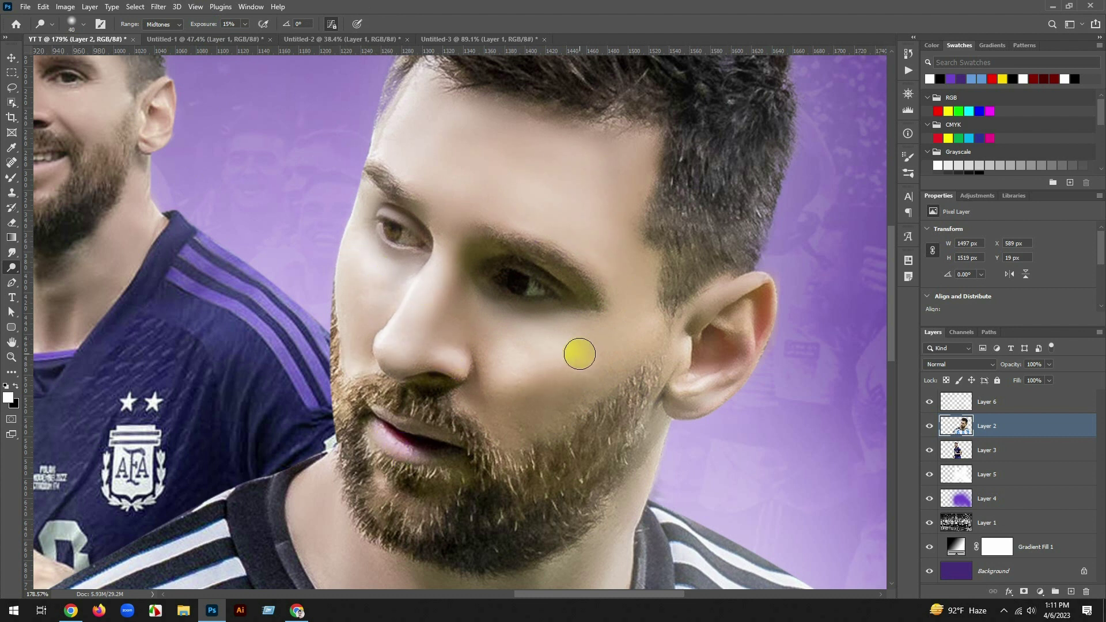
Brighten the large Messi's shadowed eye, forehead and ear with Dodge strokes
left_click(514, 289)
left_click_drag(433, 196, 436, 134)
mouse_move(588, 182)
left_mouse_down()
mouse_move(587, 202)
mouse_move(531, 156)
left_mouse_up()
left_click_drag(624, 203, 605, 174)
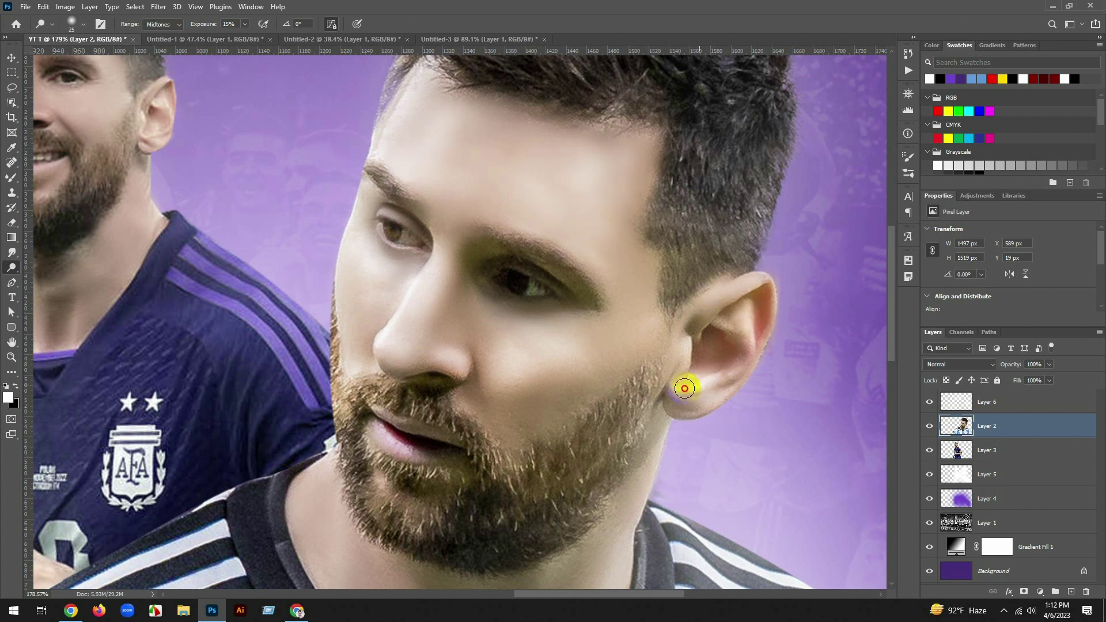
Enlarge the Dodge brush to size 40 and touch up the large Messi's neck and lower face
scroll(684, 388, "down", 3)
key("]")
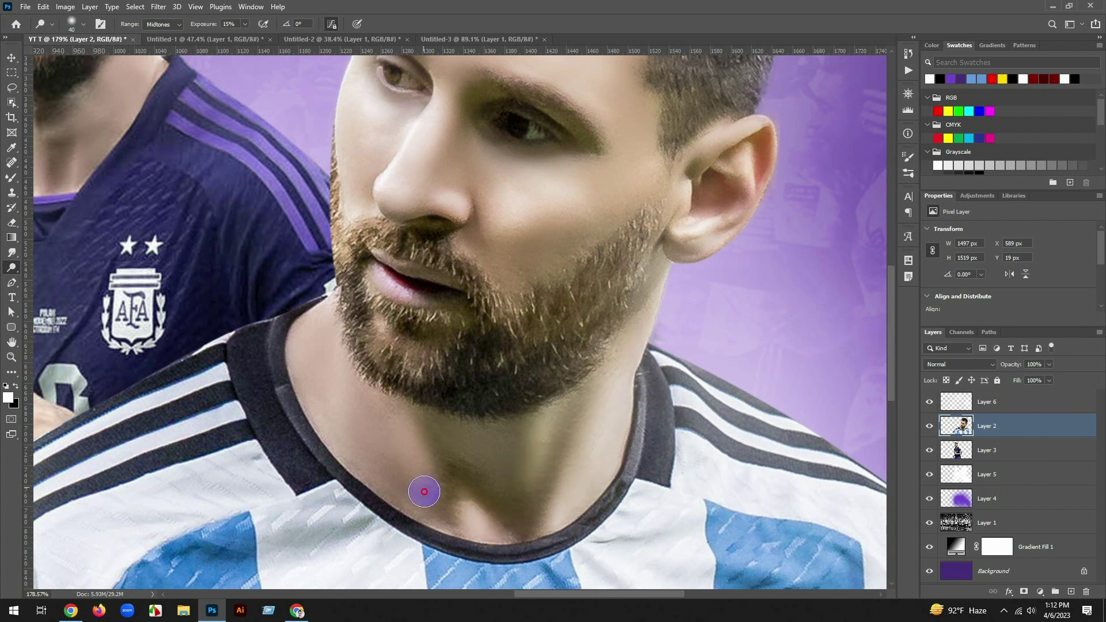
scroll(365, 332, "down", 5)
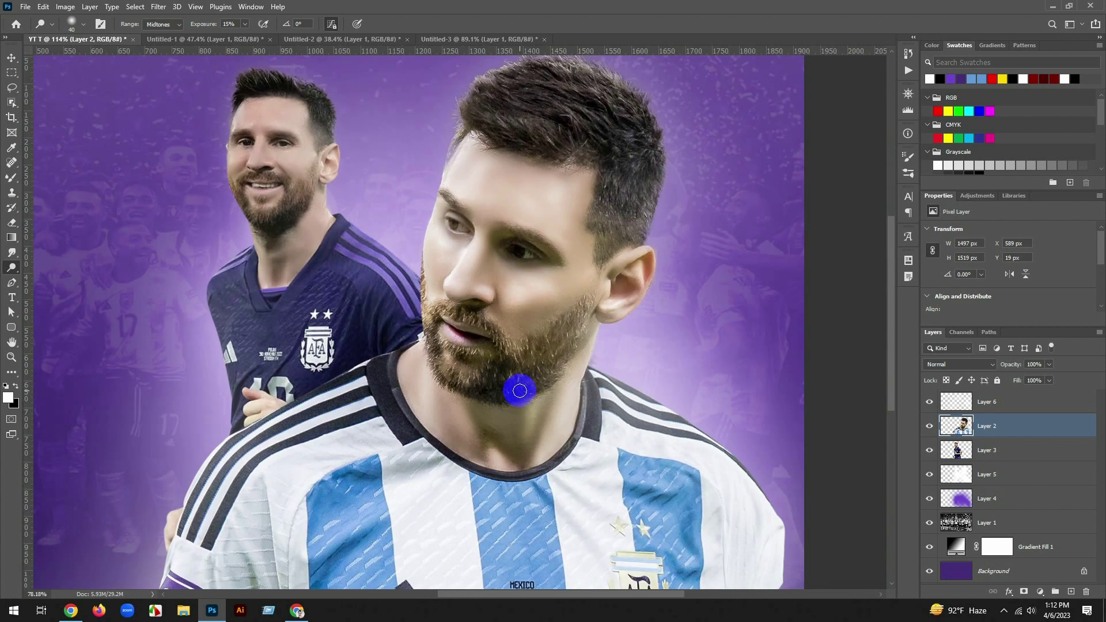
scroll(459, 486, "up", 2)
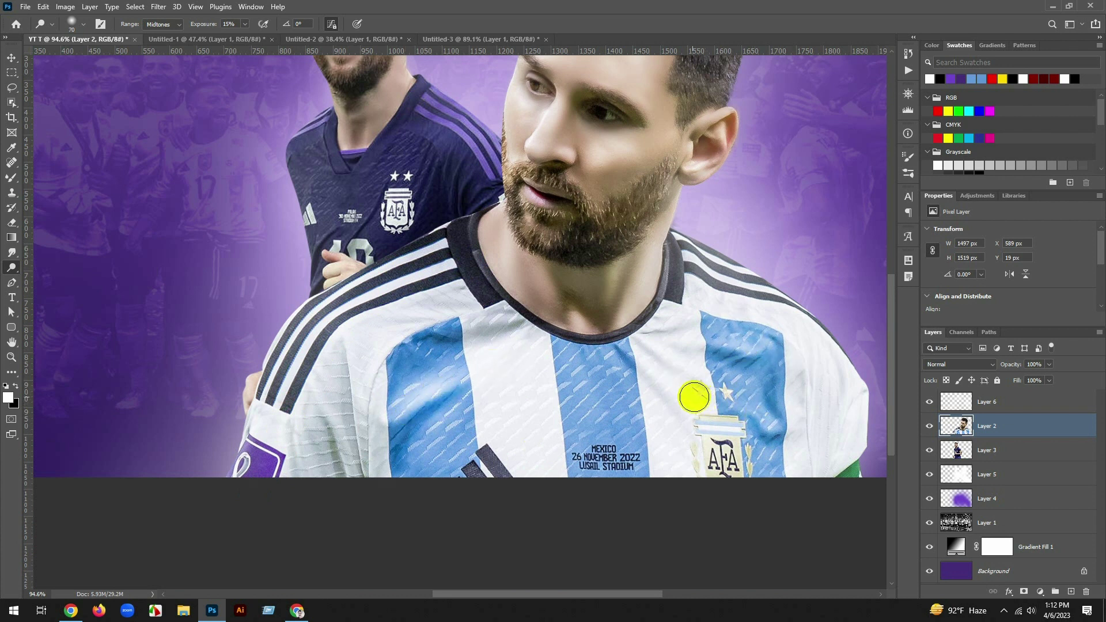
scroll(590, 353, "up", 3)
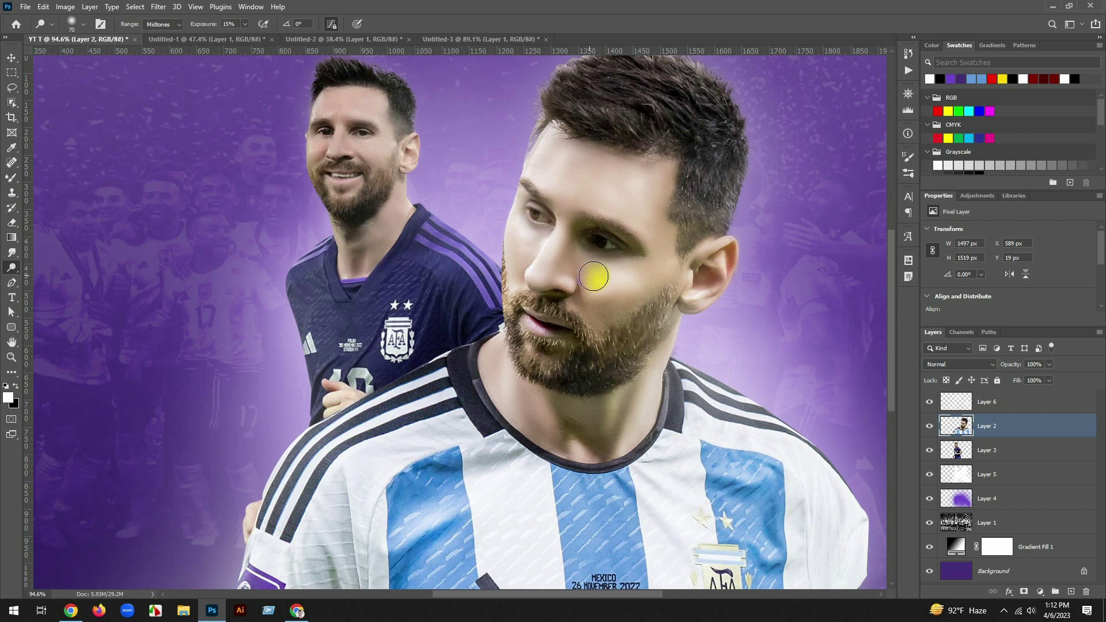
scroll(361, 237, "up", 2)
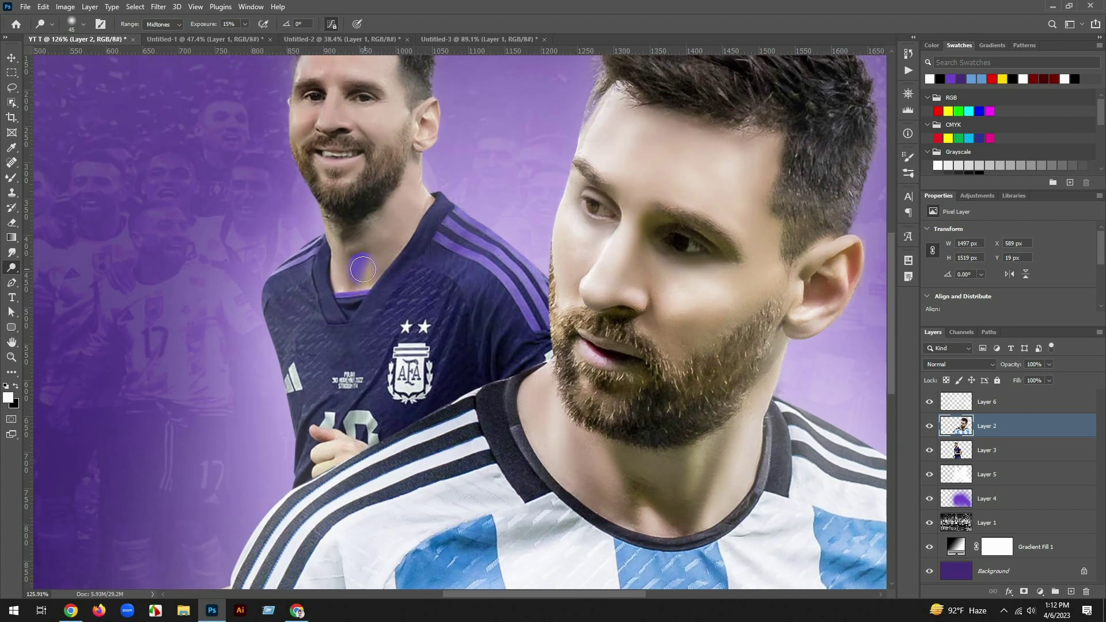
left_click(336, 309, "ctrl")
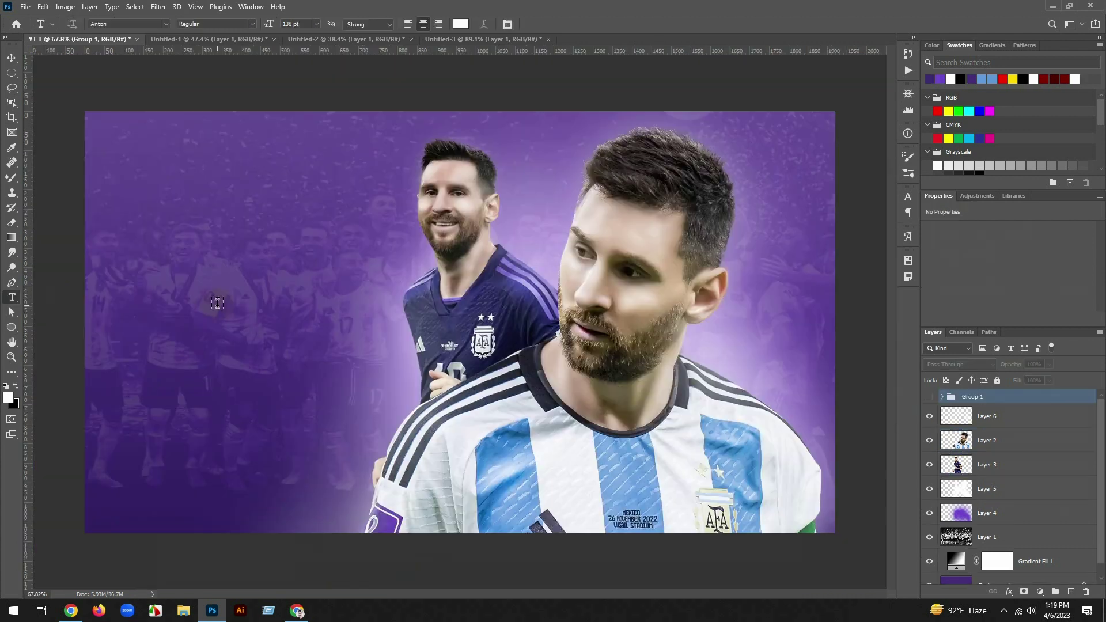
Add two separate white text layers in Anton, BEST and below it MESSI, over the empty purple area beside the players
left_click(218, 311)
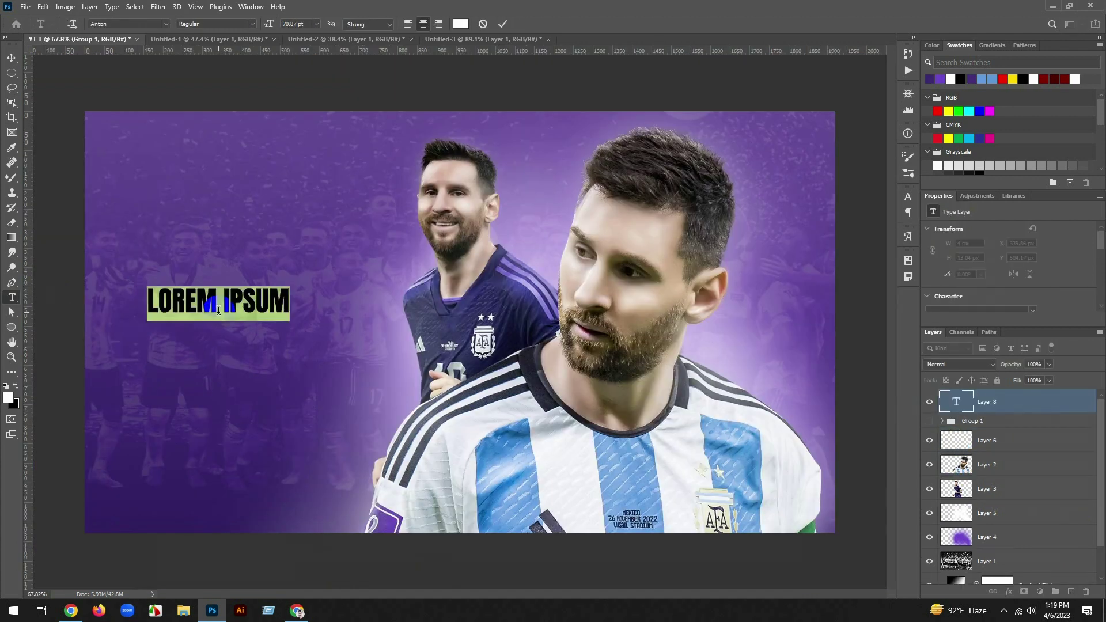
type("BEST")
left_click(503, 24)
left_click(244, 353, "alt")
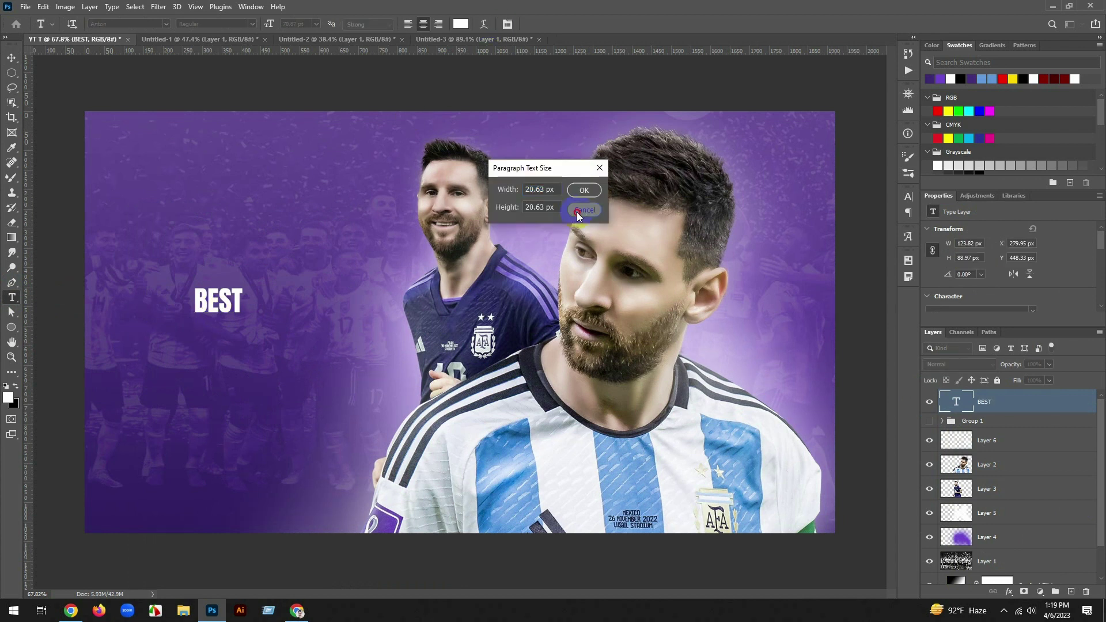
left_click(582, 211)
left_click(244, 354)
type("MESSI")
left_click(12, 58)
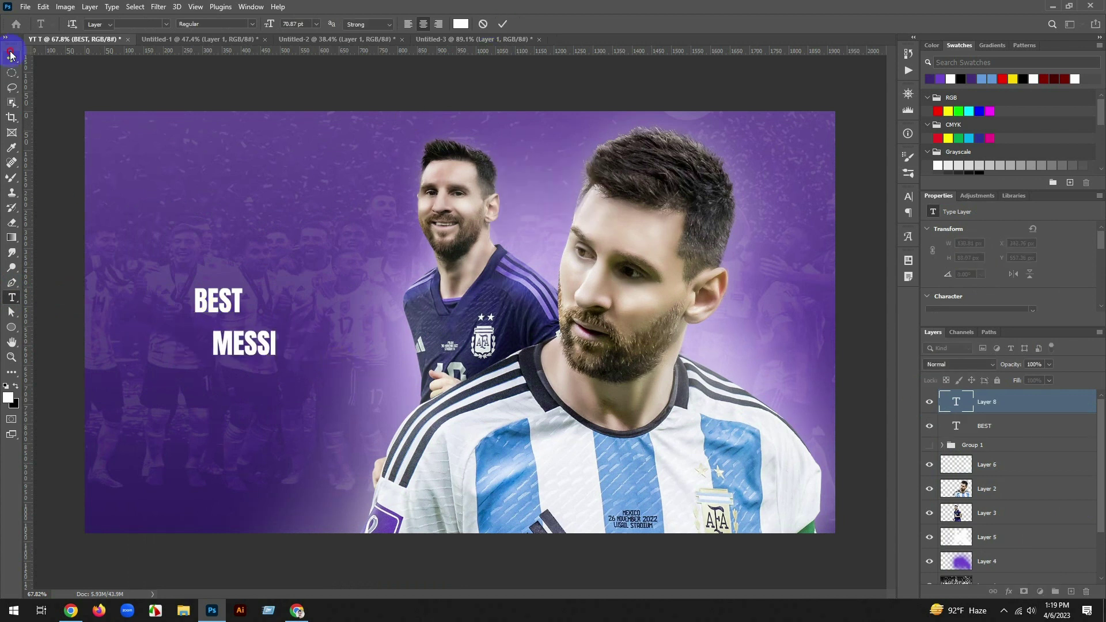
Scale the MESSI text to about 387% and place the BEST text just above it
scroll(279, 367, "up", 5)
key("ctrl+t")
left_click_drag(274, 363, 427, 440)
left_click_drag(409, 375, 651, 361)
key("Return")
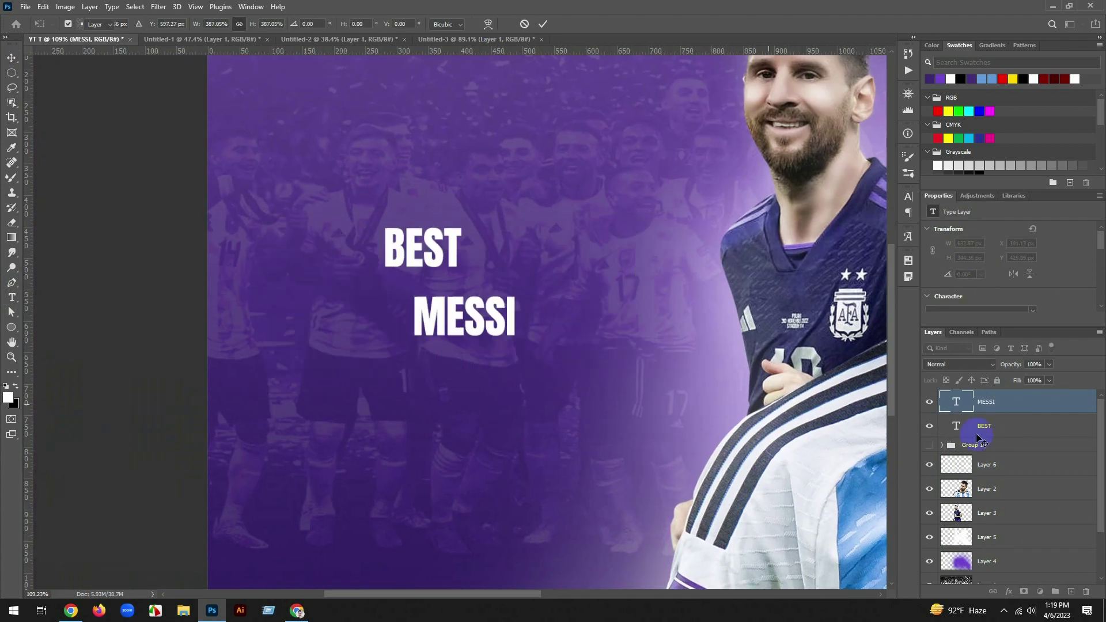
left_click(975, 431)
left_click_drag(563, 321, 600, 238)
left_click_drag(599, 237, 561, 270)
Convert the MESSI text layer to an editable shape
double_click(957, 403)
left_click(1046, 410)
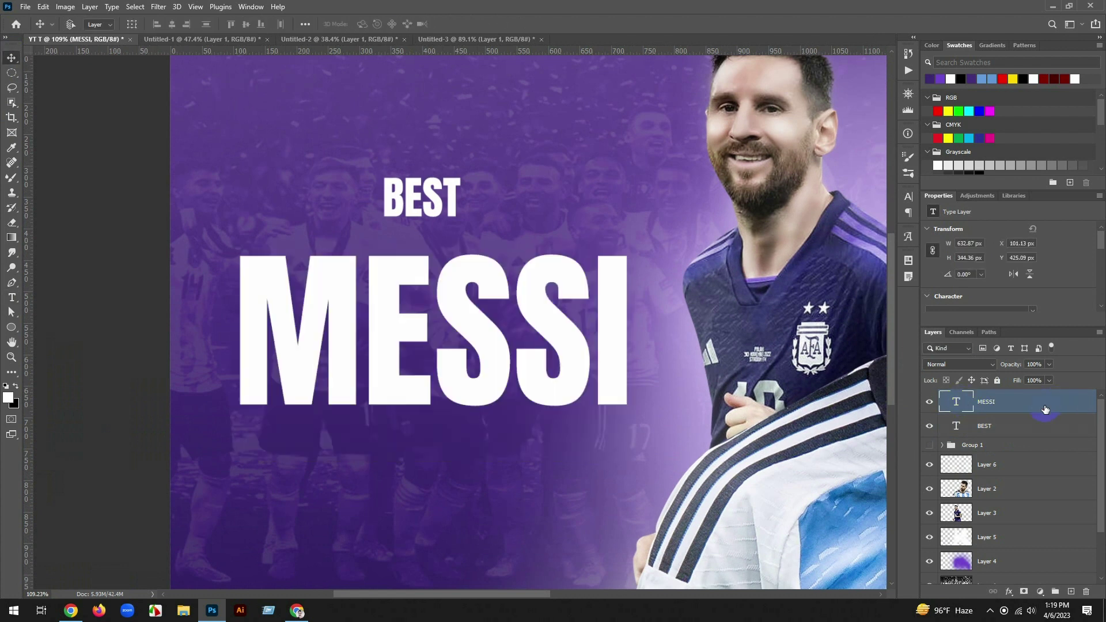
left_click_drag(642, 399, 565, 399)
left_click(112, 7)
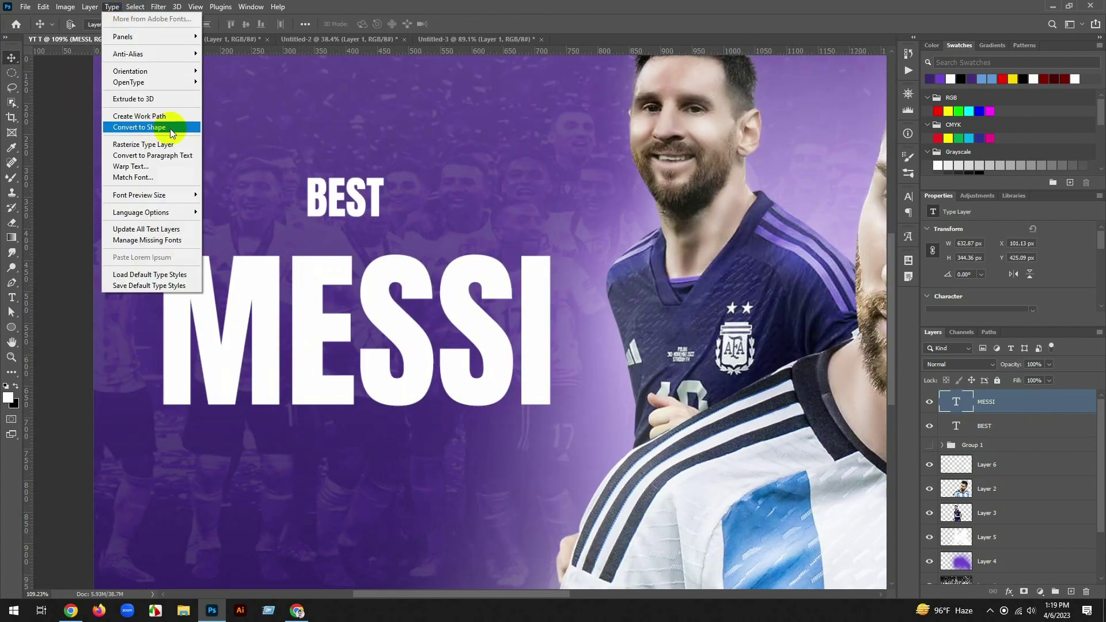
left_click(171, 131)
Open the MESSI shape's fill options and shift the whole word slightly to the left
right_click(12, 328)
left_click(52, 335)
left_click(131, 24)
left_click(16, 57)
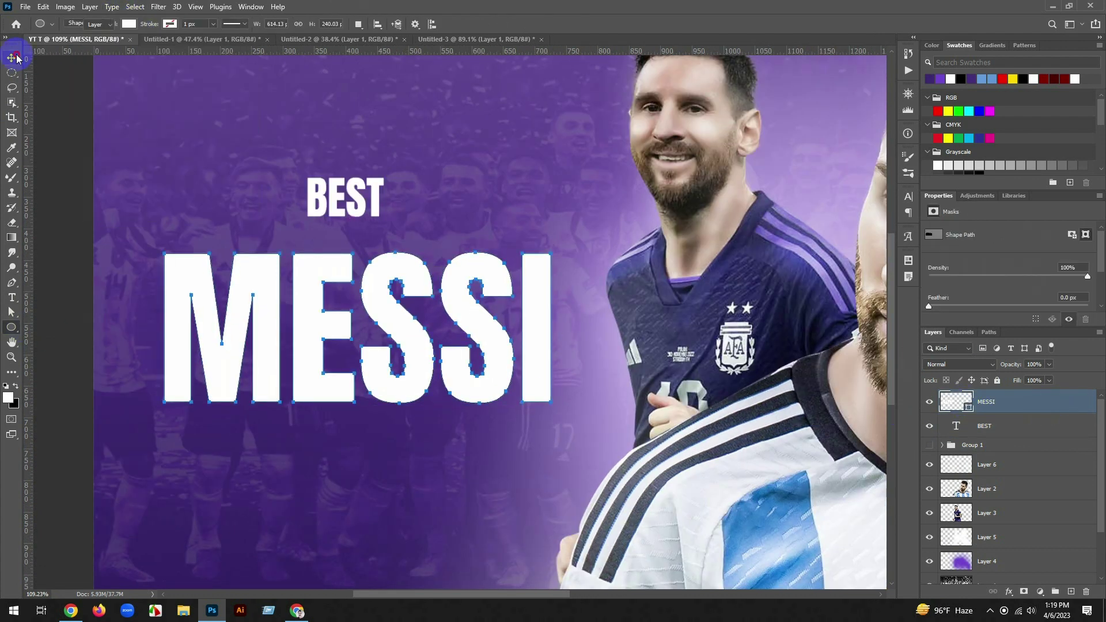
left_click_drag(377, 327, 365, 327)
Select only the letter M of MESSI, enlarge it slightly and tilt it a little clockwise
left_click(11, 312)
left_click_drag(131, 228, 242, 385)
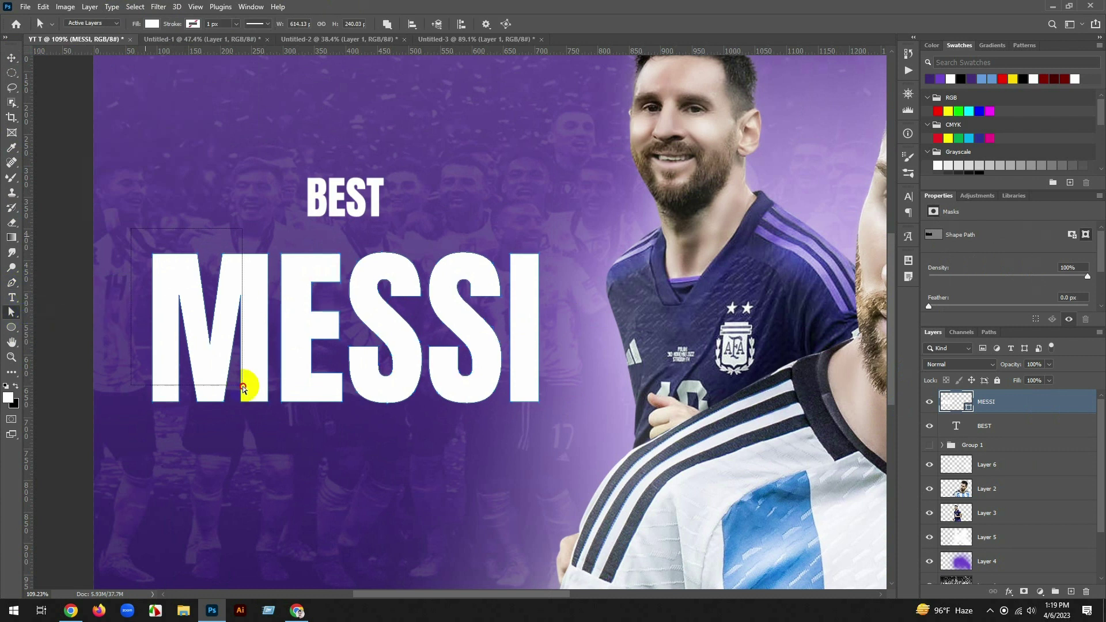
key("ctrl+t")
left_click_drag(268, 254, 275, 243)
left_click_drag(291, 232, 335, 272)
key("Return")
Resize the letter E of MESSI, tilt it counterclockwise and tuck it against the M
left_click(306, 281)
key("ctrl+t")
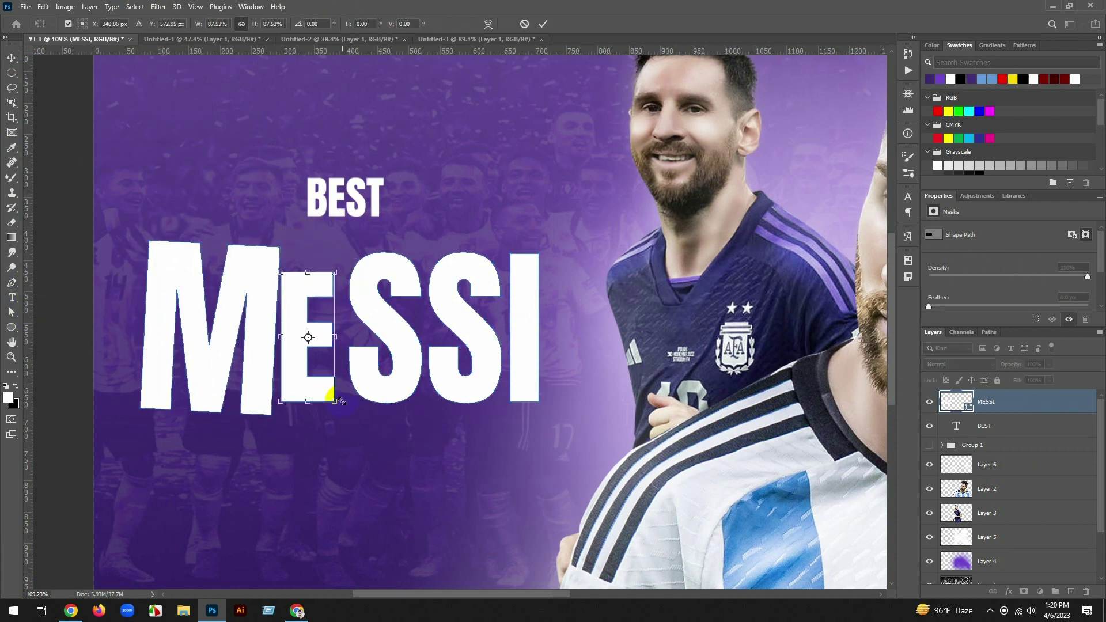
mouse_move(337, 401)
left_mouse_down()
mouse_move(329, 388)
mouse_move(344, 382)
mouse_move(344, 397)
mouse_move(329, 388)
mouse_move(351, 408)
left_mouse_up()
key("Return")
Enlarge the first S of MESSI, tilt it slightly clockwise and overlap it with the E
left_click(368, 311)
key("ctrl+t")
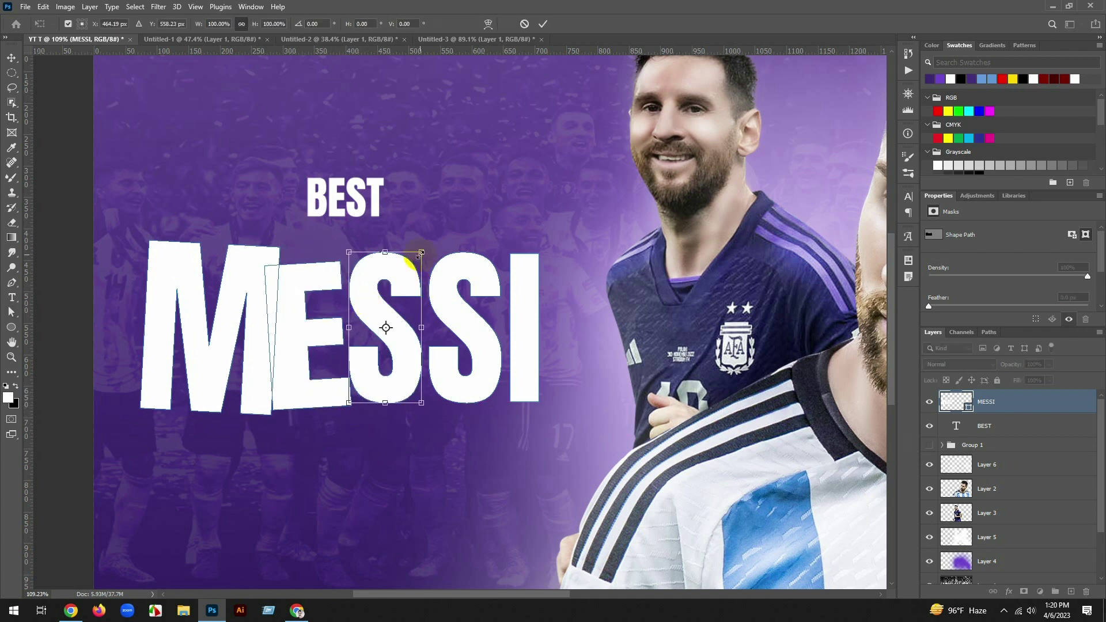
left_click_drag(423, 253, 433, 246)
left_click_drag(452, 240, 458, 246)
left_click_drag(405, 275, 403, 278)
key("Return")
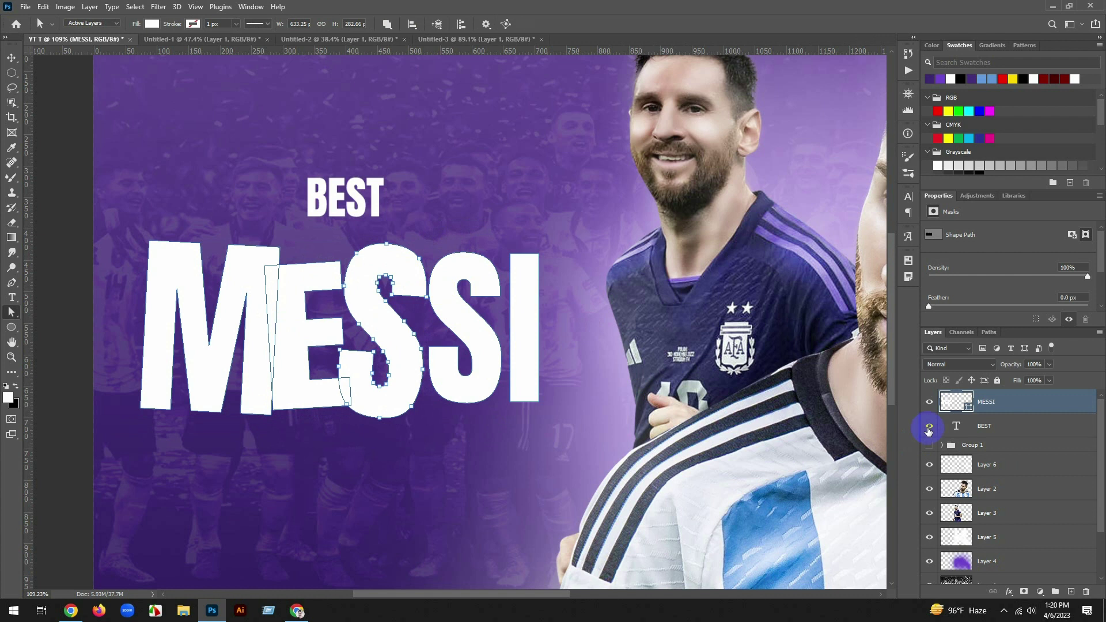
Tilt the second S of MESSI counterclockwise and move it closer to the first S
left_click(968, 428)
left_click(958, 403)
left_click(476, 326)
key("ctrl+t")
left_click_drag(535, 438, 549, 428)
left_click_drag(511, 397, 518, 402)
key("Return")
Scale the letter I of MESSI to 103.90%, rotate it 3.29 degrees and move it against the second S
left_click(521, 328)
key("ctrl+t")
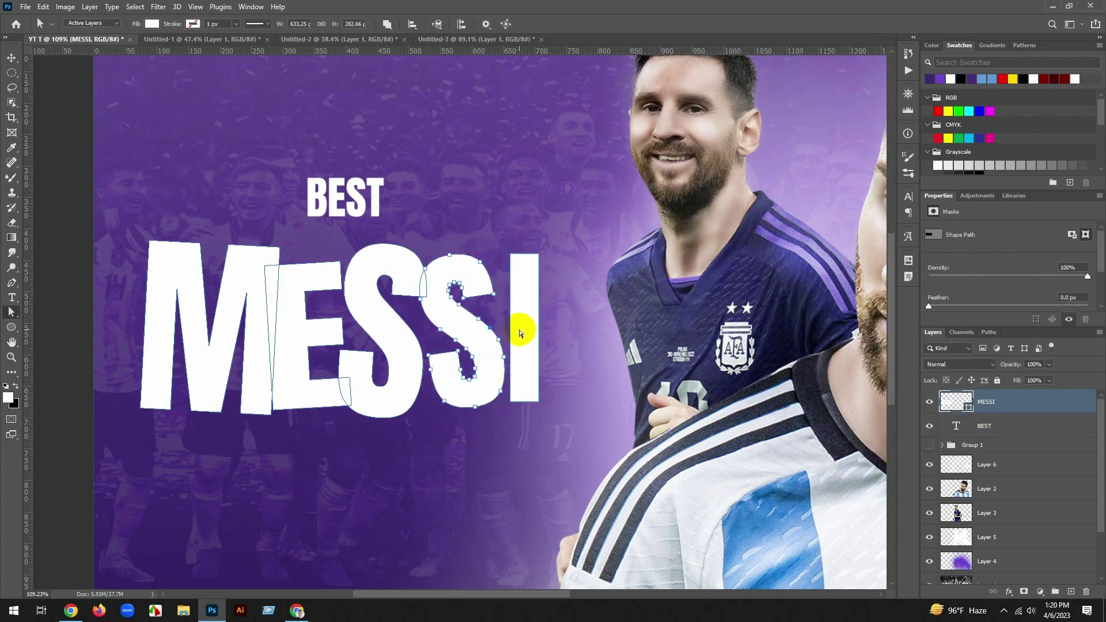
left_click_drag(550, 267, 523, 299)
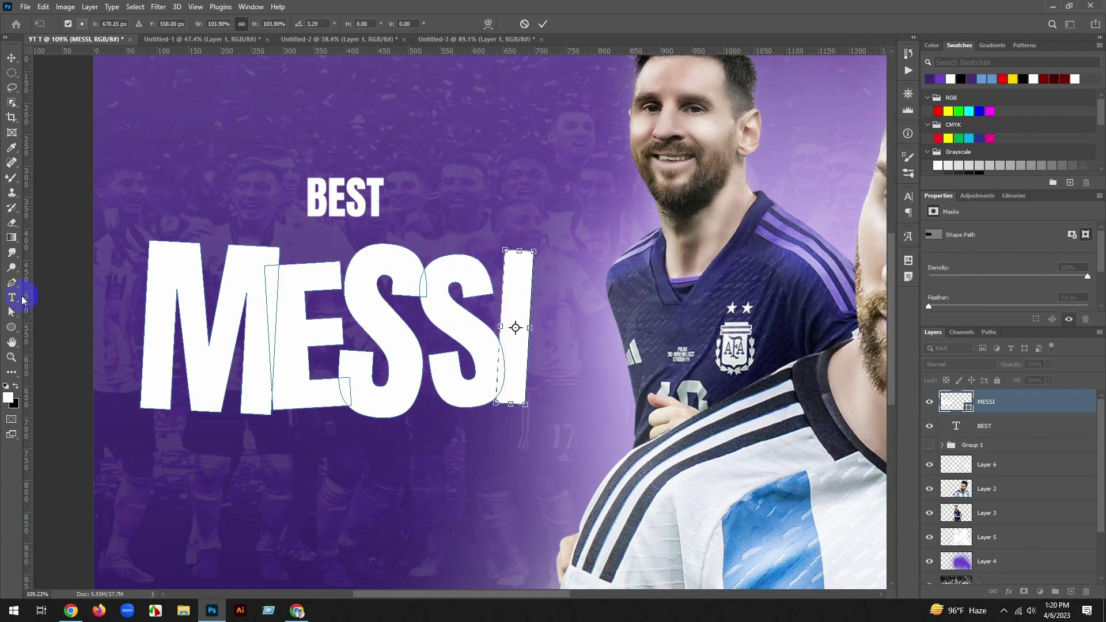
key("Return")
right_click(13, 328)
left_click(50, 351)
left_click_drag(505, 214, 541, 245)
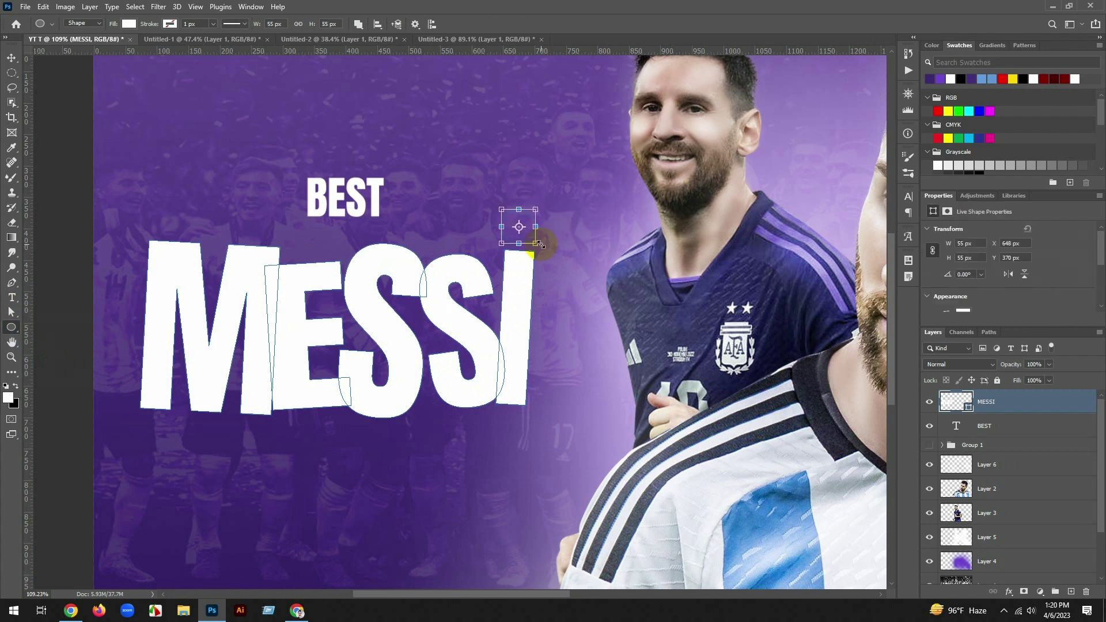
key("ctrl+z")
Move the whole MESSI shape about 13 px right and 16 px up, closer to the BEST text
left_click(12, 57)
left_click_drag(495, 329, 503, 319)
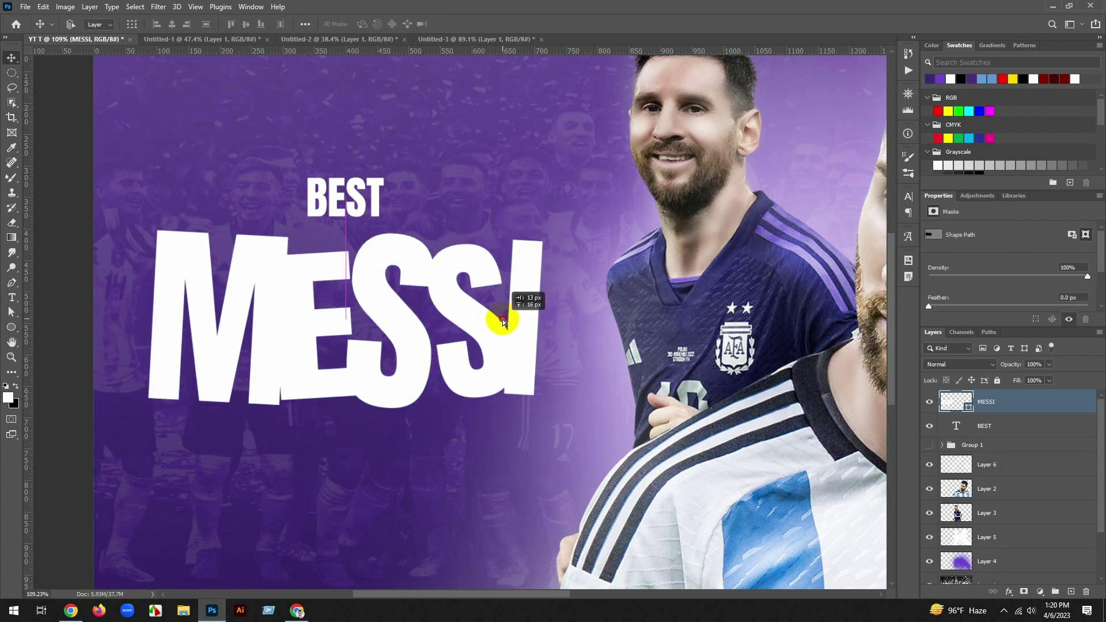
Change the BEST text's font to Aftershock, turn off All Caps and retype the word as Best
double_click(957, 426)
left_click(161, 22)
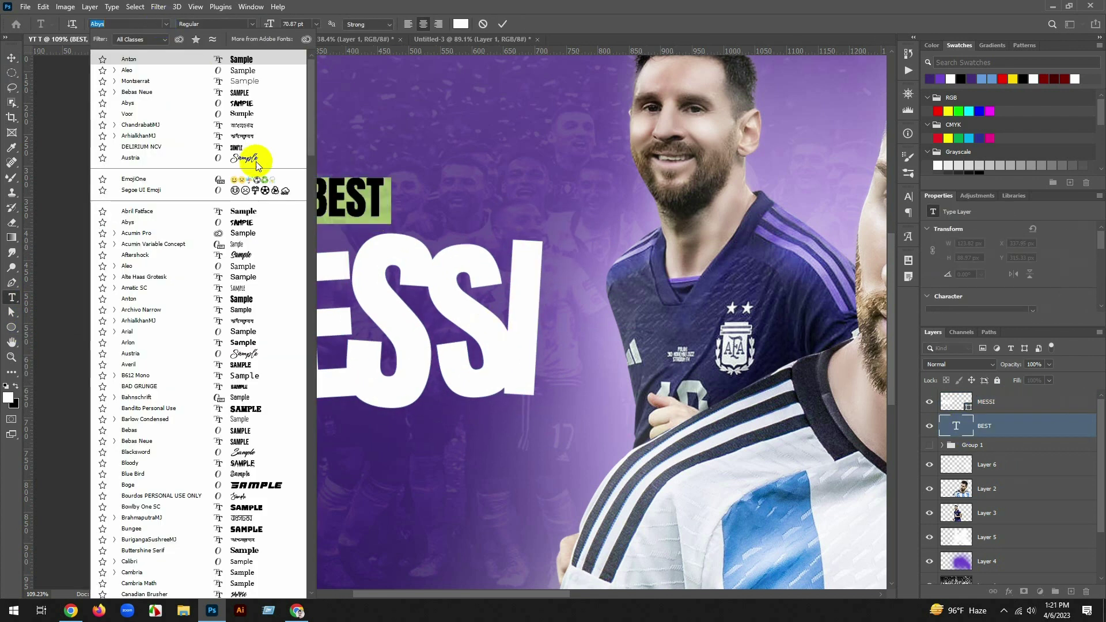
left_click(249, 257)
type("BES")
key("BackSpace")
key("BackSpace")
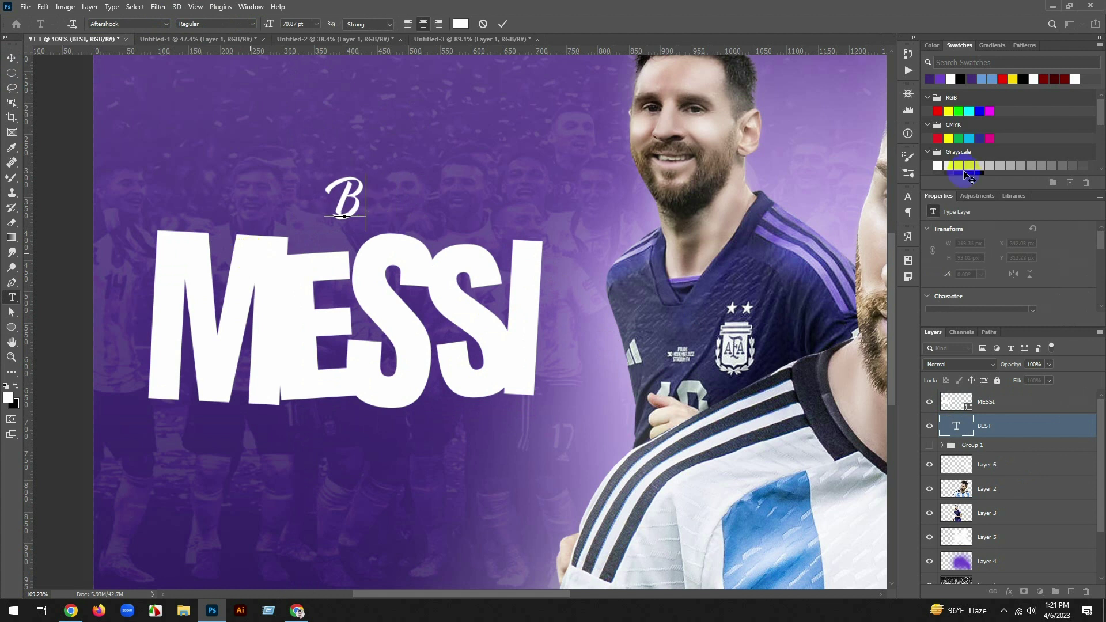
left_click(909, 197)
left_click(812, 269)
left_click(881, 189)
type("t")
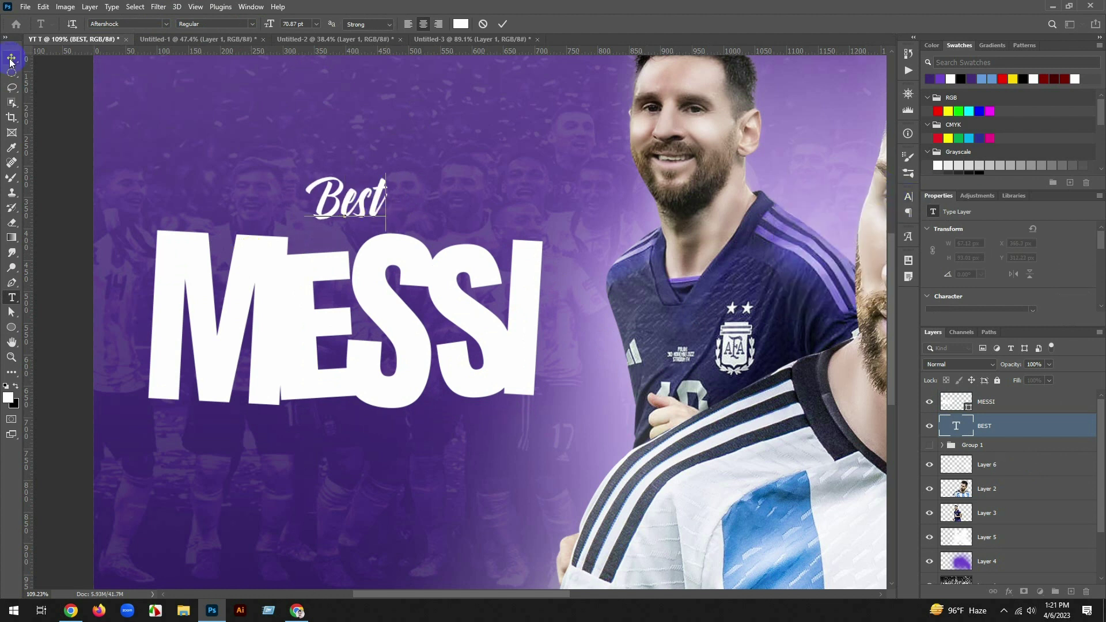
Recolor the Best text to jersey blue #448ad4 and increase its font size
left_click(461, 24)
left_click(769, 524)
left_click(956, 120)
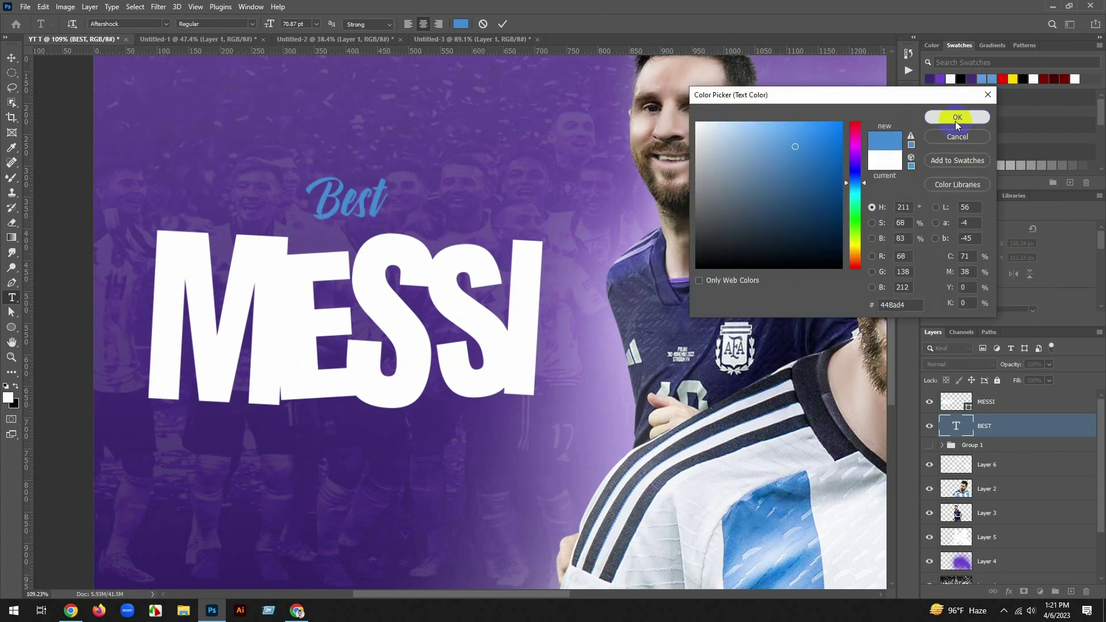
left_click_drag(270, 23, 332, 21)
left_click(11, 58)
Lower the Best text to overlap the top of MESSI and bring its layer in front of MESSI
left_click_drag(370, 196, 371, 234)
key("ctrl+bracketright")
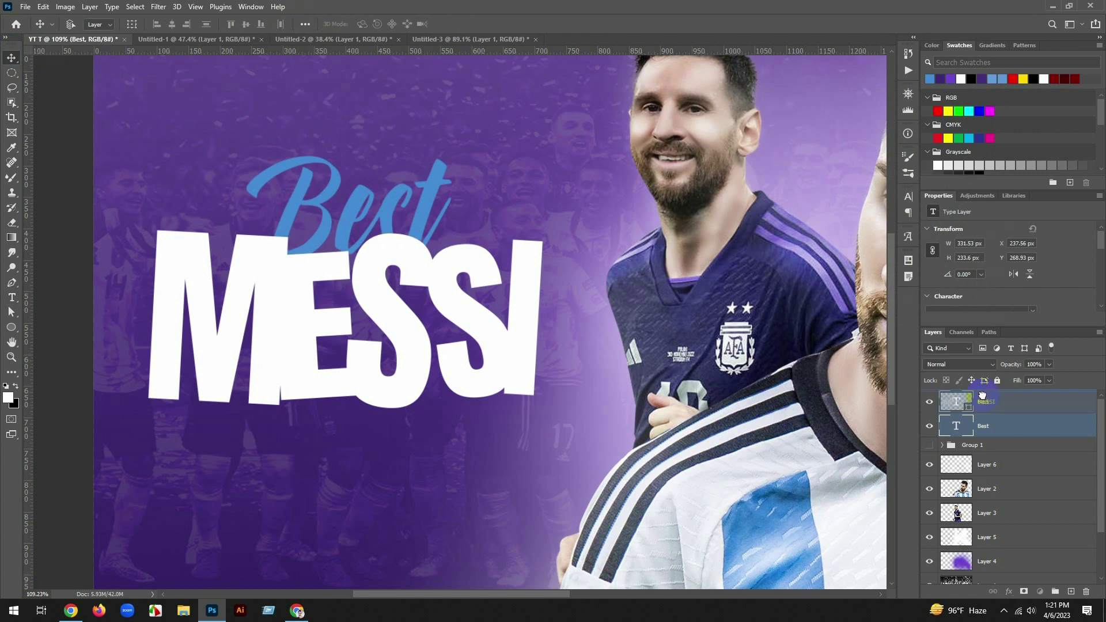
left_click_drag(444, 210, 444, 212)
Give the Best text a 10 px outside stroke in purple sampled from the background
double_click(1038, 408)
left_click(674, 190)
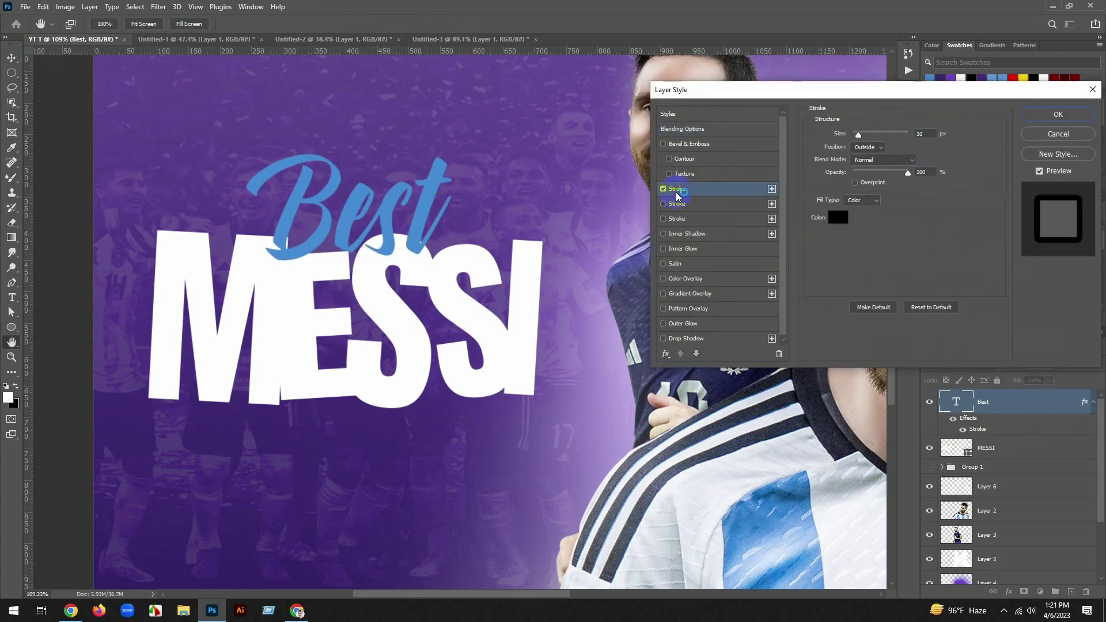
left_click(839, 212)
left_click(445, 125)
left_click(957, 117)
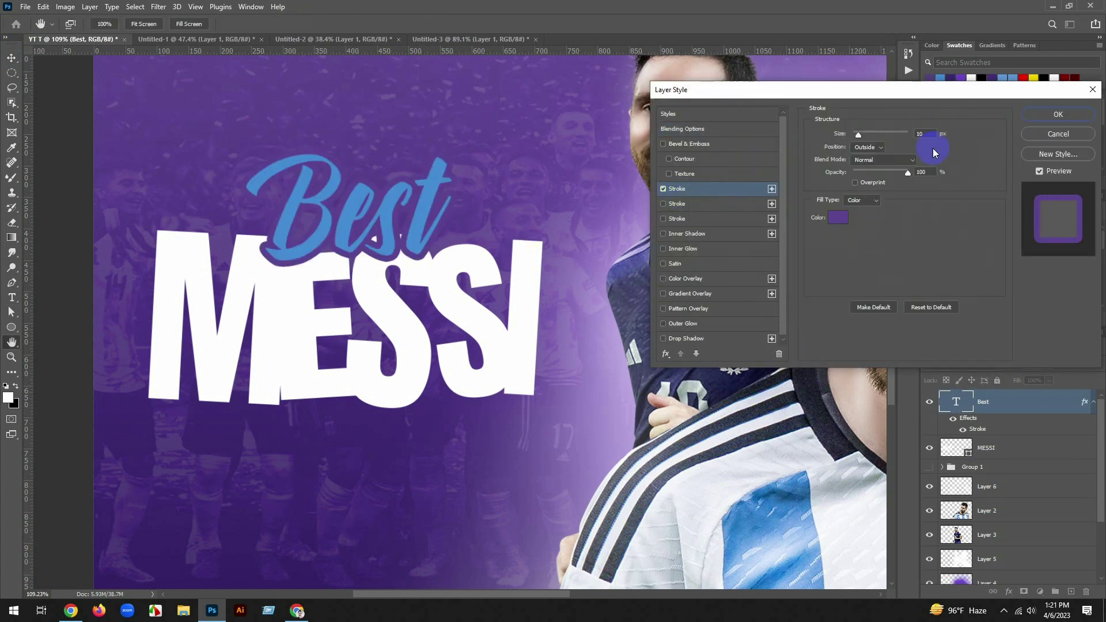
Add a Soft Light linear gradient overlay at a 92 degree angle to the Best text and apply the layer style
left_click(688, 295)
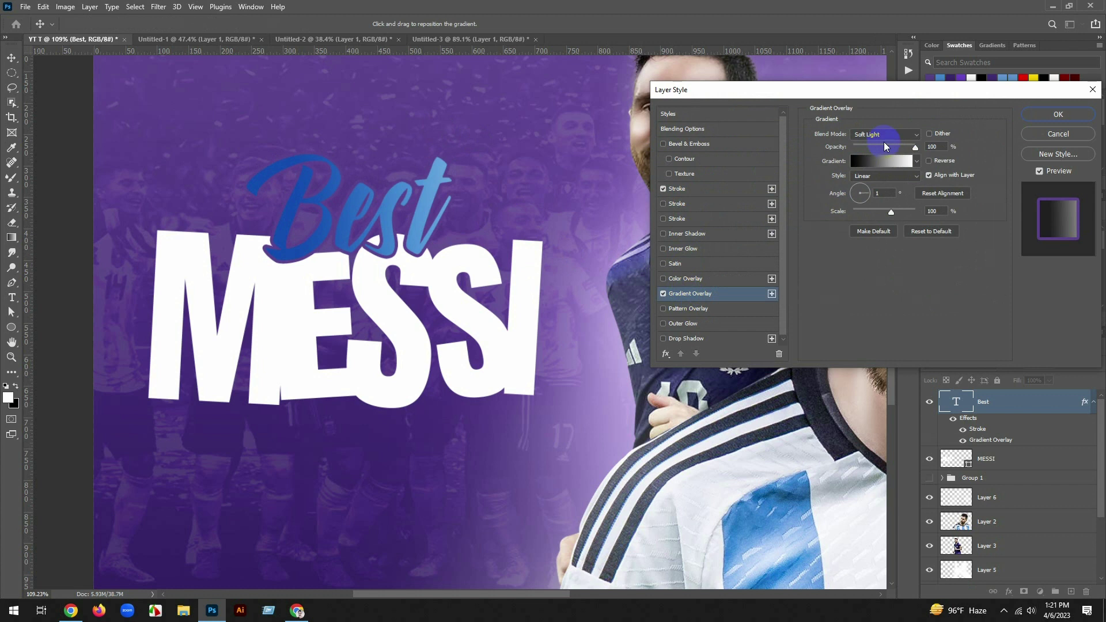
left_click_drag(455, 168, 476, 211)
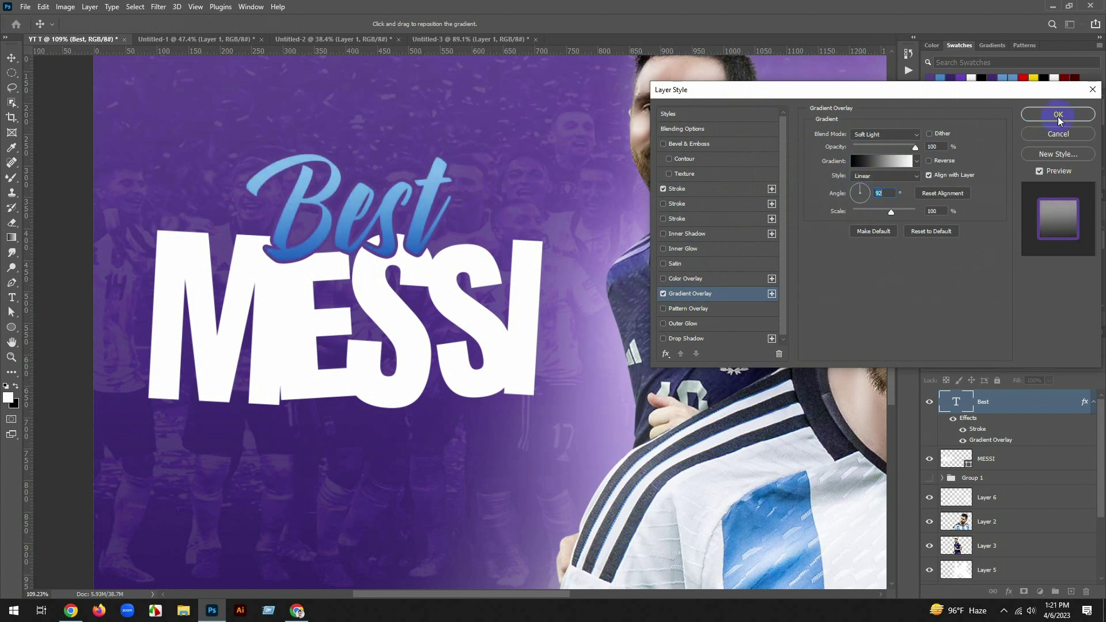
left_click(1058, 117)
Convert the Best text layer to a shape and open its shape stroke options
left_click(1093, 402)
left_click(111, 7)
left_click(140, 128)
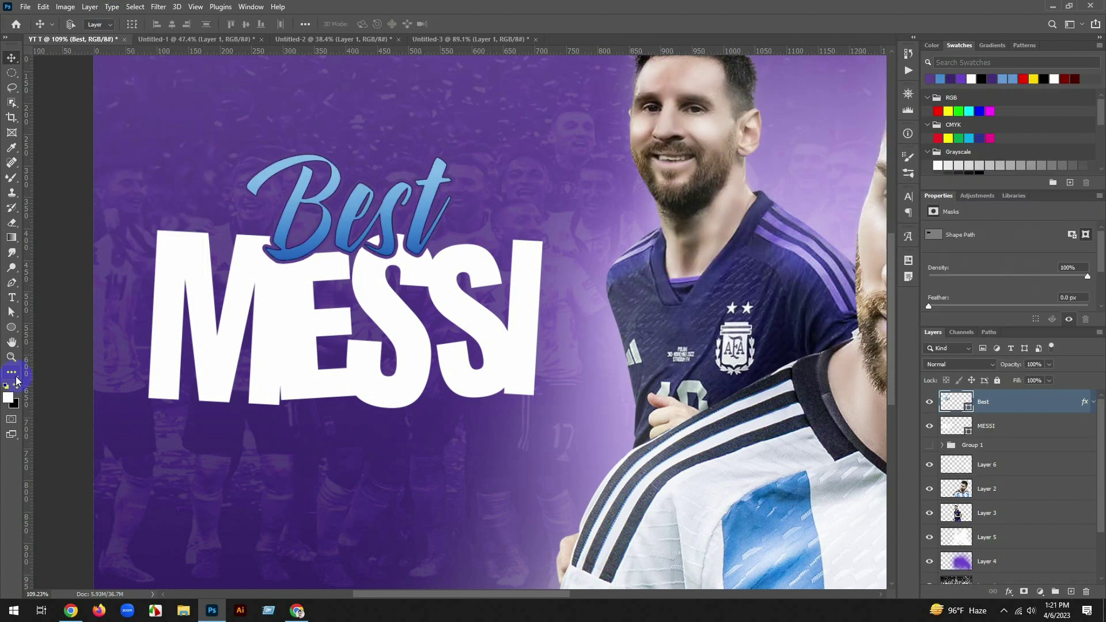
left_click(9, 329)
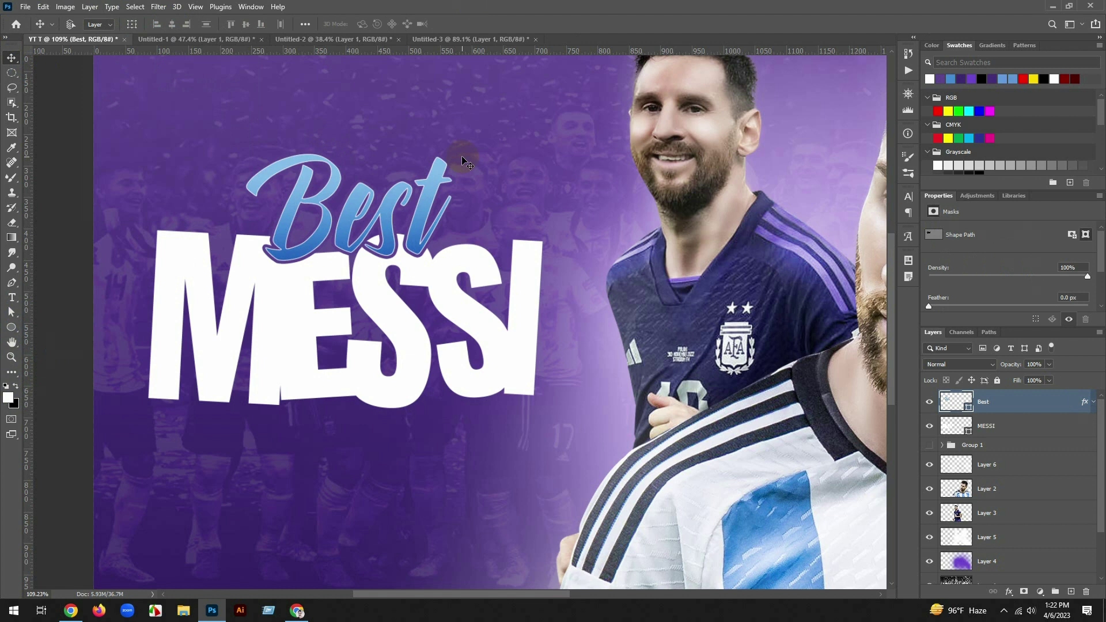
left_click(170, 24)
left_click(414, 23)
key("v")
Draw a thin curved Pen highlight along the upper swash of the B in Best and fill it with white
scroll(262, 179, "up", 8)
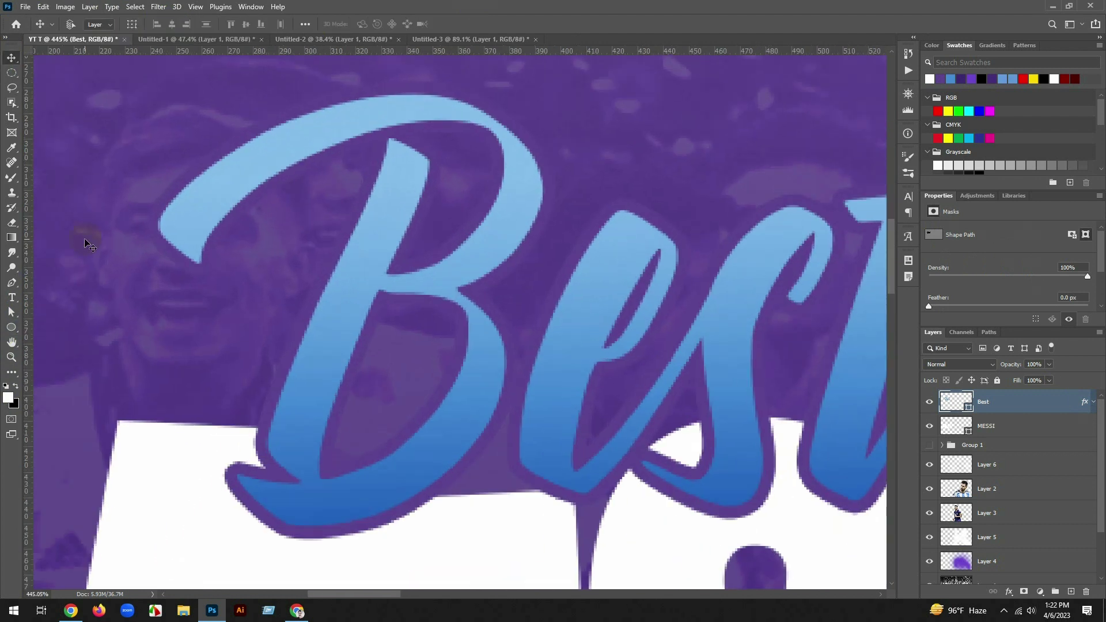
left_click(11, 283)
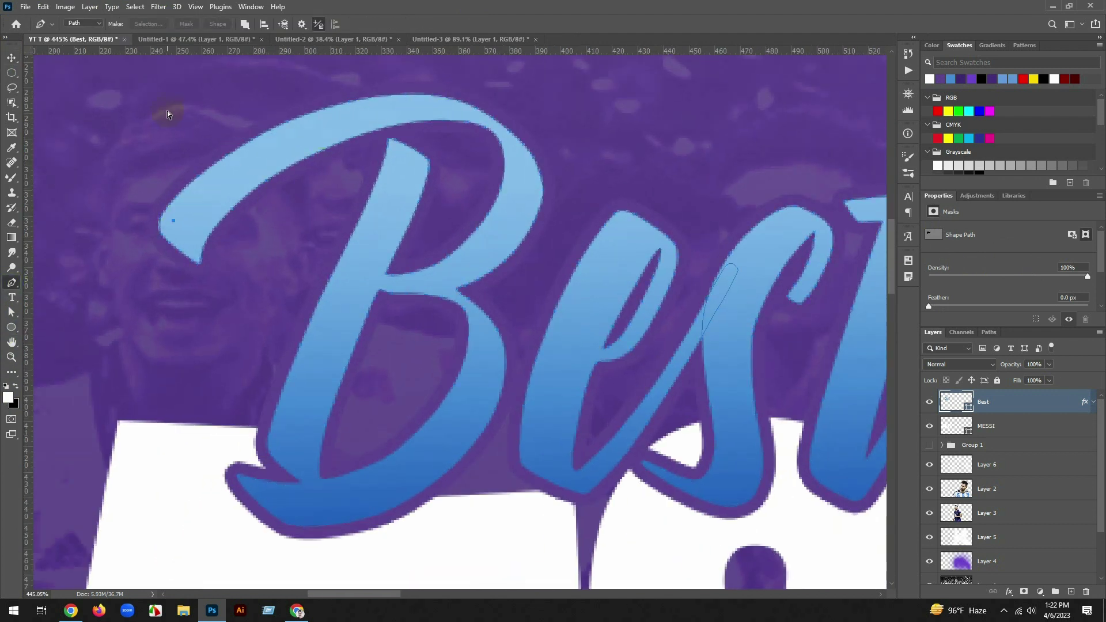
left_click(360, 117)
left_click(368, 113, "alt")
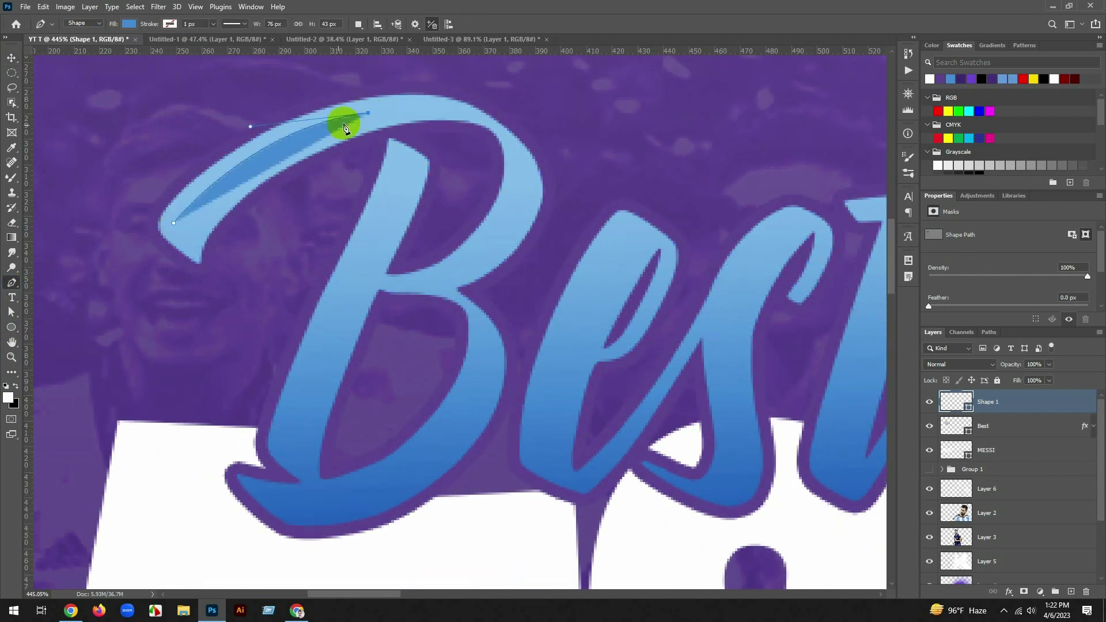
left_click_drag(36, 328, 35, 330)
double_click(949, 403)
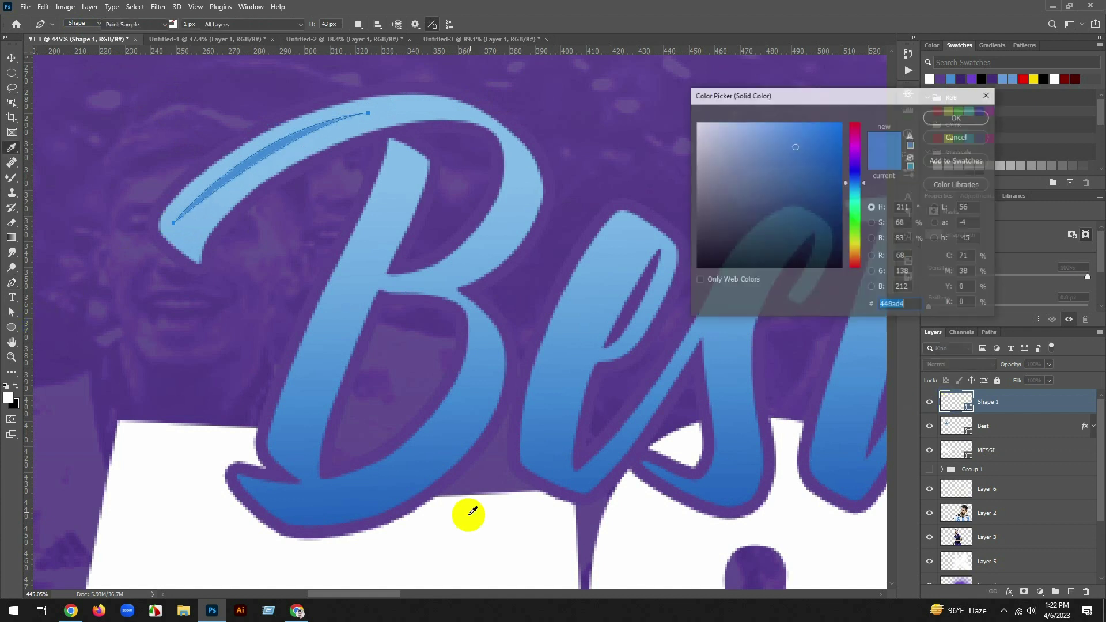
left_click(469, 516)
left_click(956, 118)
Draw white curved highlights along the B's lower bowl and the outer edge of its upper bowl
left_click_drag(306, 519, 354, 411)
left_click(352, 411)
left_click_drag(523, 298, 578, 191)
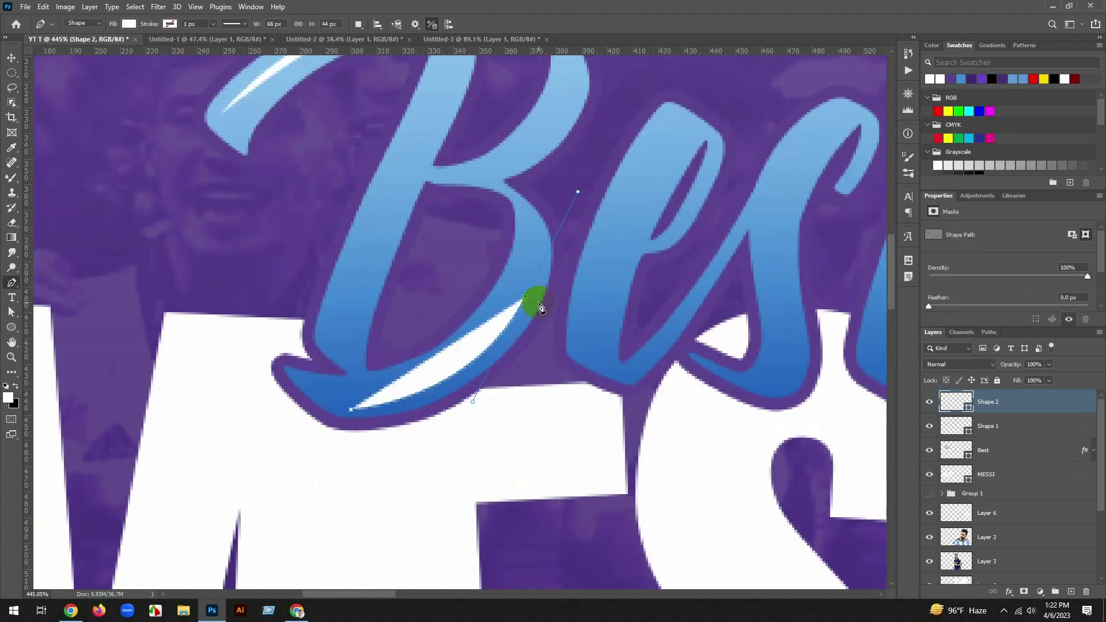
left_click_drag(258, 440, 201, 579)
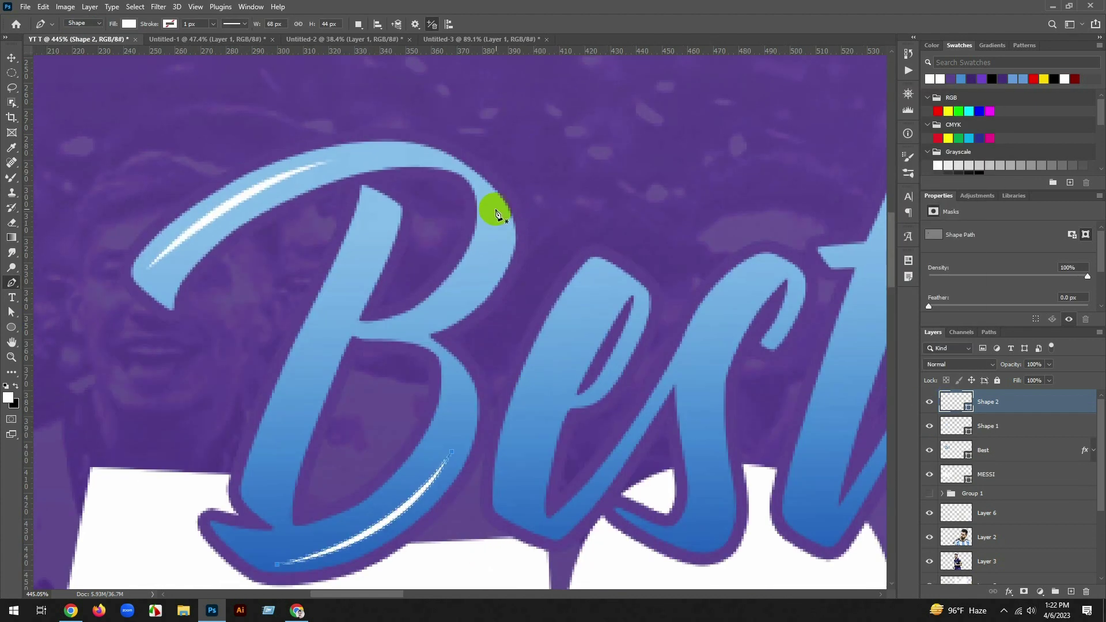
left_click(495, 201)
left_click_drag(483, 286, 442, 334)
left_click(483, 286, "alt")
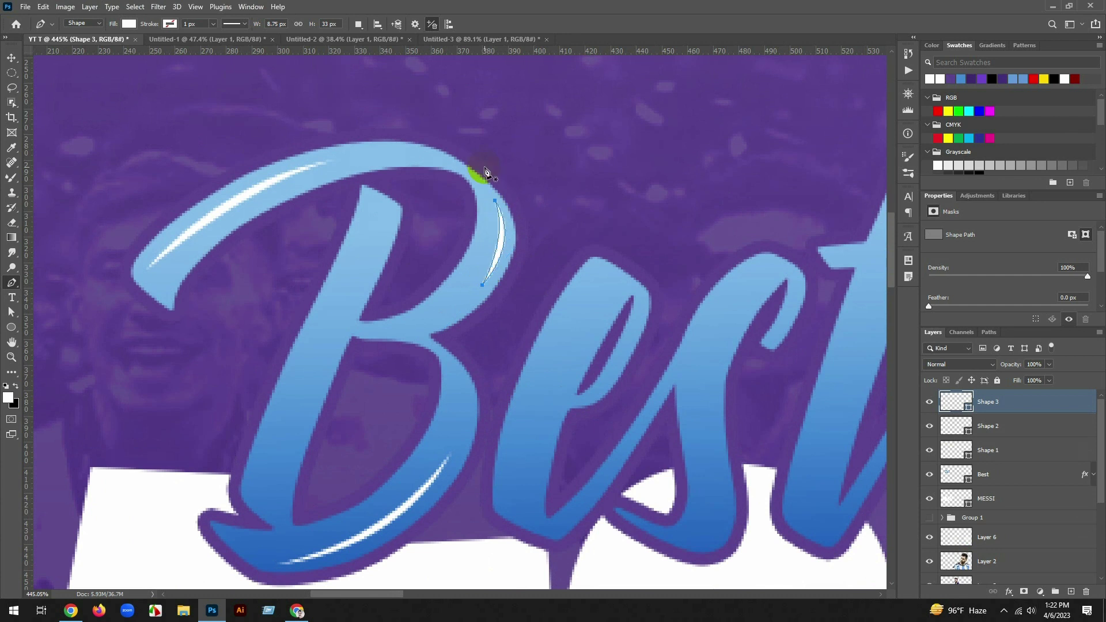
Draw a long, thin white highlight along the stem of the B
scroll(429, 239, "down", 1)
left_click(271, 475)
left_click_drag(372, 215, 375, 190)
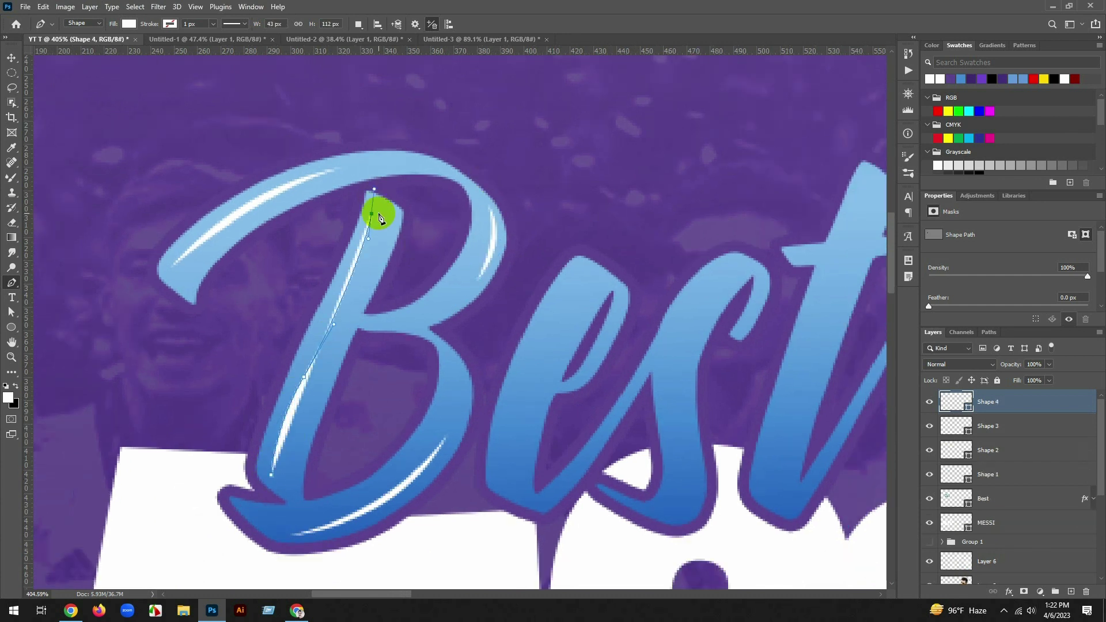
left_click_drag(290, 412, 277, 476)
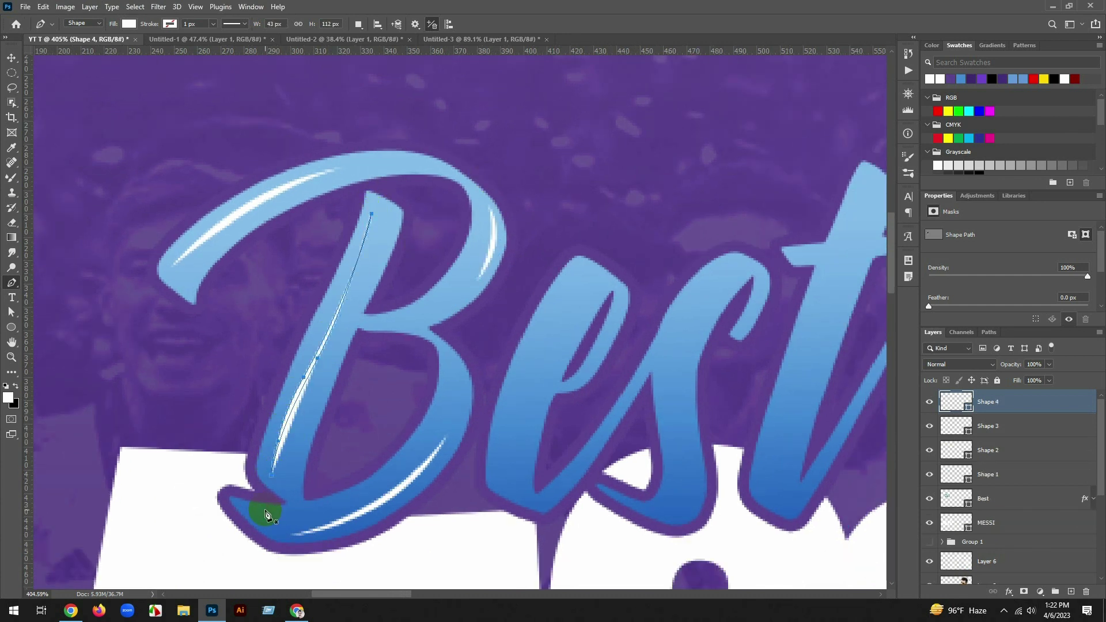
Draw white highlights along the outer curve of the e and inside its narrow upper loop
scroll(401, 355, "down", 3)
scroll(547, 323, "up", 3)
left_click(536, 278)
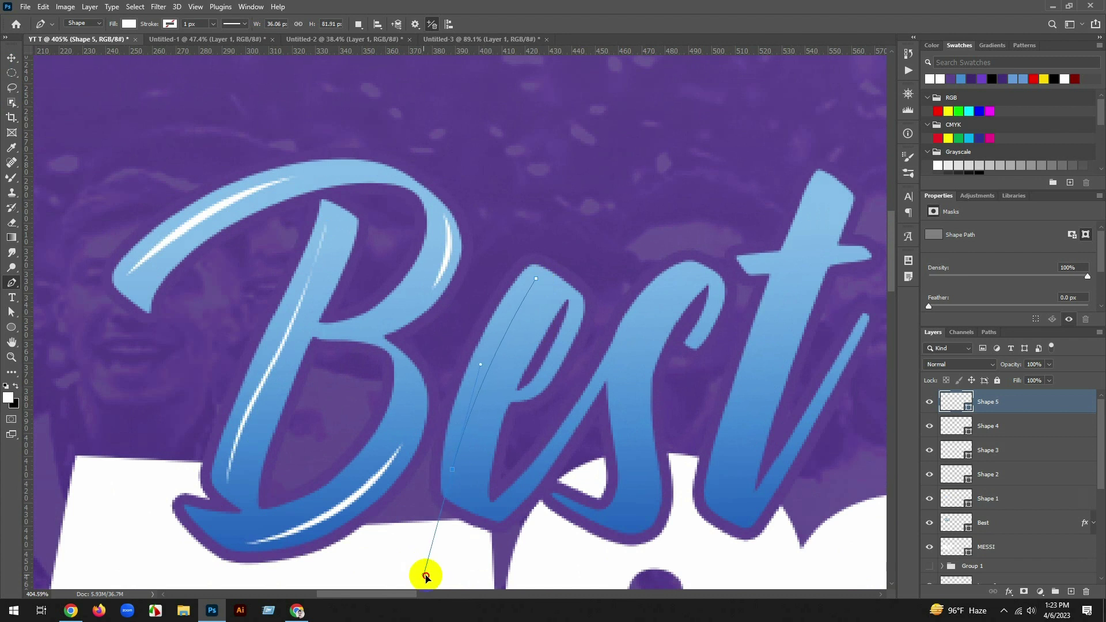
left_click_drag(426, 577, 437, 577)
scroll(468, 304, "down", 3)
scroll(468, 304, "right", 2)
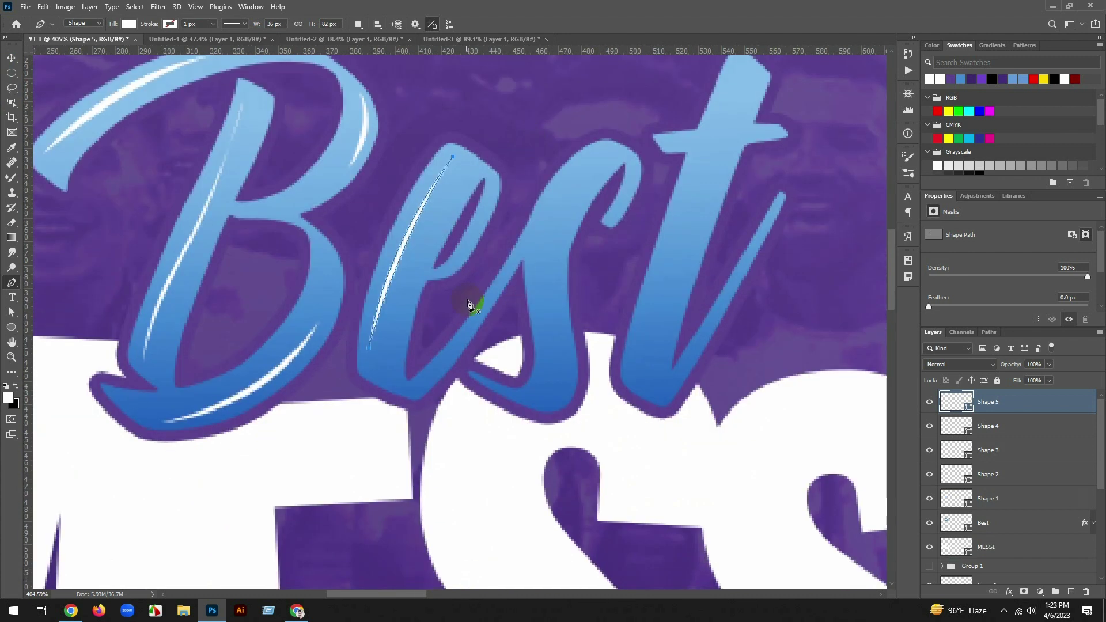
left_click(489, 175)
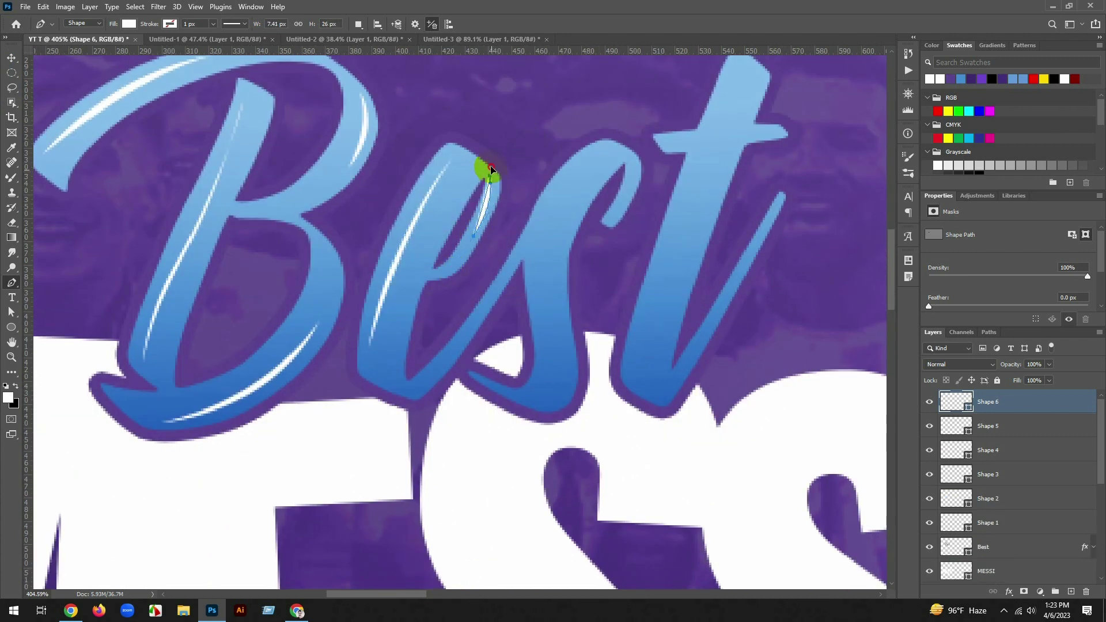
Draw white highlights on the upper curve and the lower bend of the s
left_click(623, 154)
mouse_move(550, 223)
left_mouse_down()
mouse_move(531, 300)
mouse_move(552, 226)
left_mouse_up()
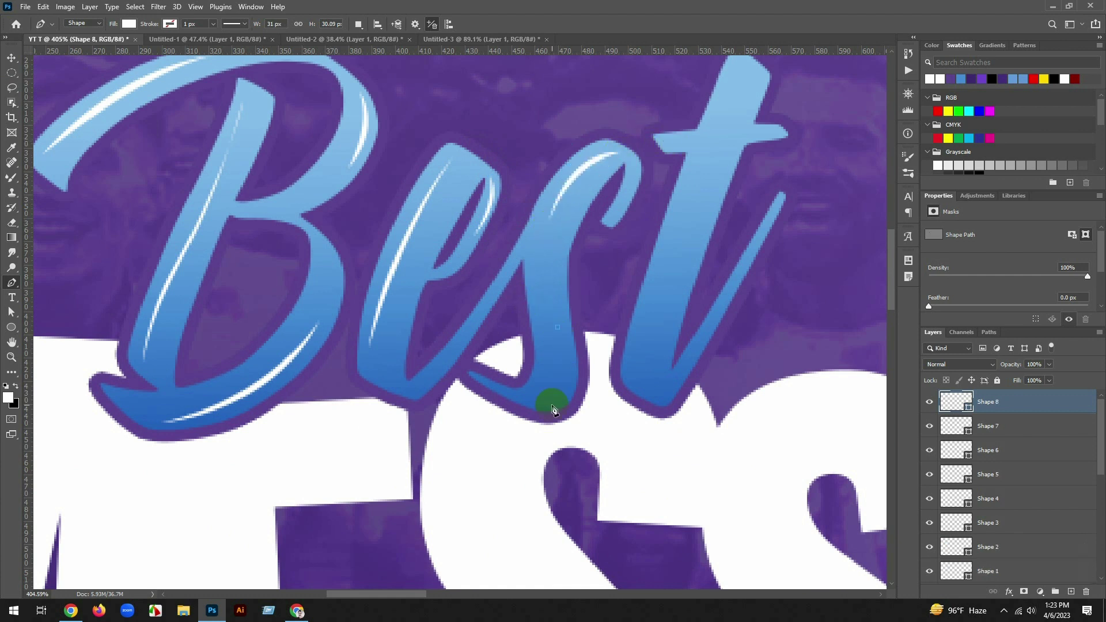
left_click_drag(484, 401, 485, 410)
key("Return")
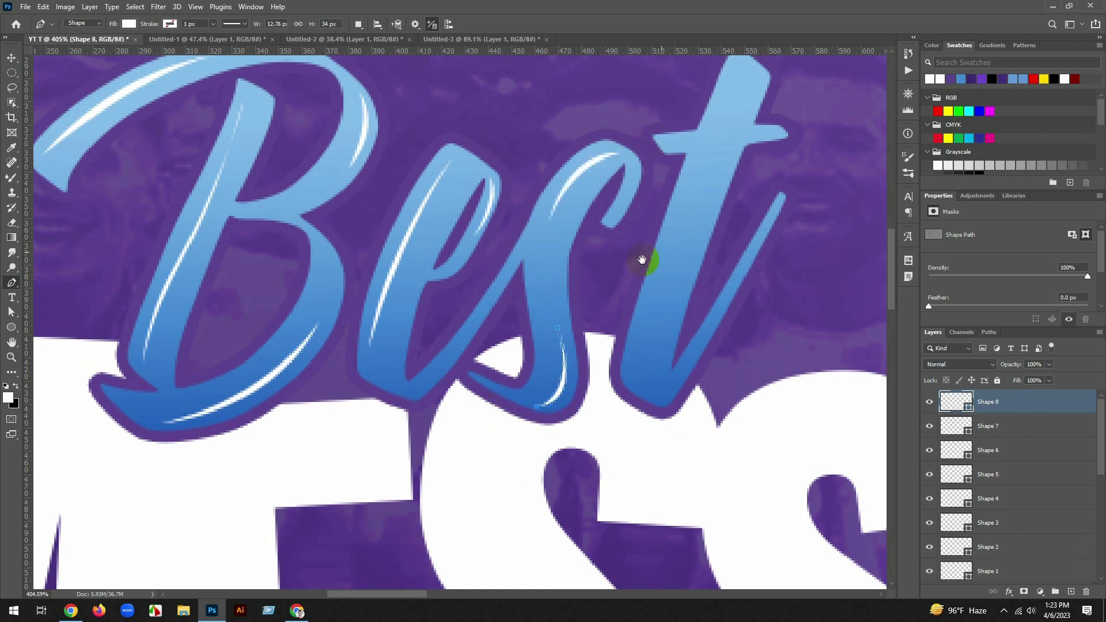
Draw a tapered white highlight along the full stem of the t
scroll(647, 257, "right", 3)
left_click(482, 378)
left_click_drag(561, 108, 563, 105)
left_click_drag(578, 79, 578, 65)
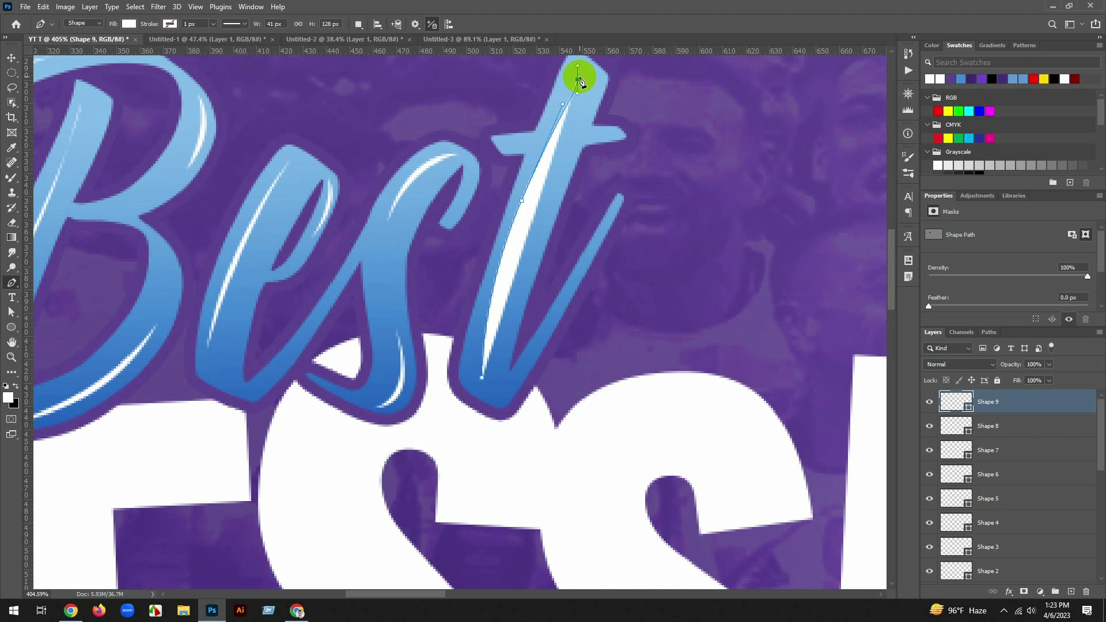
left_click_drag(480, 298, 479, 299)
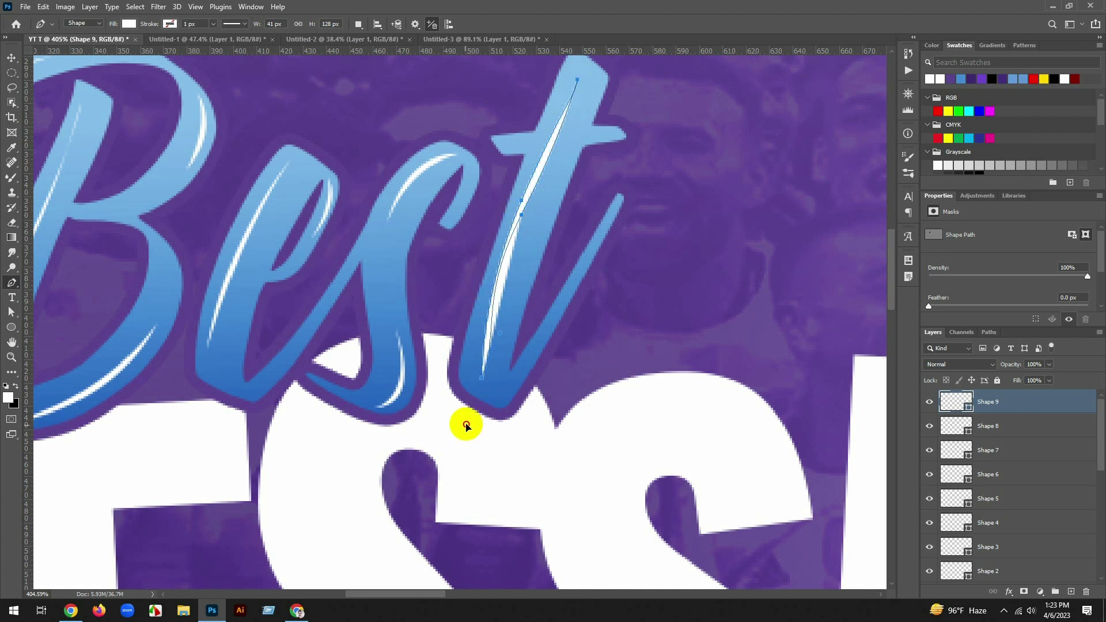
left_click_drag(466, 424, 467, 424)
Merge all the highlight shapes, from Shape 1 to Shape 9, into a single layer
key("v")
scroll(596, 248, "down", 8)
scroll(973, 461, "down", 1)
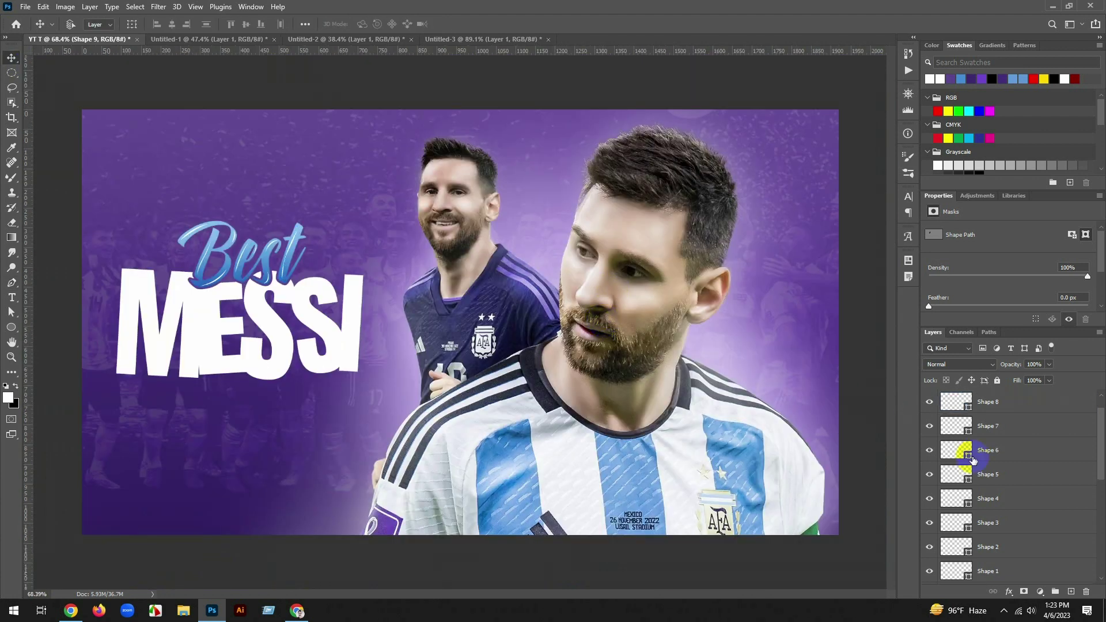
scroll(973, 461, "down", 2)
left_click(984, 528, "shift")
key("ctrl+e")
Duplicate the MESSI text shape and place the copy directly below the original
scroll(981, 440, "up", 3)
scroll(214, 330, "up", 3)
left_click_drag(215, 330, 319, 308)
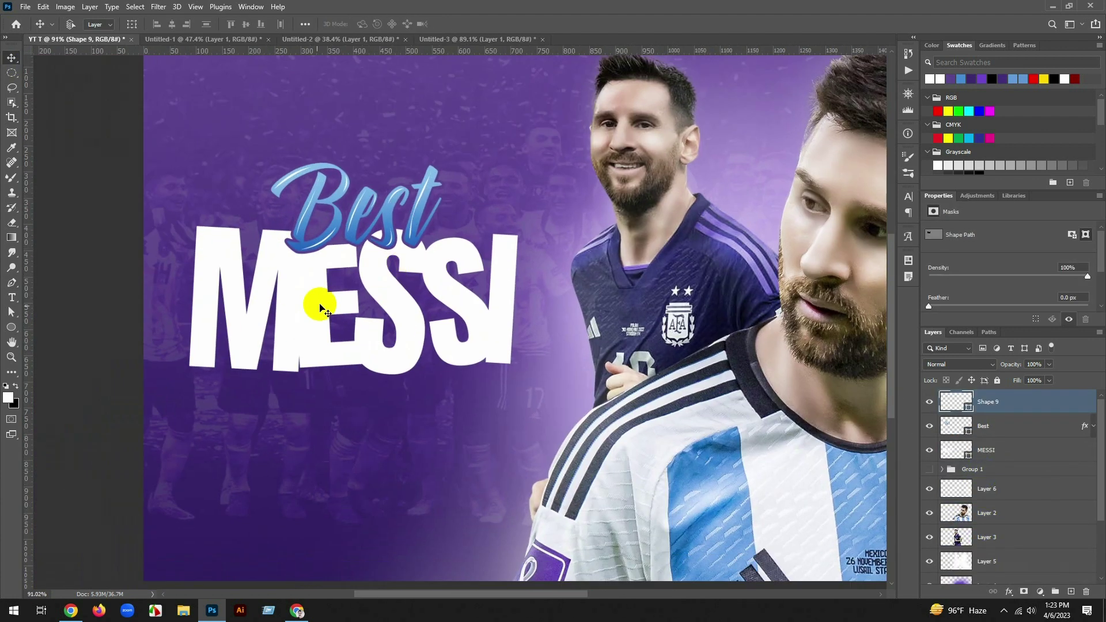
scroll(320, 307, "up", 2)
left_click(1001, 448)
left_click_drag(557, 329, 562, 513)
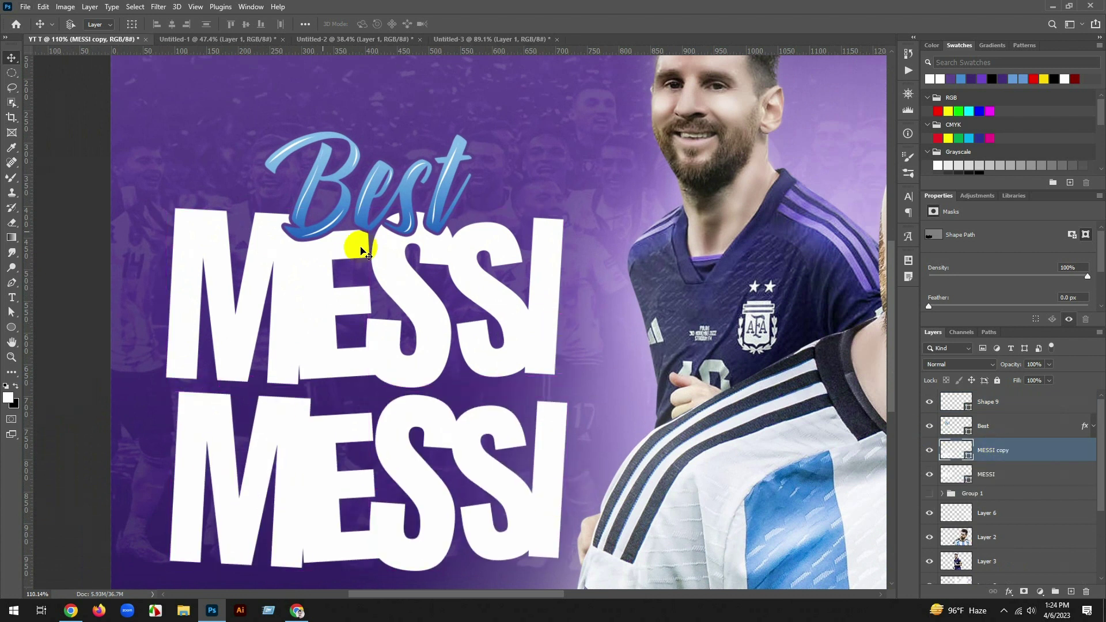
Give the MESSI copy a 3 px white outside stroke, set its fill to 0%, and place it slightly offset over the original
left_click(677, 205)
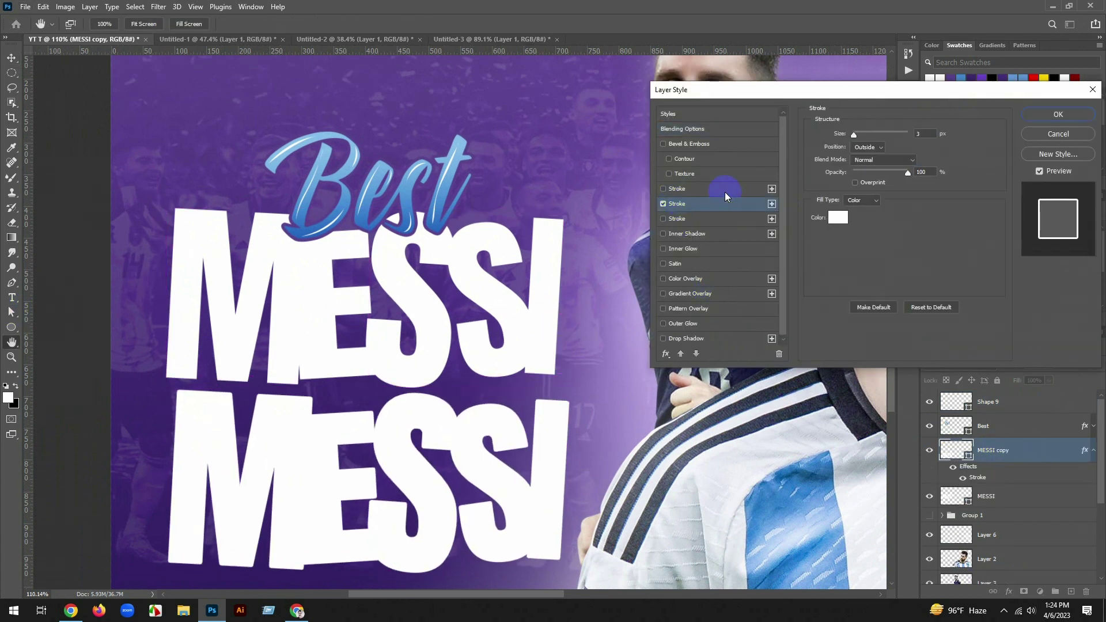
left_click(1058, 115)
key("v")
key("shift+0")
key("0")
left_click_drag(475, 423, 486, 289)
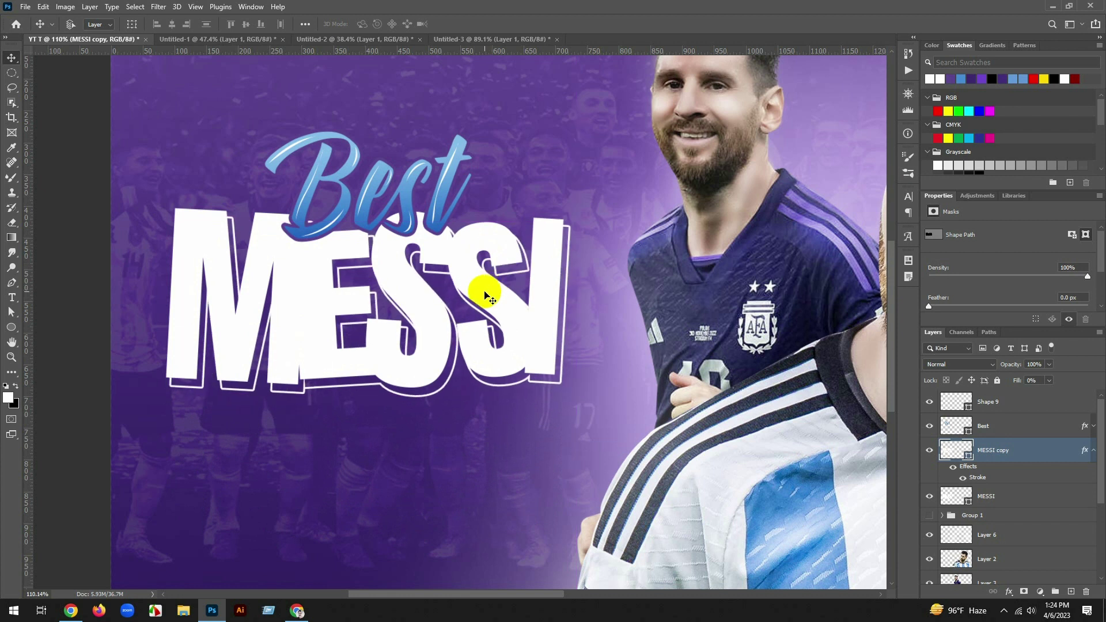
Set the MESSI copy outline to Soft Light blending with 39% opacity
left_click(964, 370)
left_click(946, 457)
key("5")
key("1")
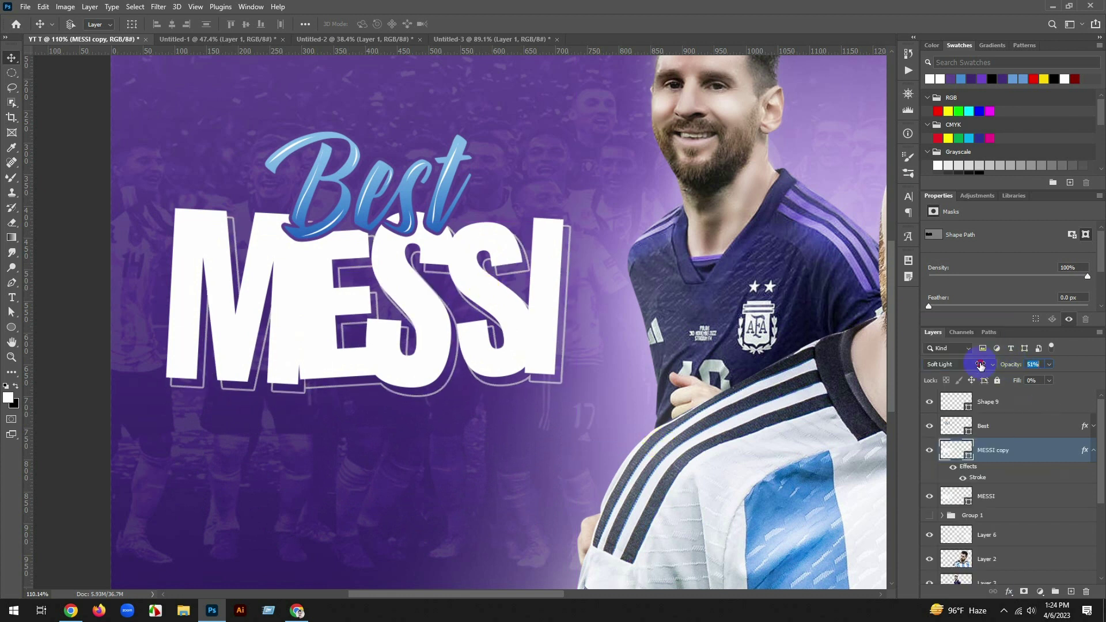
key("ctrl+0")
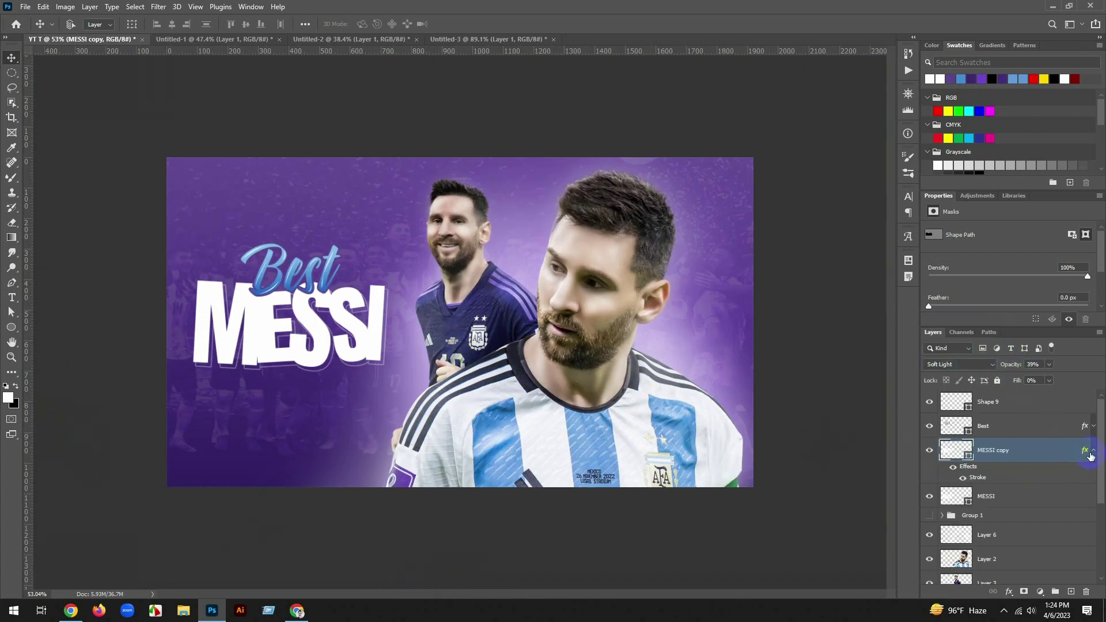
left_click(1093, 452)
Shift all the title layers, from MESSI to the merged highlights, slightly to the right together
left_click(1001, 476)
left_click(994, 403, "shift")
left_click_drag(309, 359, 314, 361)
scroll(287, 355, "up", 3)
Change the Best text's fill color to orange e55006
left_click(948, 432)
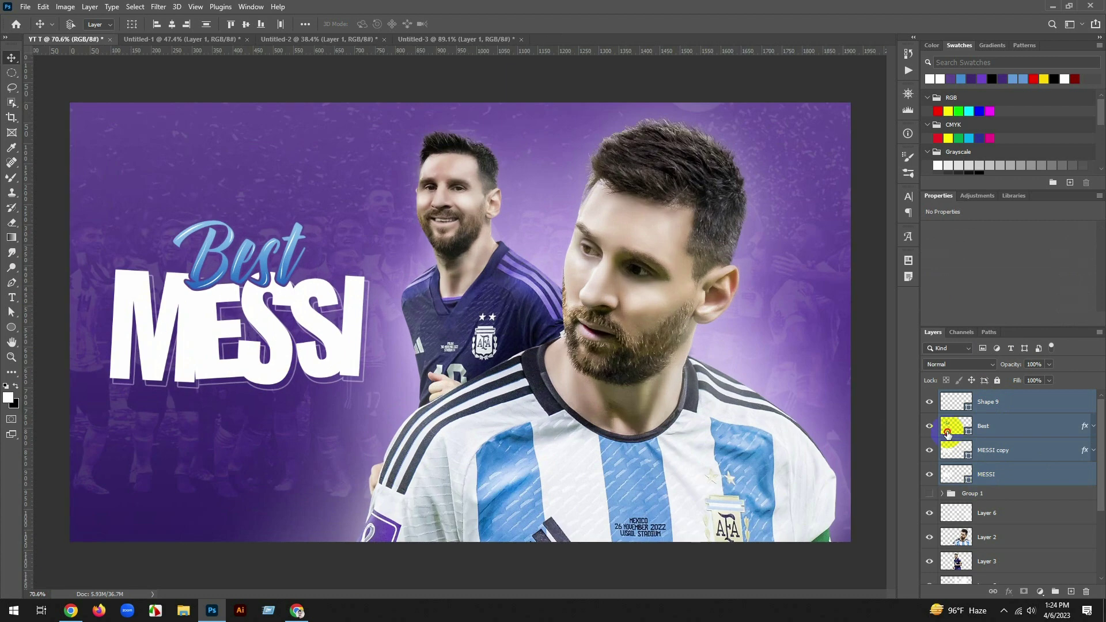
double_click(948, 433)
left_click(824, 139)
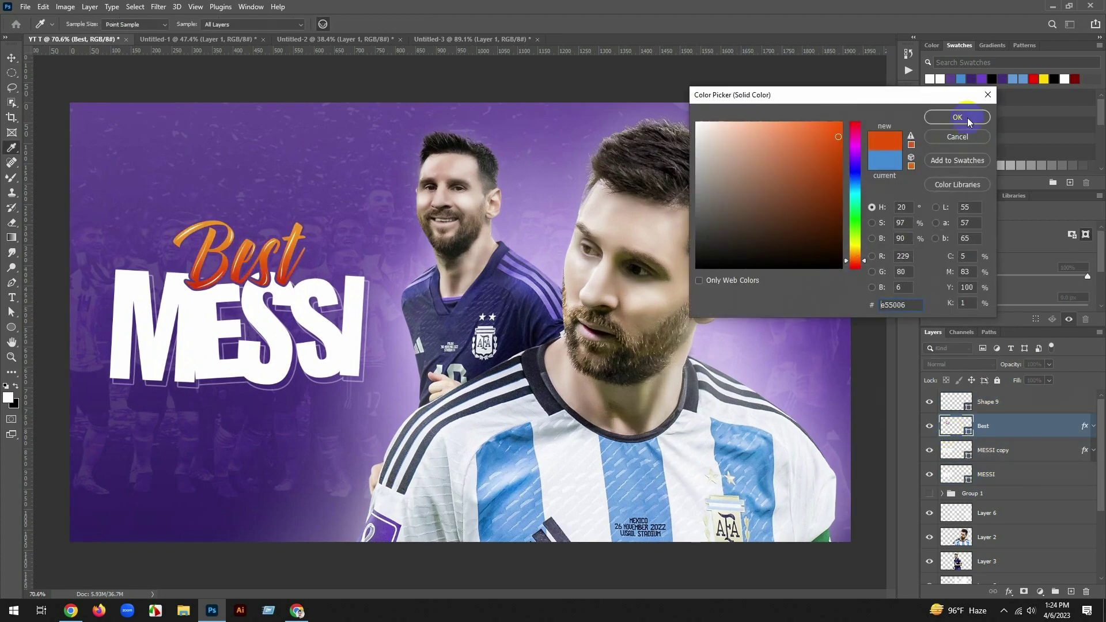
left_click(969, 121)
Check the effect of the MESSI copy outline and move its layer behind the MESSI layer
double_click(1035, 456)
left_click(1059, 135)
left_click(930, 450)
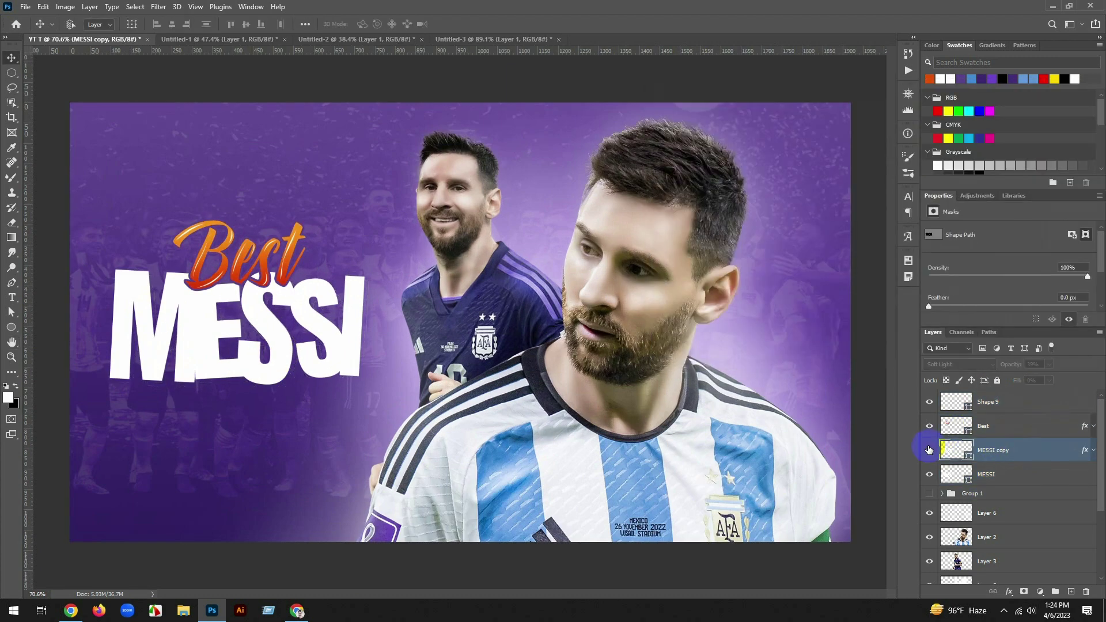
left_click(930, 450)
left_click_drag(956, 450, 970, 478)
Add a linear gradient overlay to the MESSI text in Normal blend mode at 36% opacity
left_click(1017, 450)
double_click(1037, 449)
left_click(704, 298)
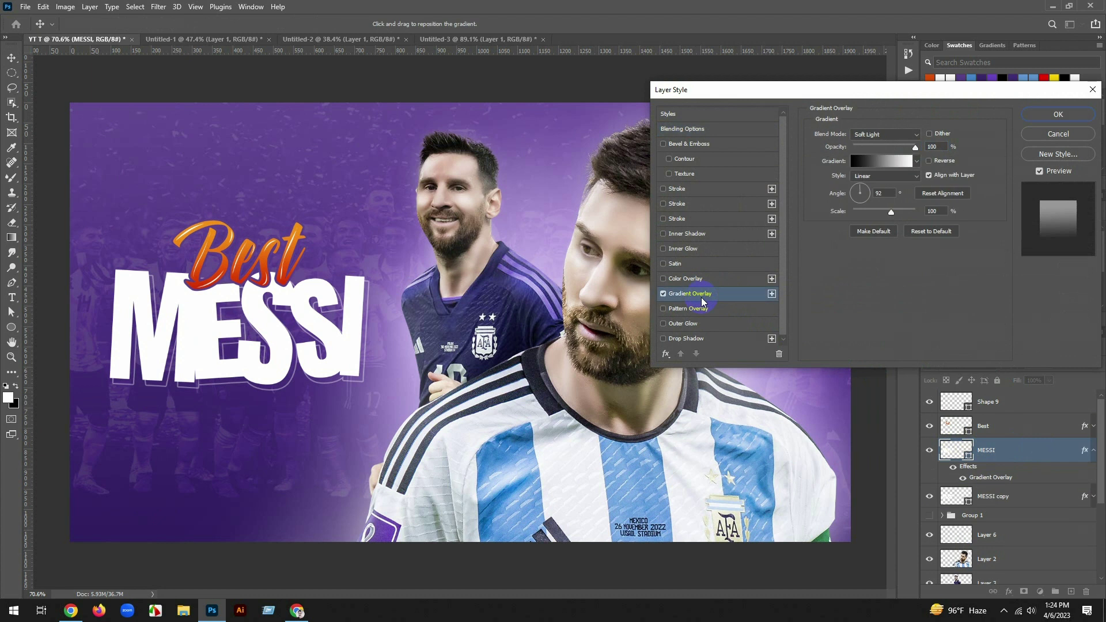
left_click(901, 137)
left_click(887, 150)
left_click_drag(915, 147, 876, 155)
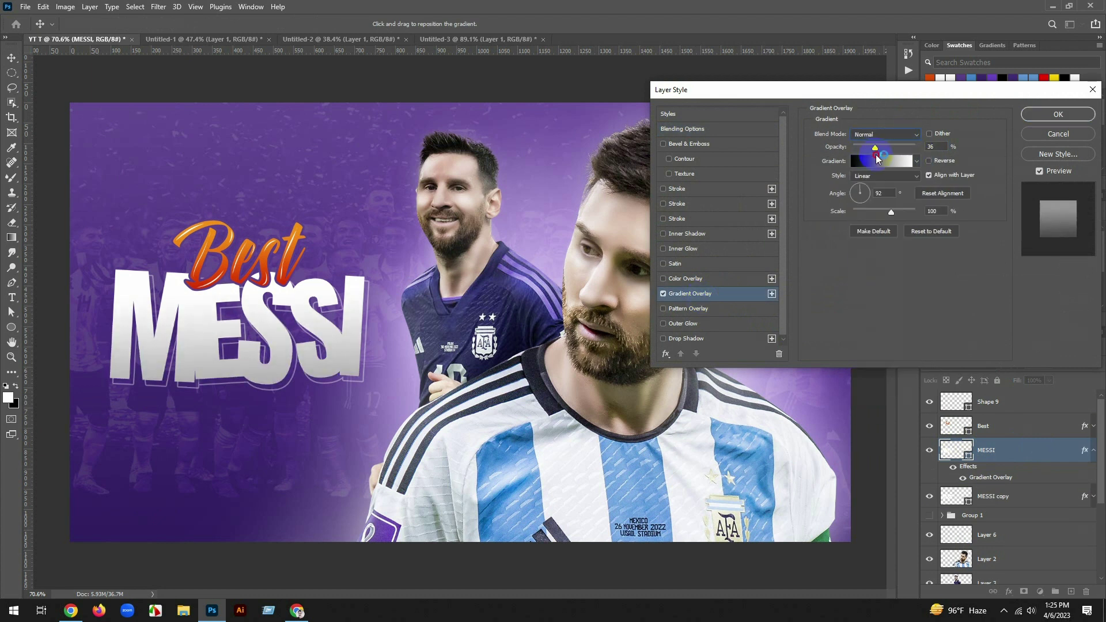
Change the gradient's black stop to dark purple sampled from the background and apply the layer style
left_click(870, 166)
double_click(714, 344)
left_click(208, 548)
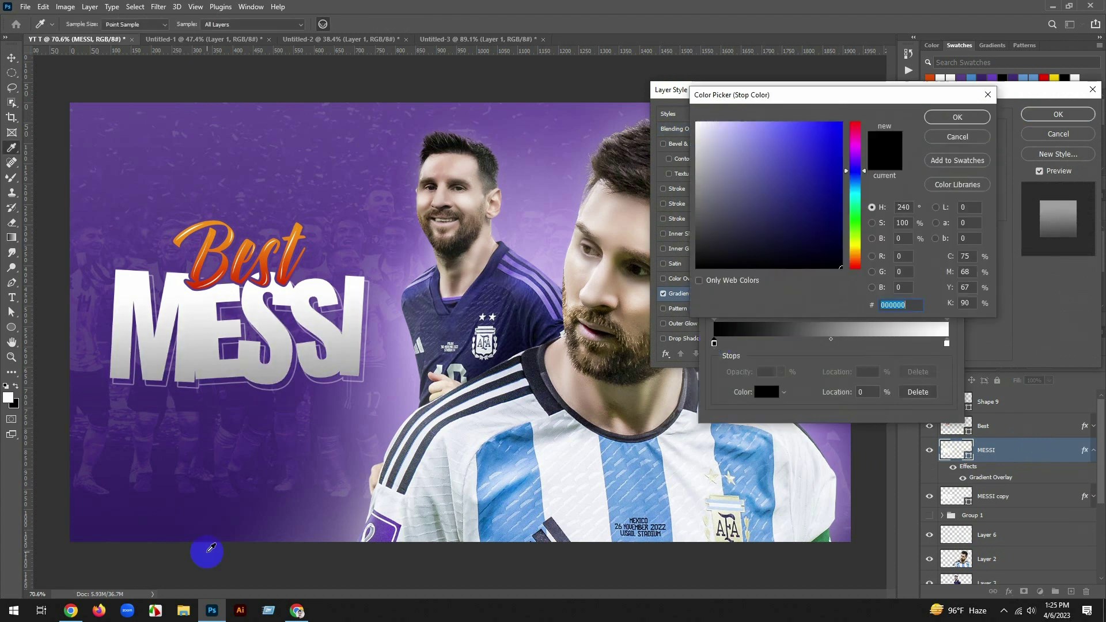
left_click(968, 114)
left_click(934, 159)
left_click(1058, 114)
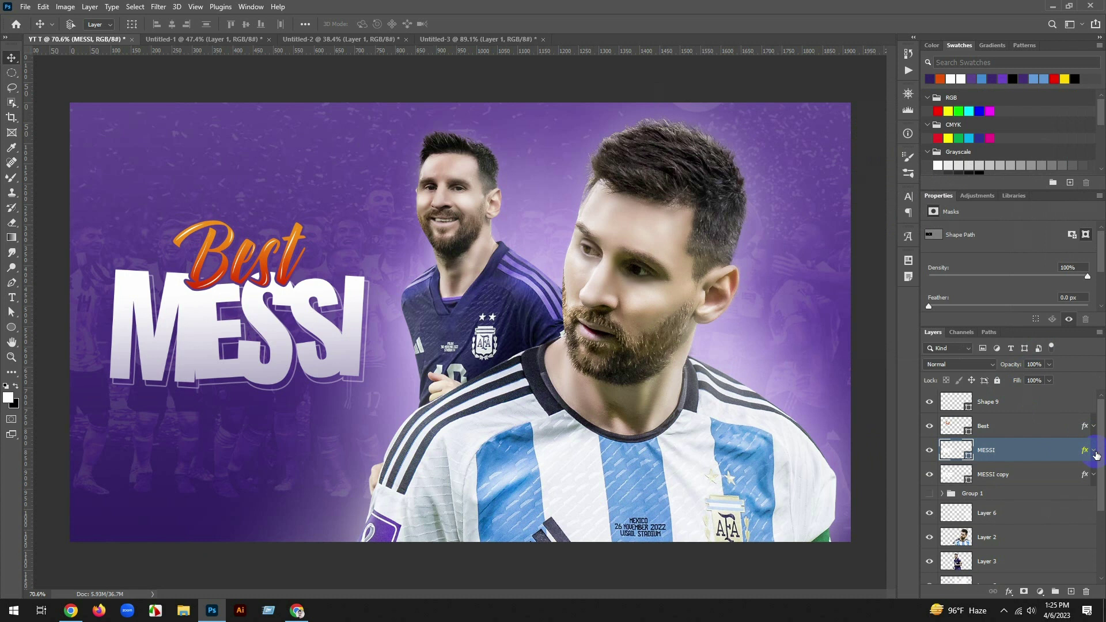
Enlarge the complete Best MESSI title slightly, including its highlights and outline copy
scroll(543, 321, "down", 2)
left_click(1023, 401)
left_click(1012, 474, "shift")
left_click_drag(446, 321, 447, 324)
key("ctrl+t")
left_click_drag(385, 306, 395, 307)
key("Return")
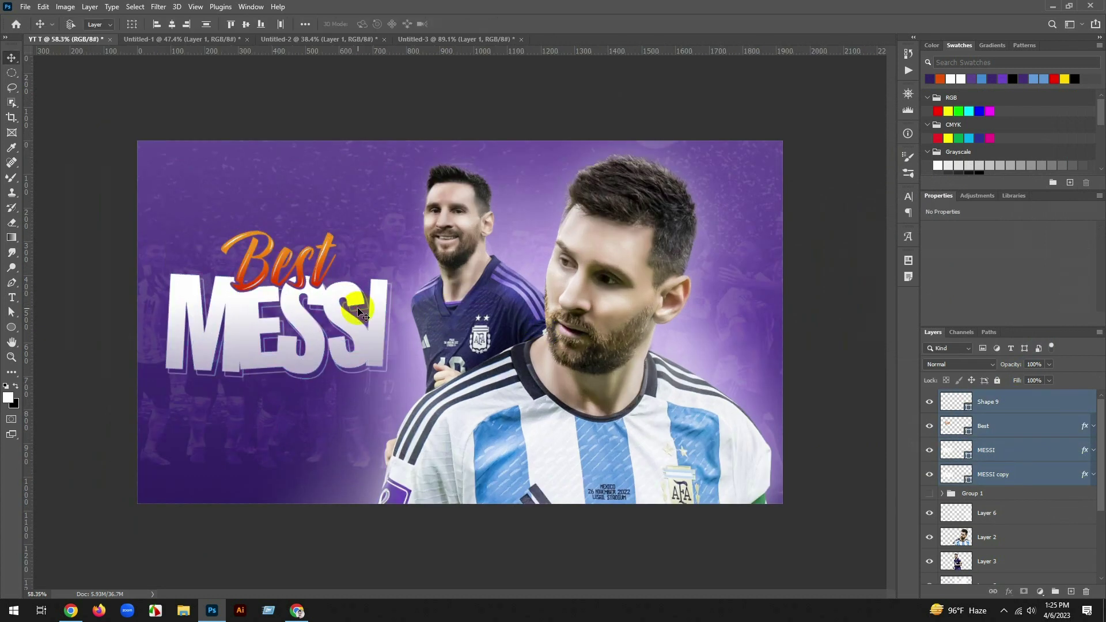
Switch to the Chrome browser and search Google Images for "ink splash" in a new tab
left_click(292, 612)
left_click(963, 10)
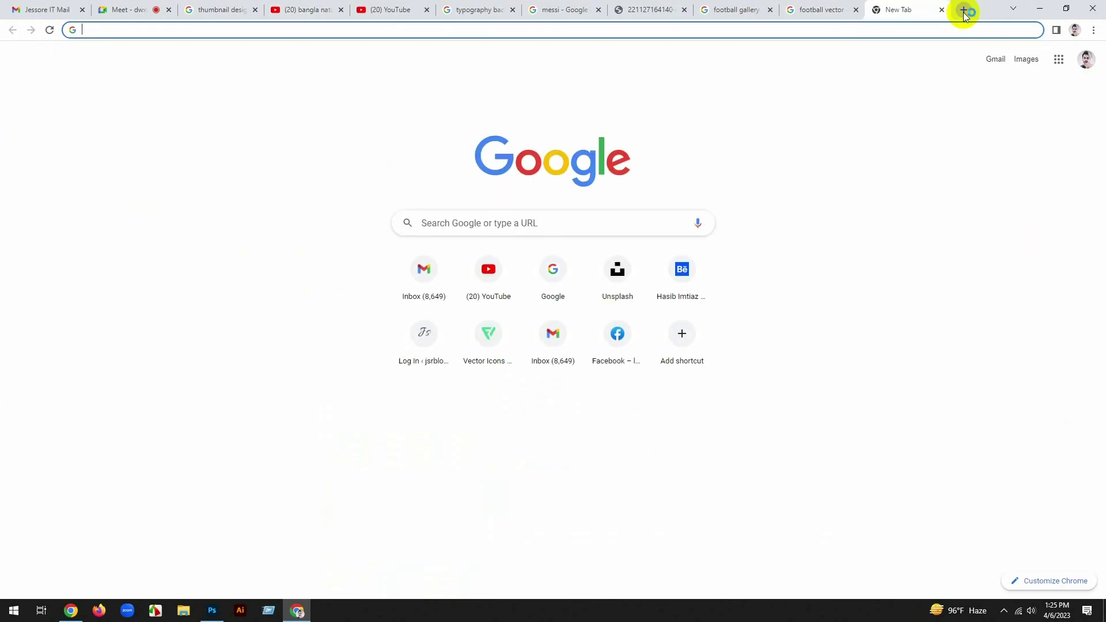
type("water")
key("BackSpace")
key("BackSpace")
key("BackSpace")
key("BackSpace")
key("BackSpace")
key("BackSpace")
type("ink splash")
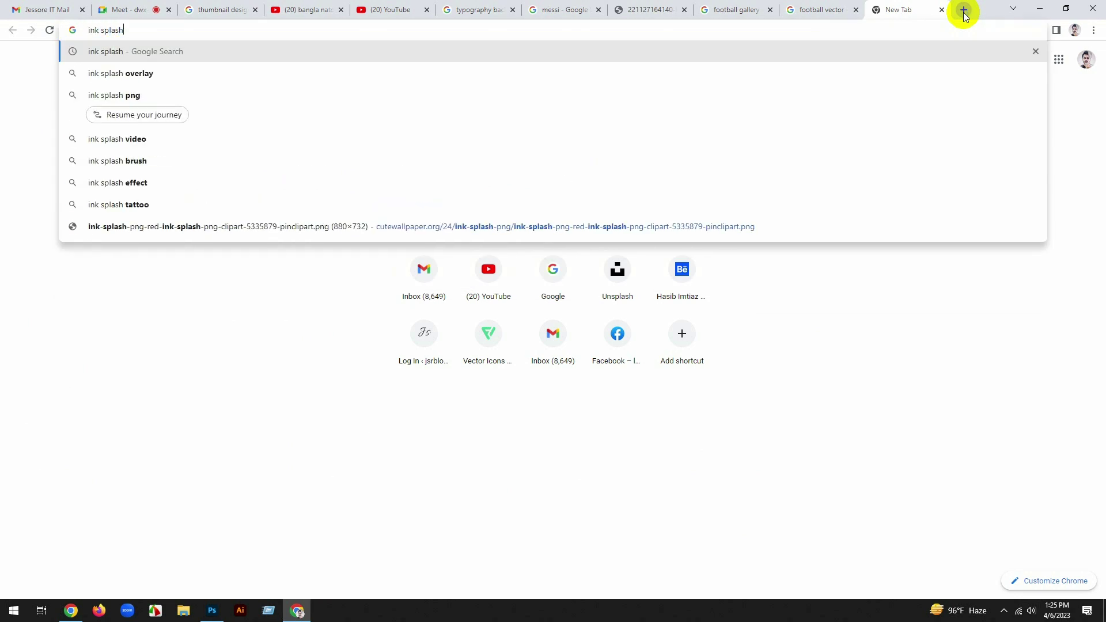
key("Return")
left_click(195, 106)
Find a long black brush-stroke splash in the image results and copy its image
scroll(655, 279, "down", 10)
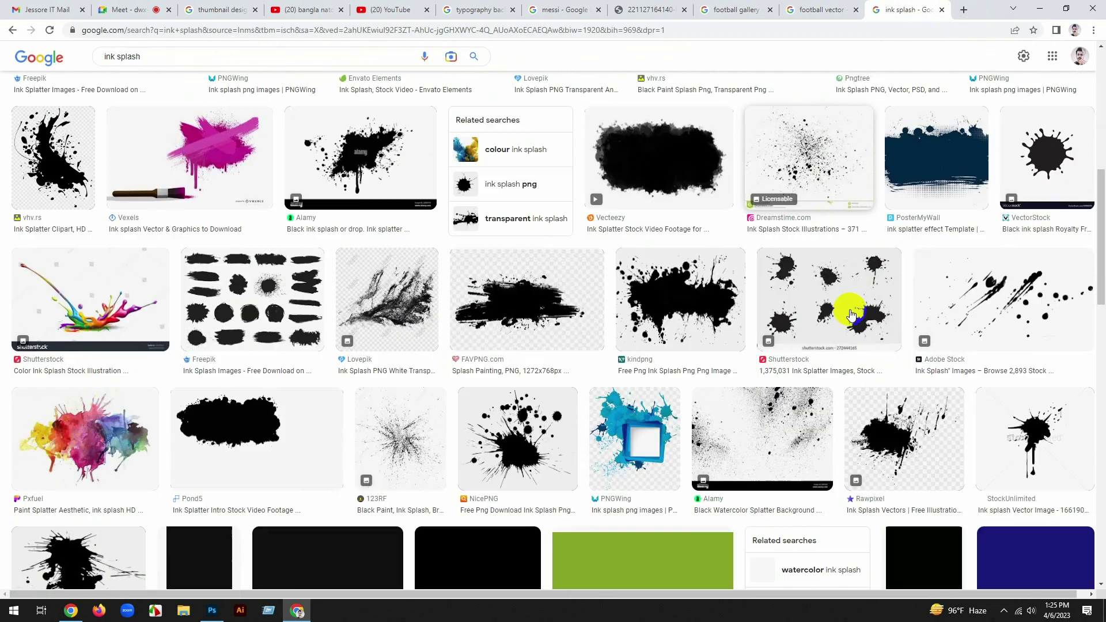
scroll(406, 286, "down", 15)
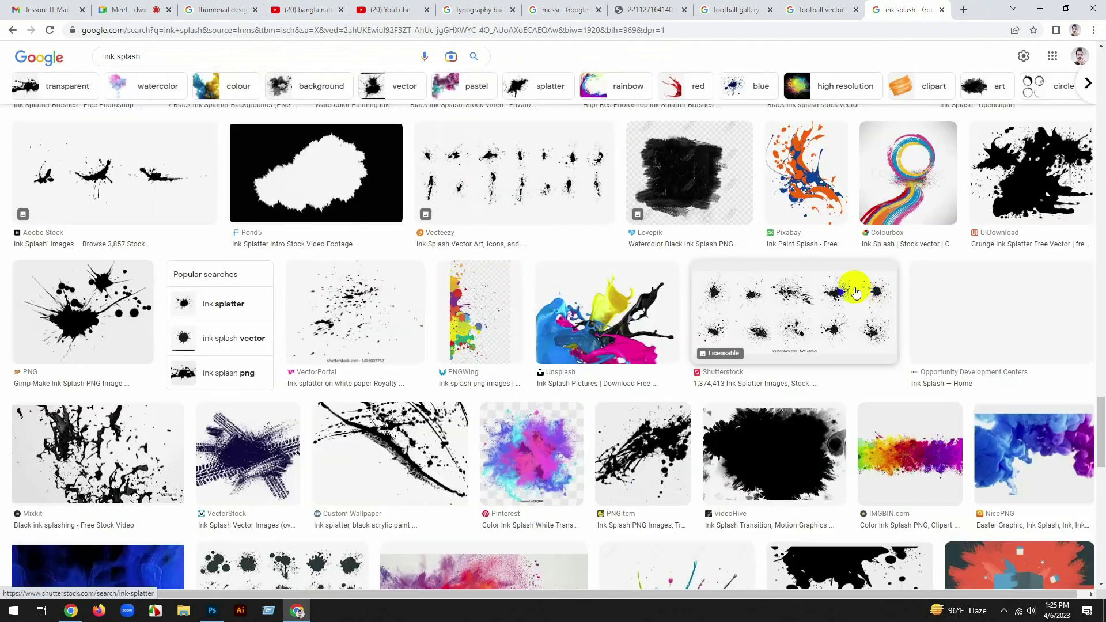
scroll(855, 293, "down", 10)
left_click(766, 283)
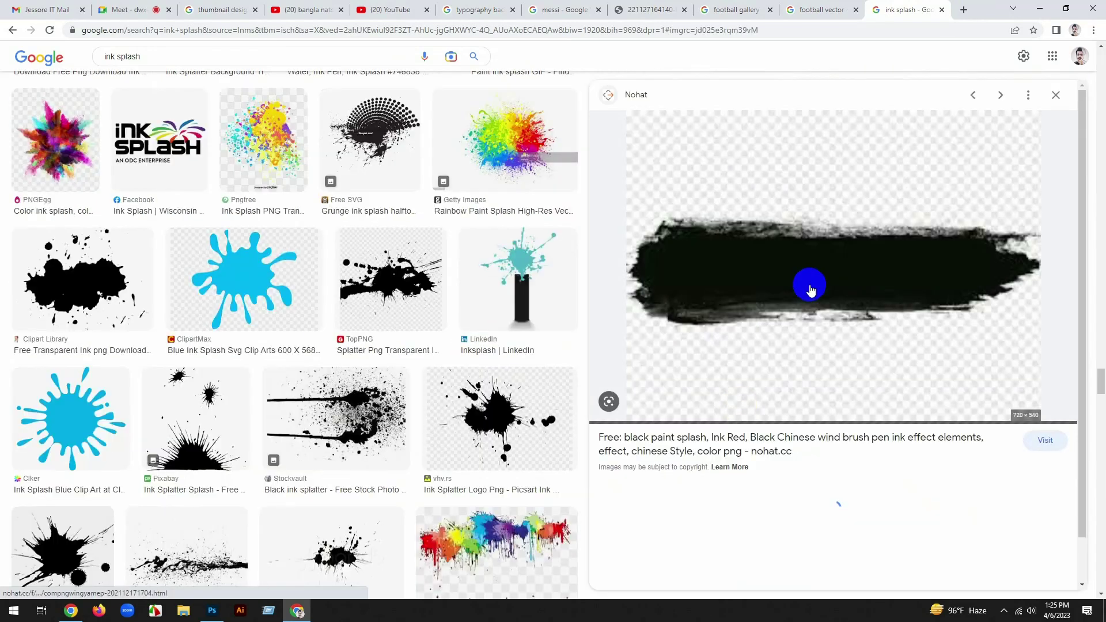
right_click(830, 289)
left_click(870, 410)
Switch to Photoshop, create a 720 x 540 px document and paste the copied splash image into it
left_click(212, 610)
left_click(25, 7)
left_click(33, 20)
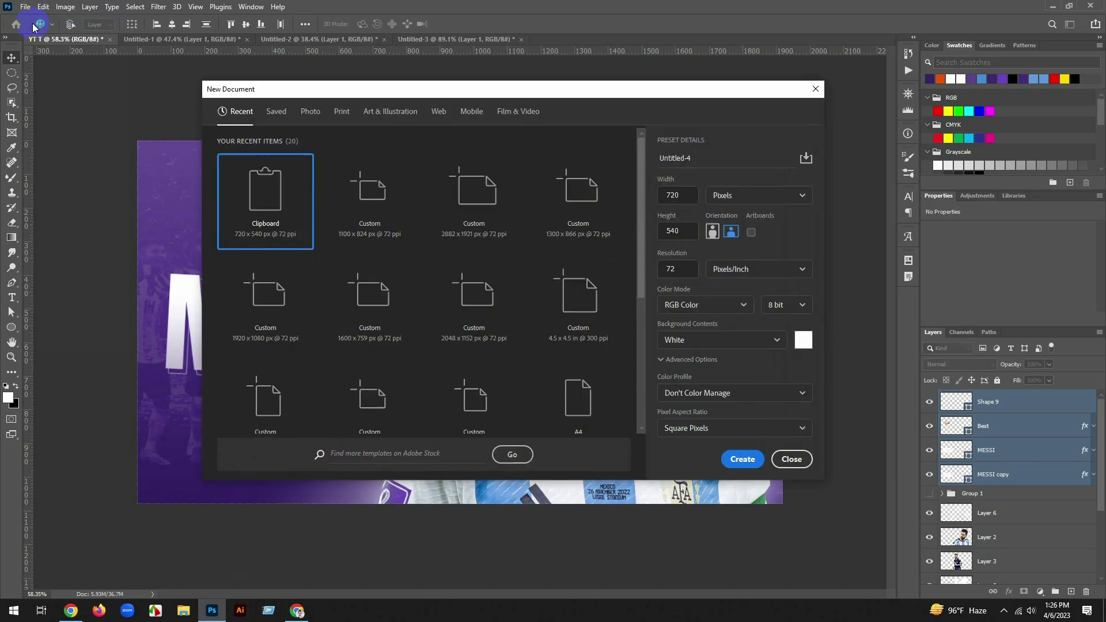
key("Return")
key("ctrl+v")
Try to select the black splash with the Magic Wand tool
right_click(13, 103)
left_click(44, 125)
left_click(392, 319)
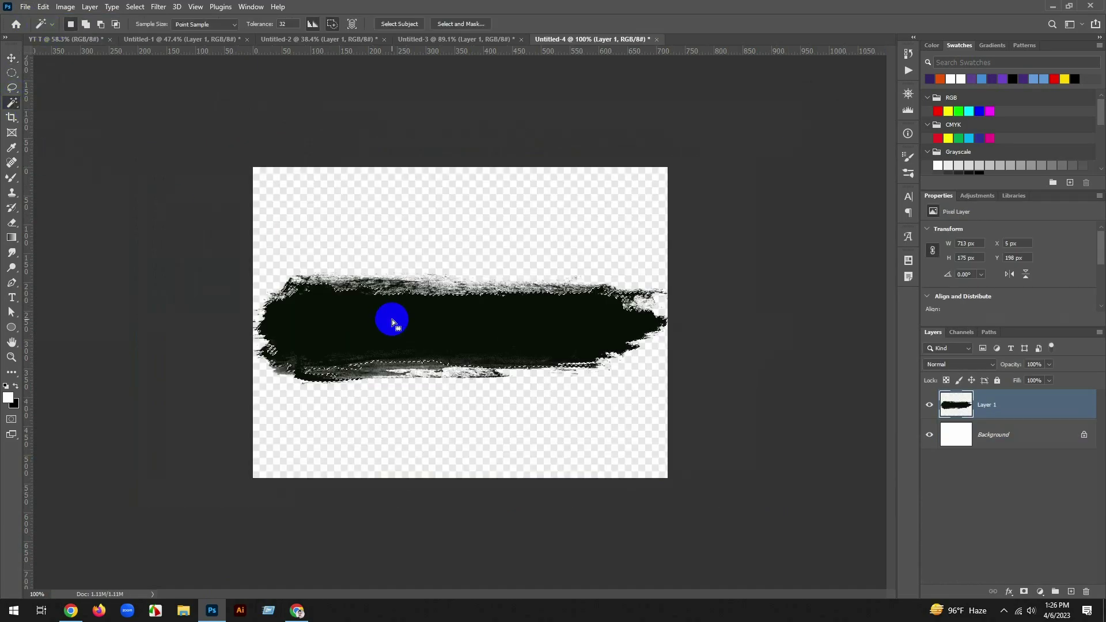
scroll(409, 279, "up", 5)
scroll(452, 305, "down", 4)
Select the black splash with Color Range, sampling its dark center, and copy the selection
left_click(135, 6)
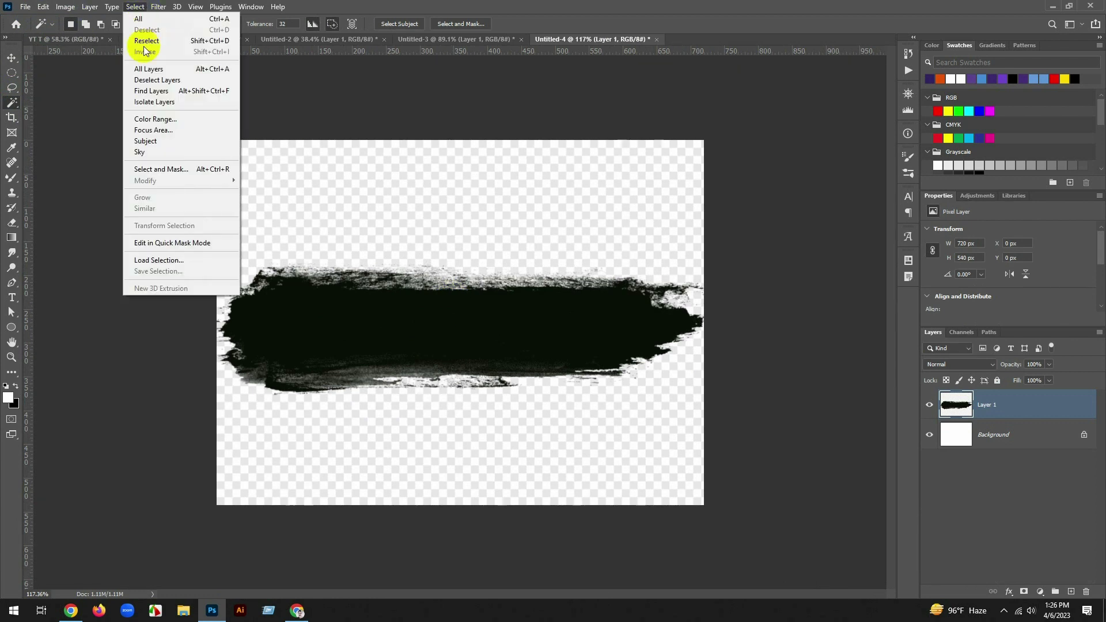
left_click(164, 116)
left_click(408, 293)
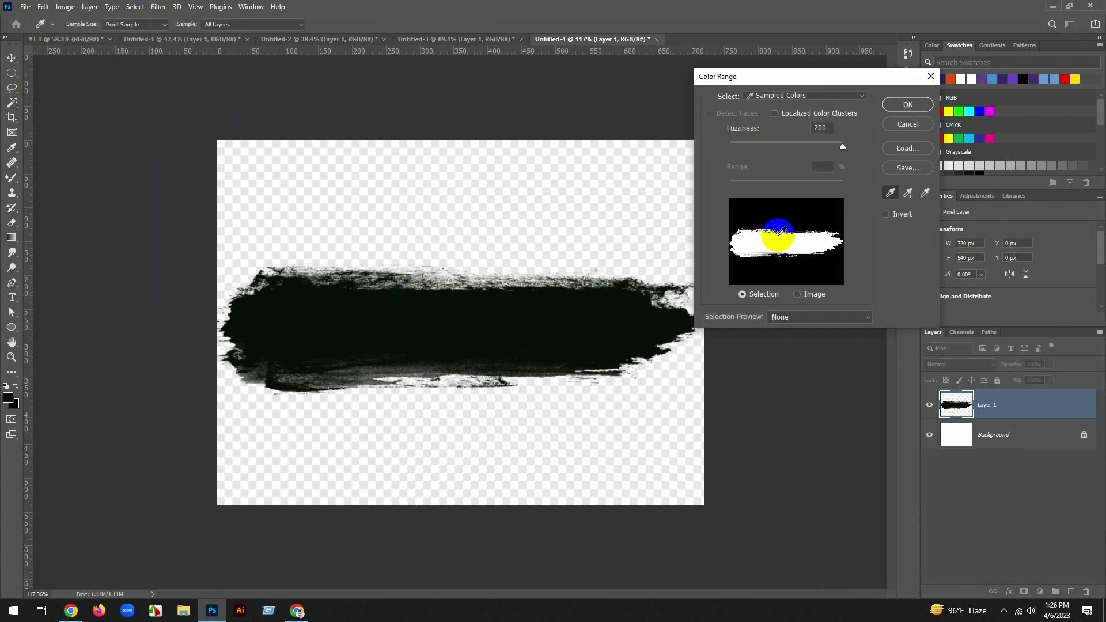
left_click(908, 105)
key("ctrl+c")
Paste the splash into the YT T thumbnail and try to restore the white fill of the MESSI text
left_click(77, 39)
key("ctrl+v")
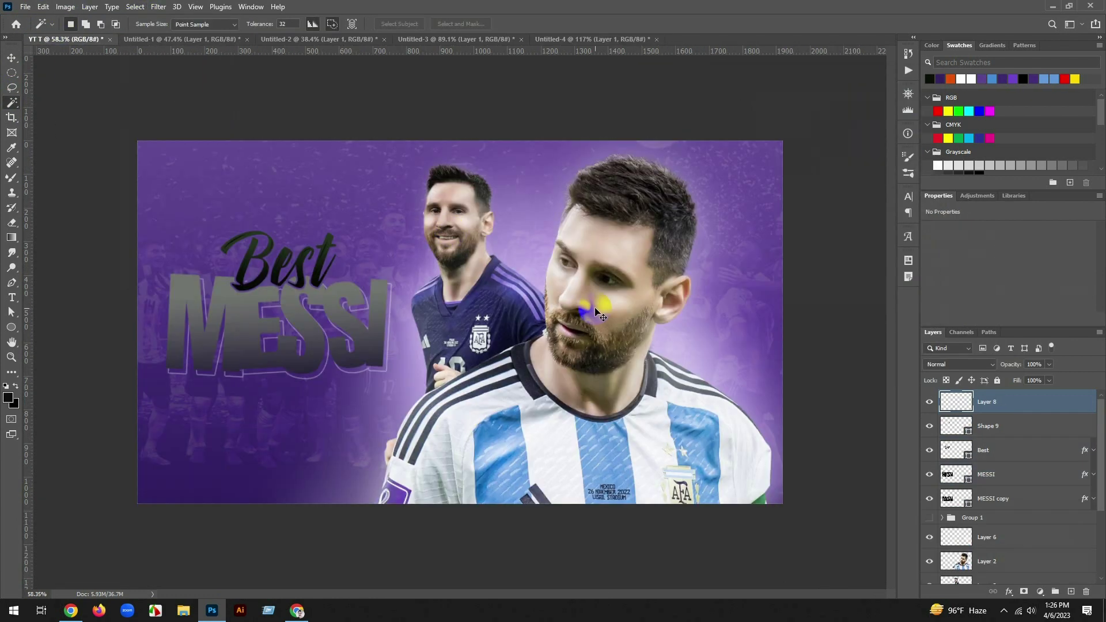
left_click(929, 450)
left_click(930, 450)
double_click(955, 474)
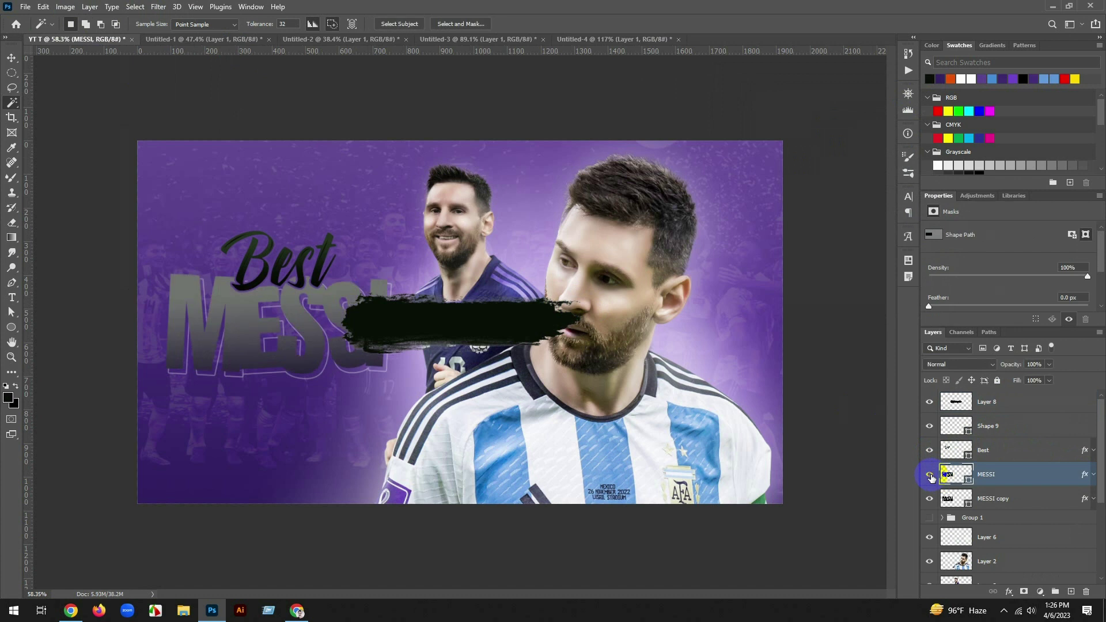
left_click_drag(760, 215, 640, 146)
left_click_drag(716, 394, 669, 132)
left_click(945, 117)
Revert the document history to before the title's fill color changes and group the title layers
left_click(909, 53)
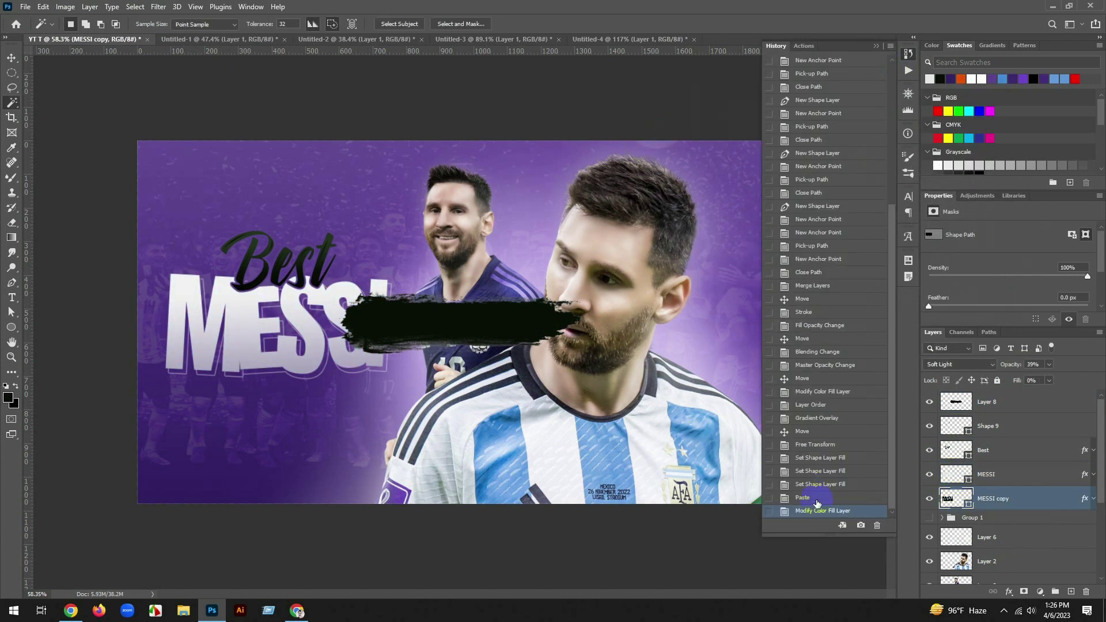
left_click(821, 457)
left_click(815, 444)
key("ctrl+g")
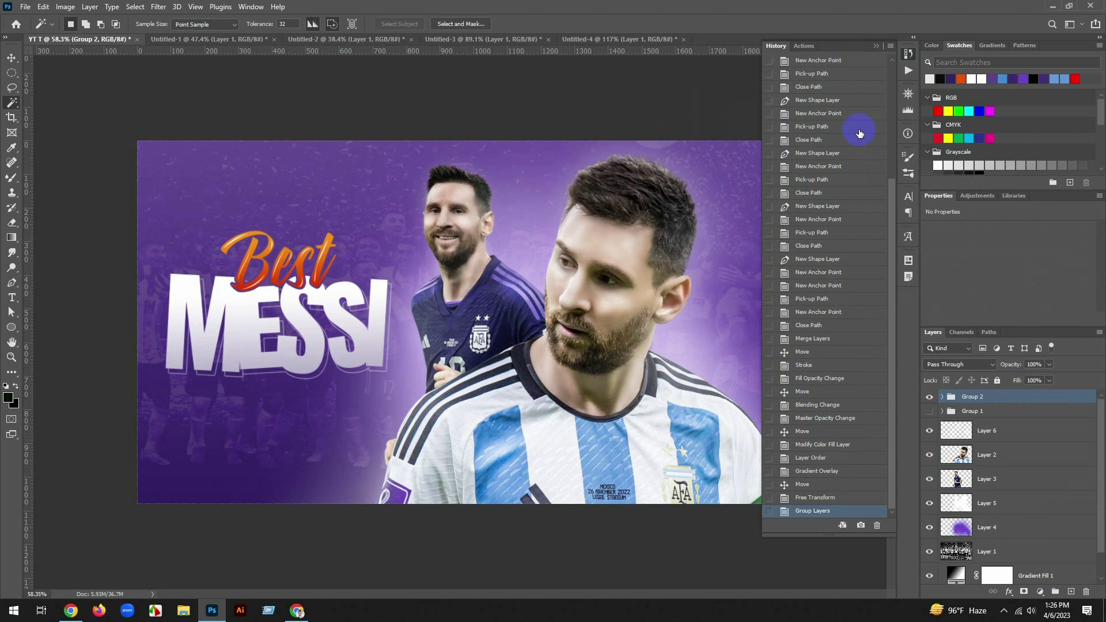
Copy the selected splash from the Untitled-4 document again and paste it into the YT T thumbnail
left_click(876, 47)
left_click(11, 58)
left_click(620, 39)
key("ctrl+c")
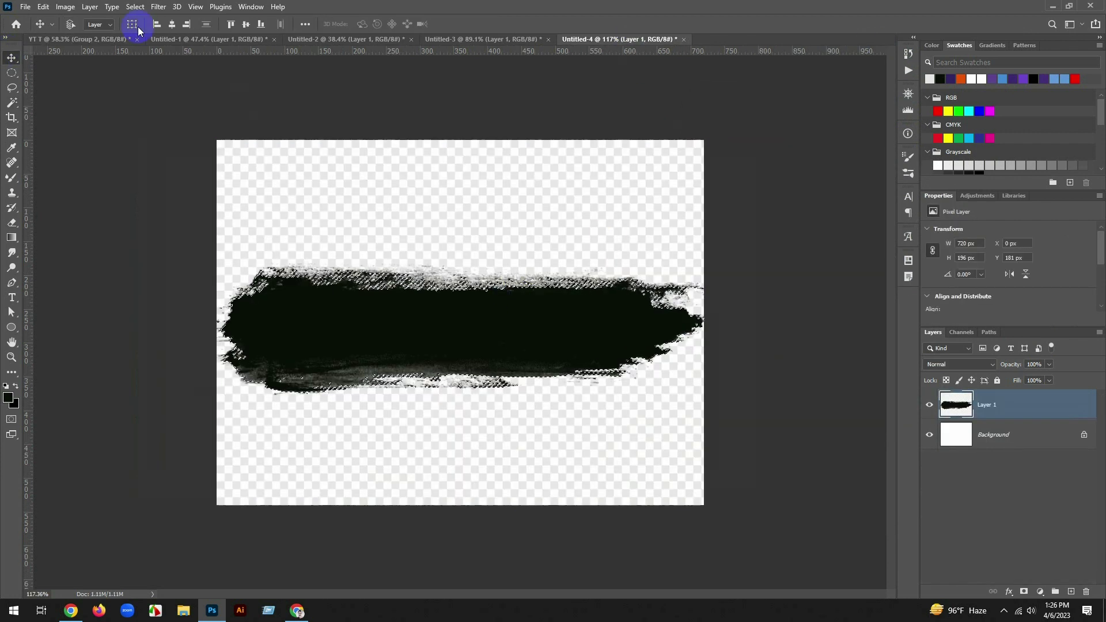
left_click(109, 39)
key("ctrl+v")
Try to place the splash layer behind the title group and undo the change
left_click_drag(990, 401, 987, 423)
left_click_drag(461, 323, 268, 323)
key("ctrl+z")
key("ctrl+z")
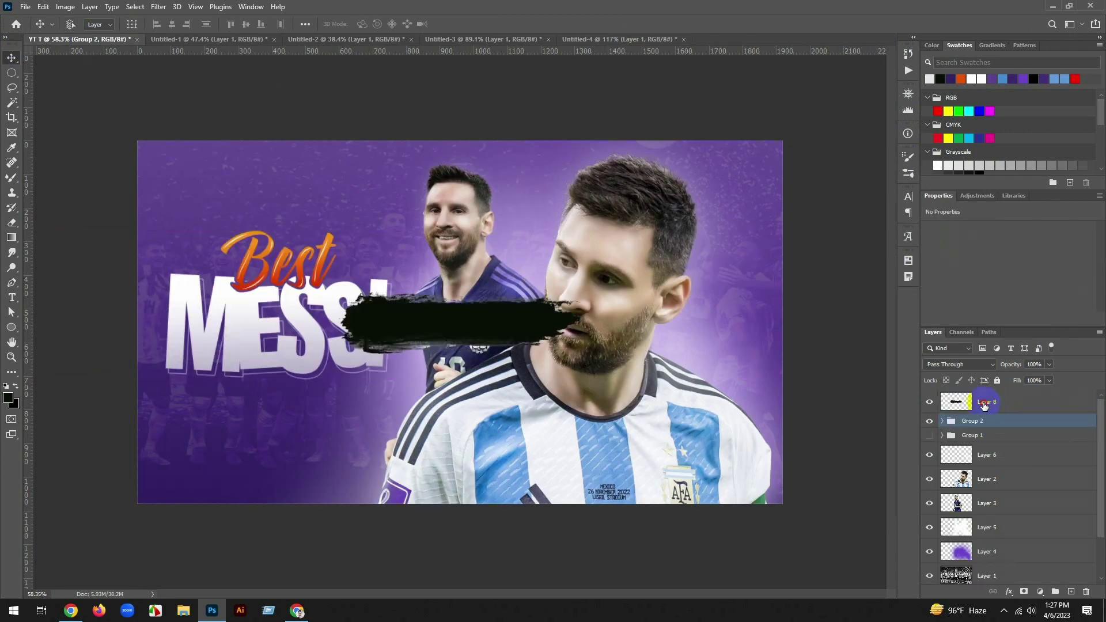
Scale and tilt the splash behind the MESSI title and place its layer directly below Layer 4
left_click_drag(986, 403, 987, 447)
left_click_drag(594, 399, 401, 401)
key("ctrl+t")
left_click_drag(268, 355, 269, 387)
left_click_drag(530, 371, 534, 340)
left_click_drag(434, 329, 461, 304)
left_click(521, 347)
left_click_drag(996, 436, 996, 561)
left_click_drag(570, 346, 583, 365)
Add a color overlay to the splash layer using orange sampled from the Best text
double_click(1032, 553)
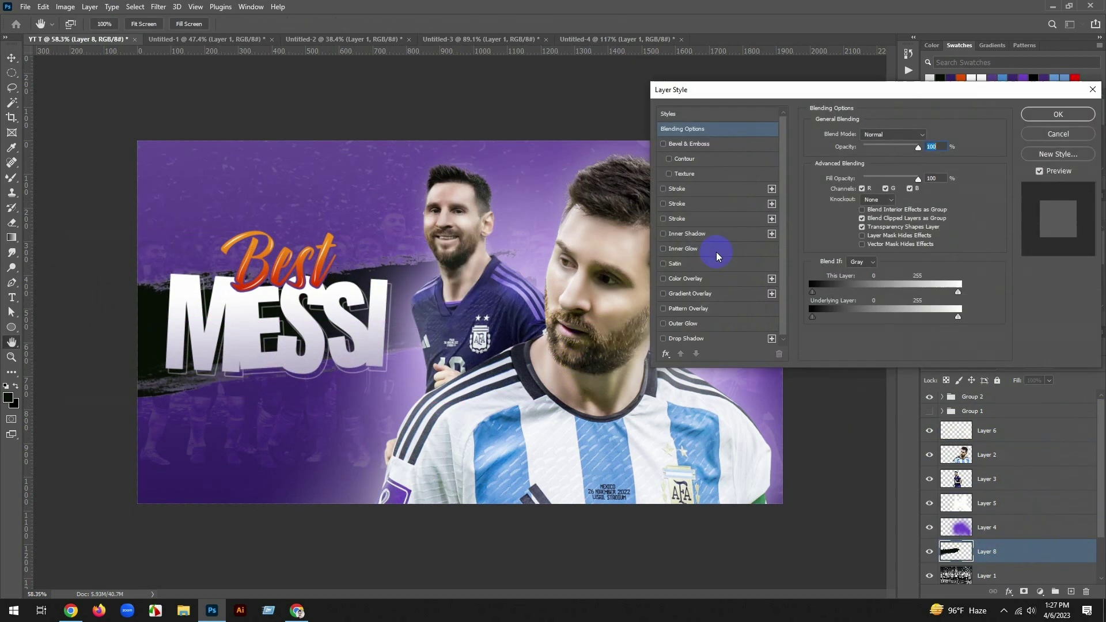
left_click(700, 278)
left_click(930, 140)
left_click(530, 297)
left_click(302, 496)
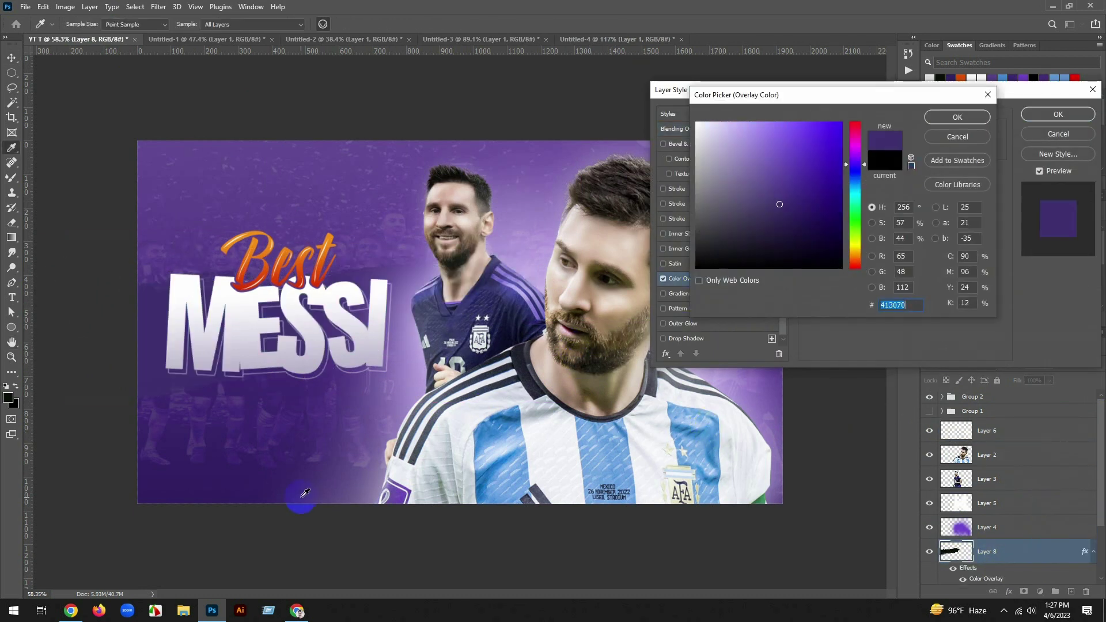
left_click(328, 248)
left_click(322, 279)
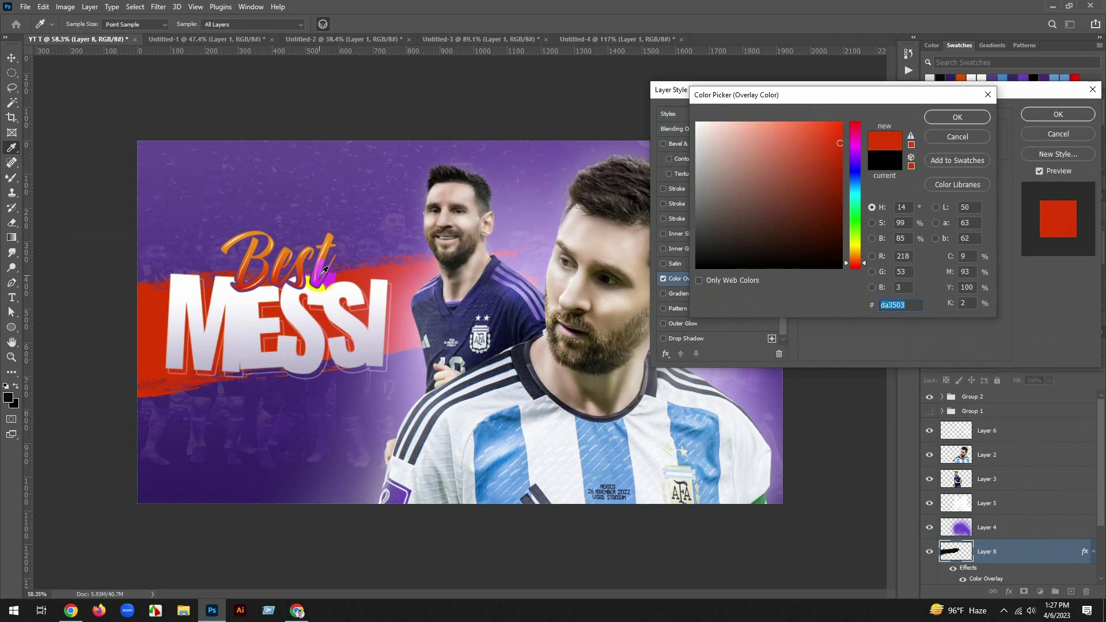
left_click(329, 248)
left_click(958, 118)
left_click(1070, 117)
Rotate the orange splash to about 179 degrees and enlarge it to about 161% so it spans the canvas
key("ctrl+t")
left_click_drag(466, 438, 180, 221)
left_click_drag(538, 341, 810, 332)
left_click_drag(810, 180, 808, 171)
left_click_drag(650, 416, 647, 402)
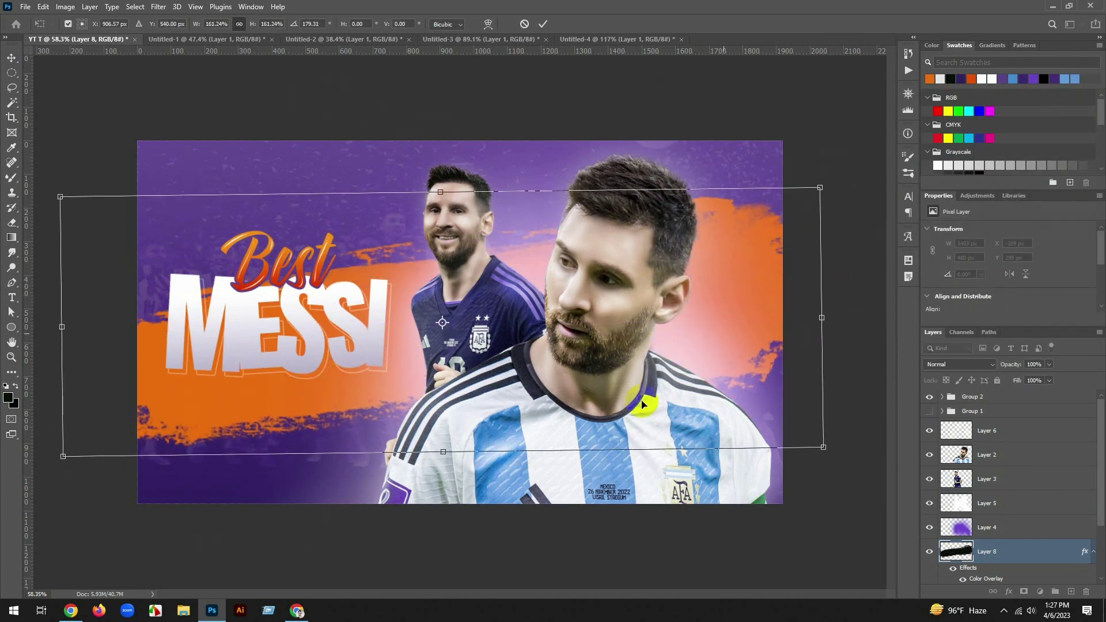
Shrink and tilt the splash to about 1260 x 492 px and position it behind the Best MESSI title
left_click_drag(442, 456, 446, 424)
left_click_drag(449, 373, 485, 349)
left_click_drag(865, 296, 571, 345)
left_click_drag(519, 306, 531, 326)
left_click_drag(641, 318, 644, 339)
left_click_drag(347, 399, 309, 400)
left_click_drag(310, 355, 309, 373)
left_click_drag(638, 464, 654, 425)
left_click_drag(499, 385, 486, 385)
double_click(485, 389)
Try the splash layer higher in the stack, undo that, and lower its opacity to 71%
scroll(485, 389, "down", 4)
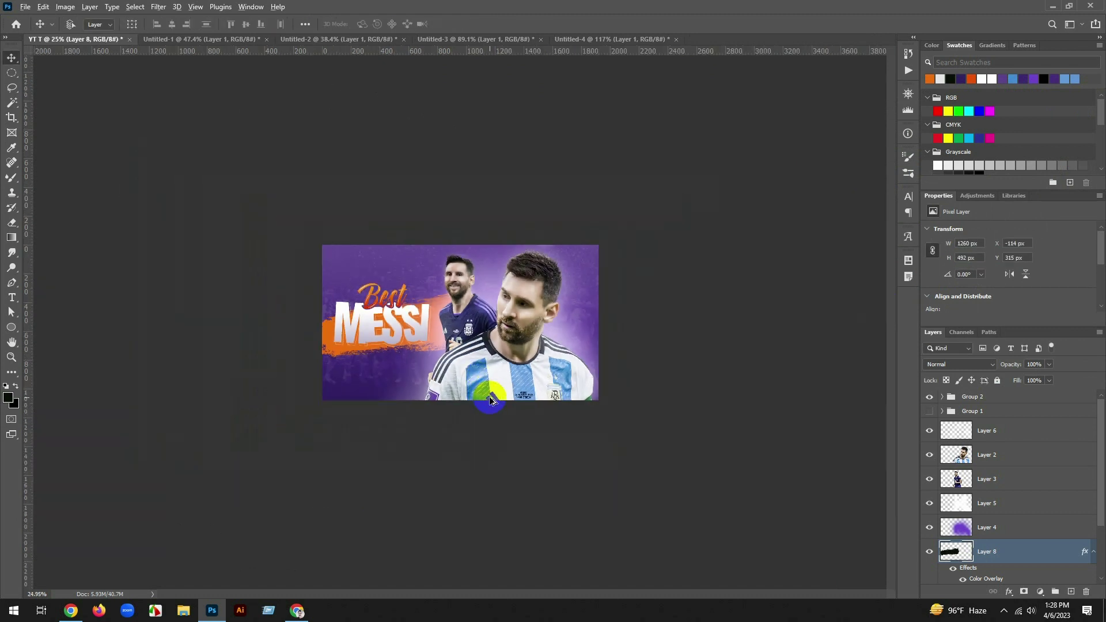
scroll(485, 389, "up", 3)
left_click_drag(1008, 551, 1009, 491)
key("ctrl+z")
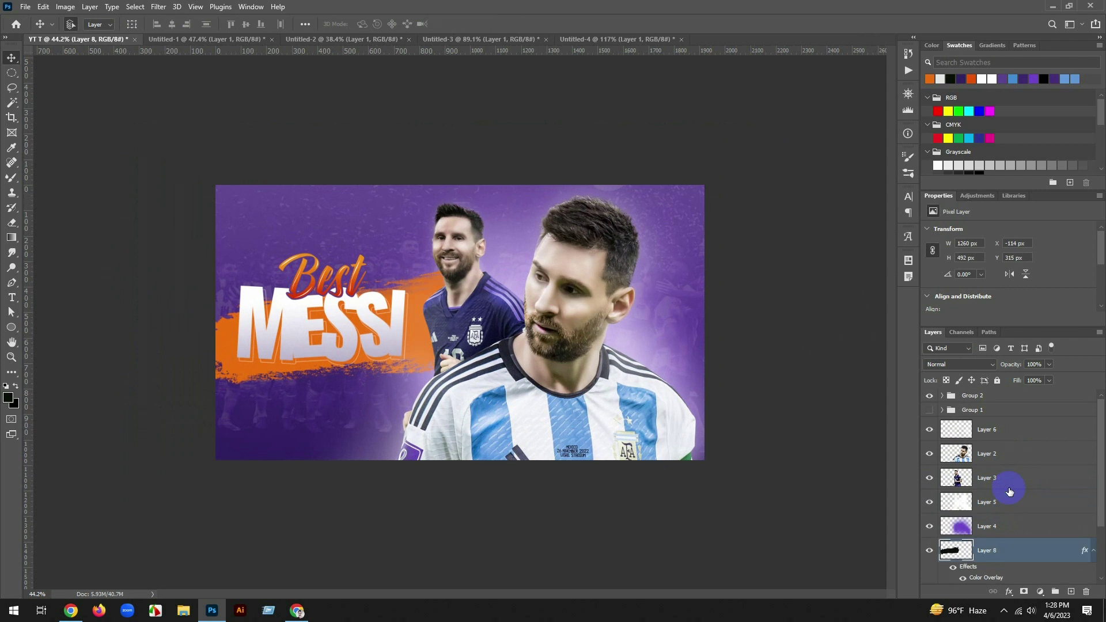
left_click_drag(1012, 364, 999, 371)
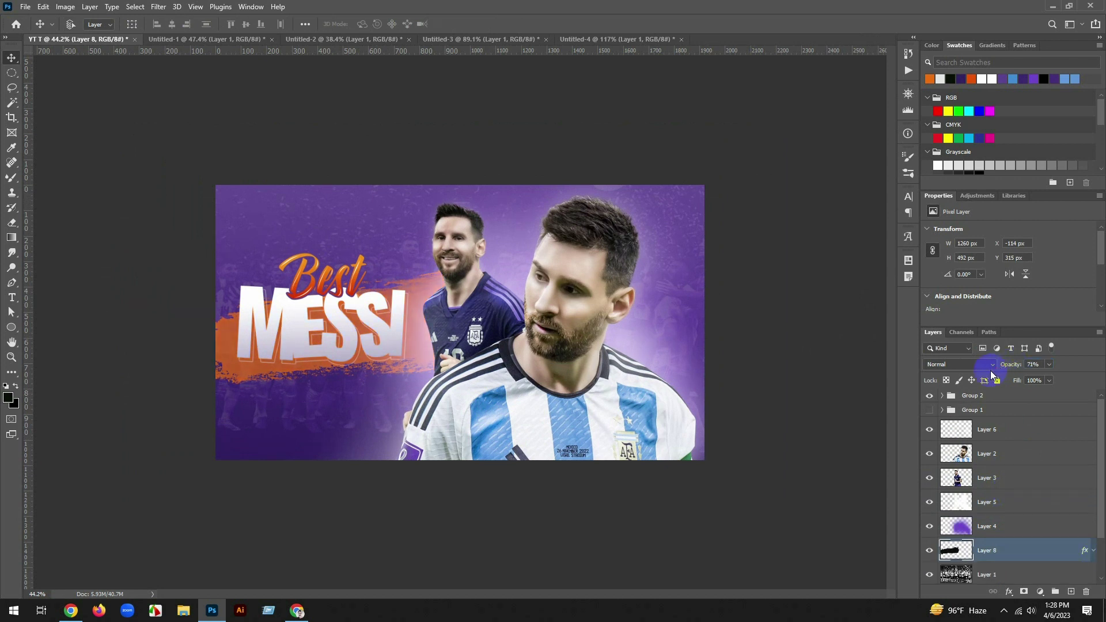
Tilt the Best MESSI title group by about -2.28 degrees, enlarge it to about 105% and center it on the splash
left_click(988, 397)
left_click_drag(385, 330, 387, 330)
key("ctrl+t")
left_click_drag(477, 417, 453, 396)
left_click_drag(411, 361, 416, 365)
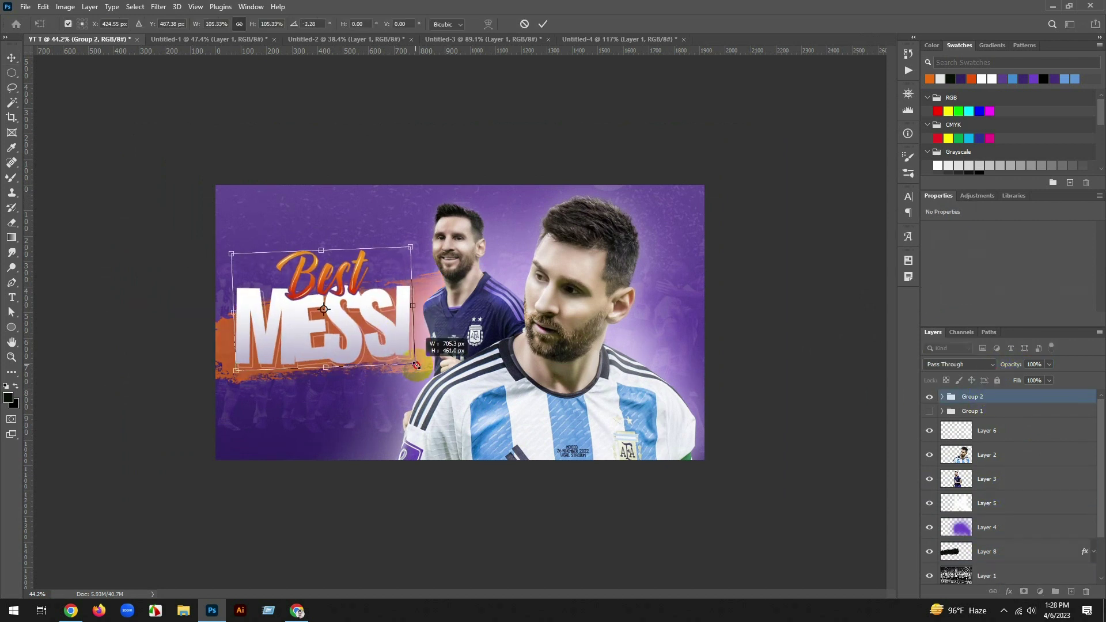
key("Return")
left_click_drag(354, 338, 353, 335)
Add the text "GOLS" at 62 pt below the MESSI title
scroll(358, 340, "up", 3)
left_click(13, 297)
left_click_drag(147, 350, 313, 282)
left_click(332, 385)
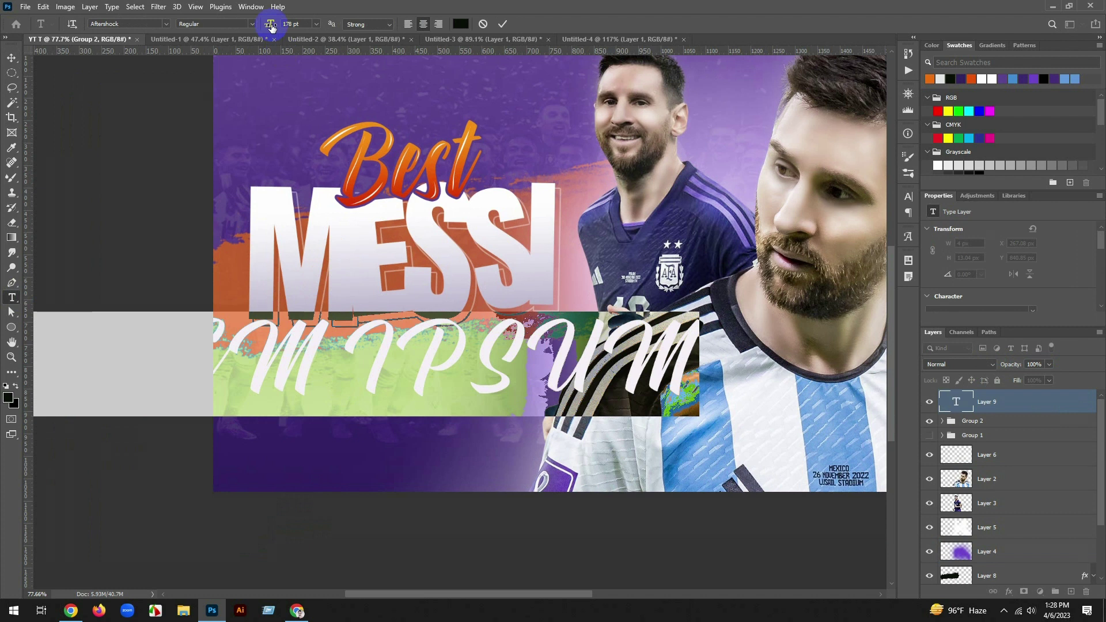
left_click_drag(272, 28, 206, 34)
left_click_drag(353, 337, 425, 329)
type("GOLS")
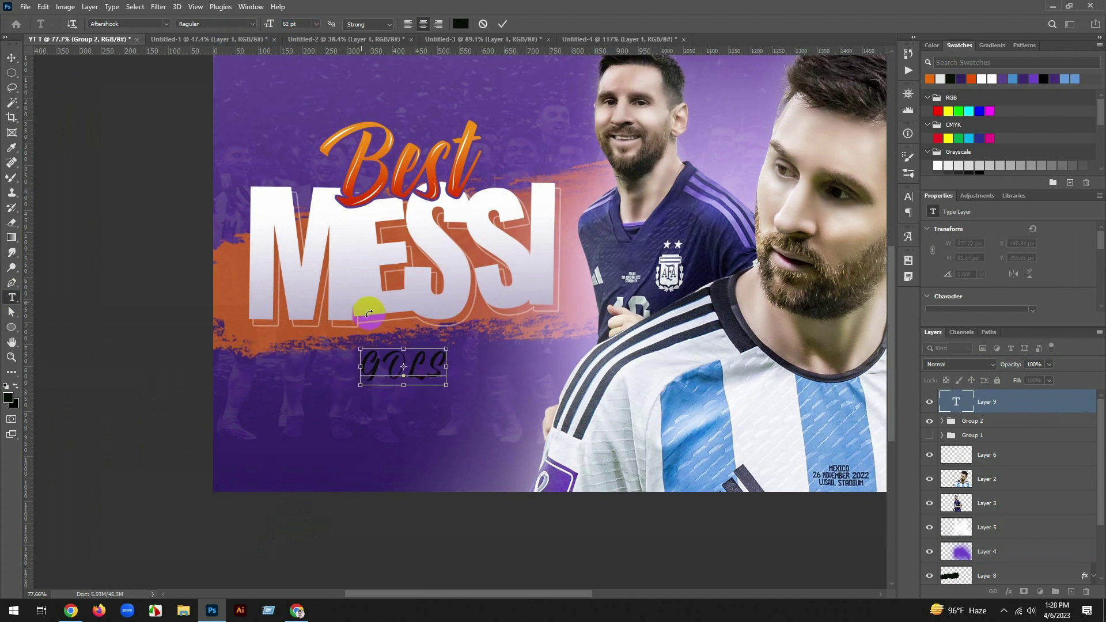
Make the new text white in the Anton font and complete it to read "- GOLS EVER -"
left_click(461, 23)
left_click(958, 117)
left_click(166, 24)
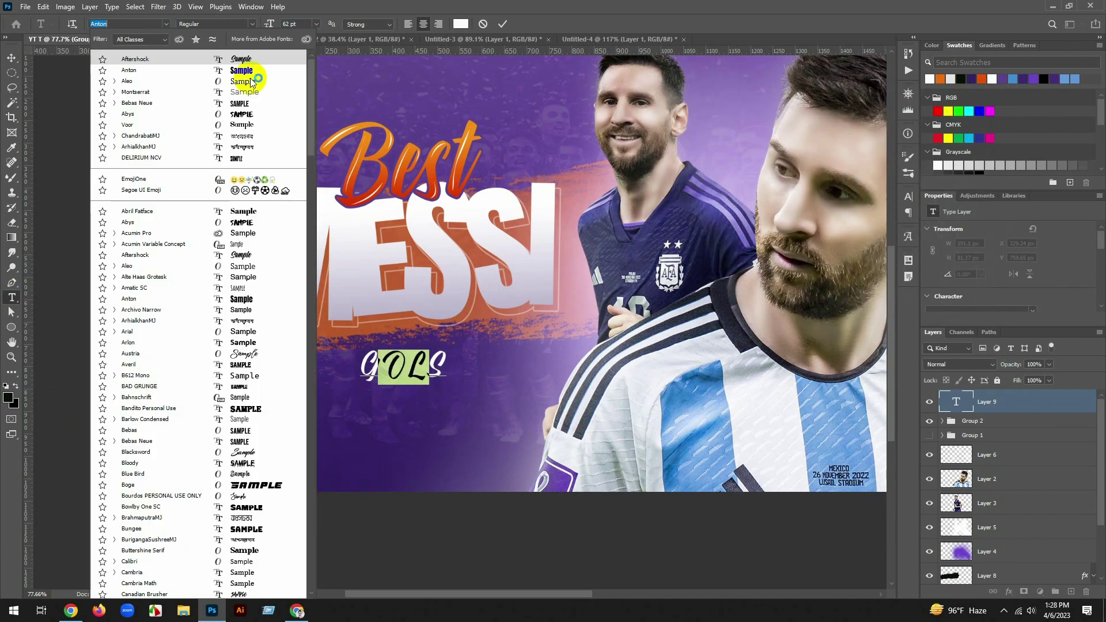
left_click(247, 74)
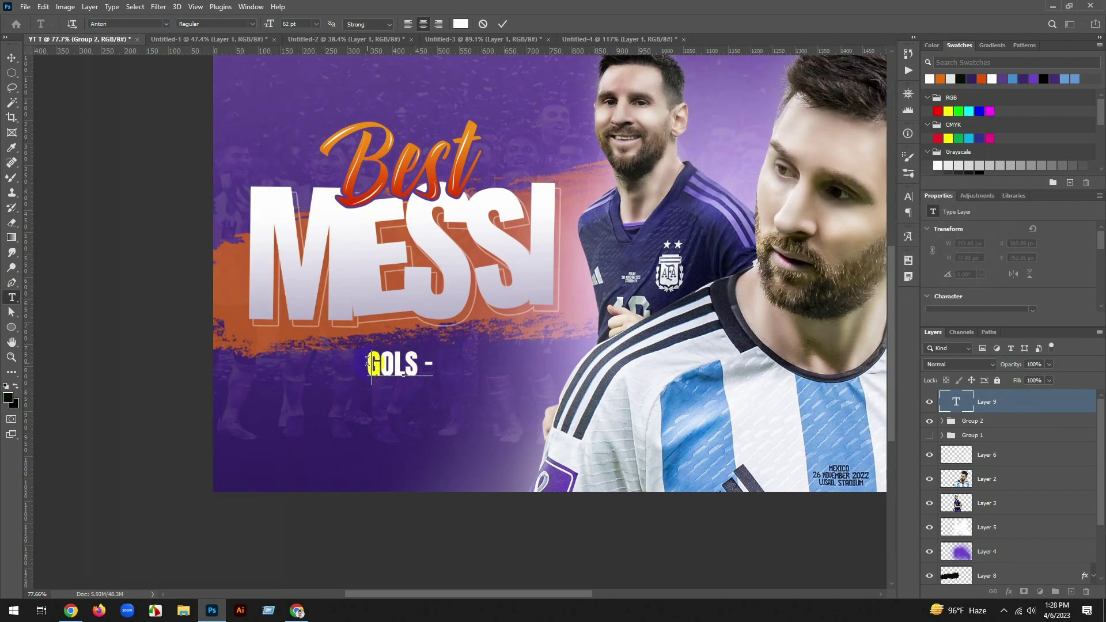
Position the "- GOLS EVER -" text below MESSI and tilt it by about -2.34 degrees to match the title
left_click(8, 61)
left_click_drag(437, 393, 487, 376)
key("ctrl+t")
key("Return")
key("ctrl+t")
left_click_drag(499, 385, 499, 390)
key("Return")
scroll(455, 360, "down", 6)
scroll(683, 417, "up", 2)
Move the football's Layer 7 and Ellipse 1 out of hidden Group 1 to just above the title group
left_click(973, 437)
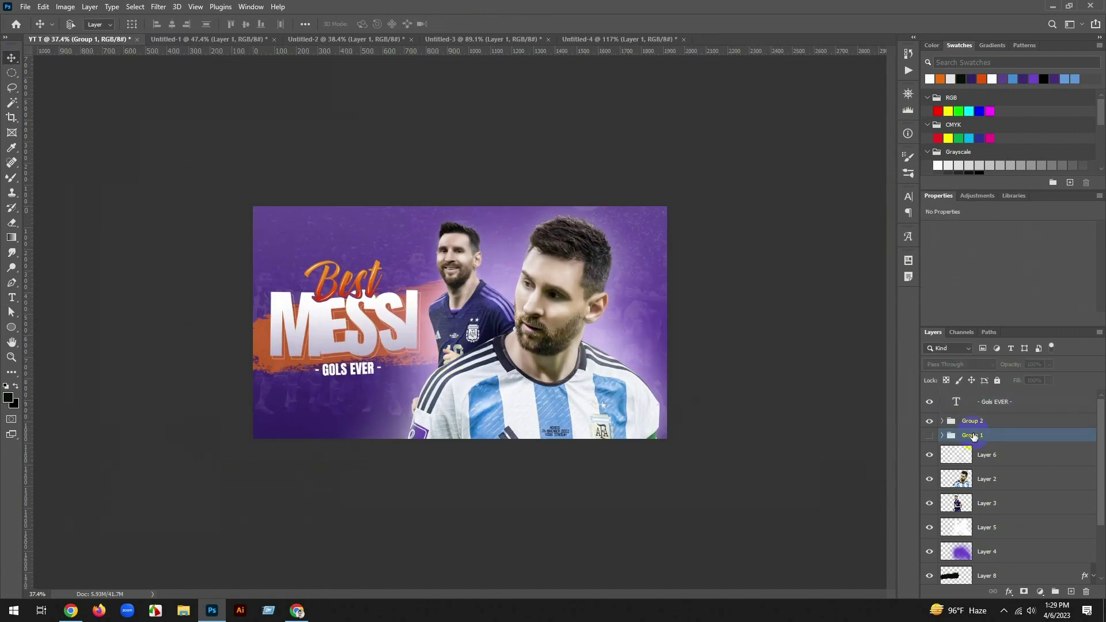
left_click(942, 435)
left_click(983, 457)
left_click(989, 479, "shift")
left_click_drag(989, 477, 984, 413)
left_click(943, 484)
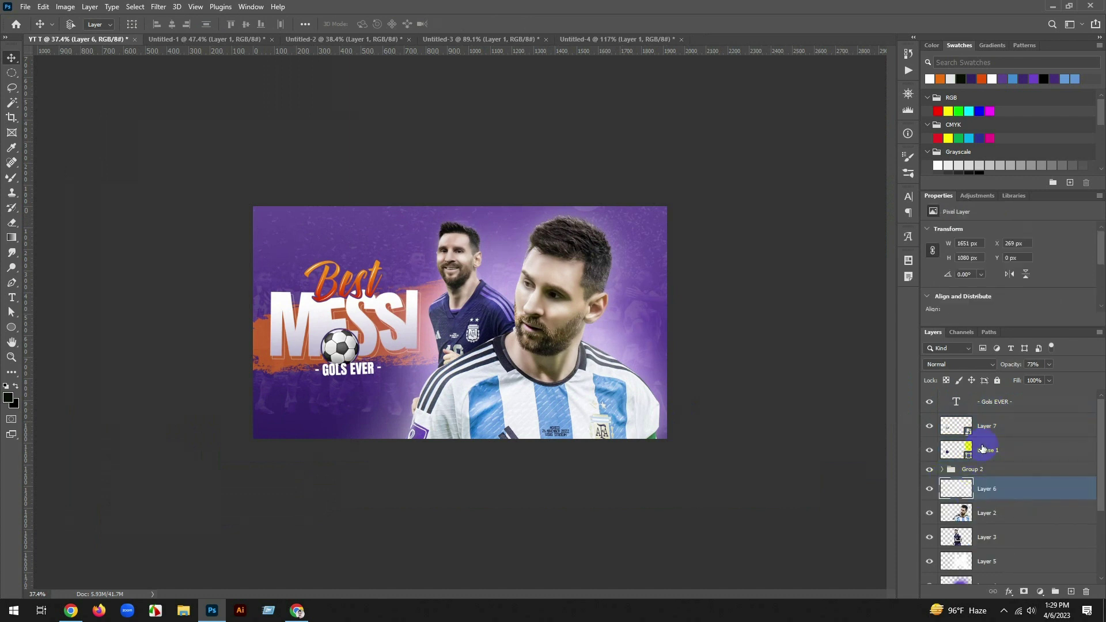
Shrink the football to about 53 px with its ellipse and place it on top of the I in MESSI
scroll(353, 346, "up", 3)
left_click_drag(290, 366, 380, 239)
key("ctrl+t")
key("Return")
key("ctrl+t")
key("Return")
left_click_drag(398, 239, 399, 240)
key("Down")
key("Down")
key("Down")
Try the football without its Ellipse 1 backing and undo the deletion
left_click(988, 451)
key("Delete")
left_click(995, 433)
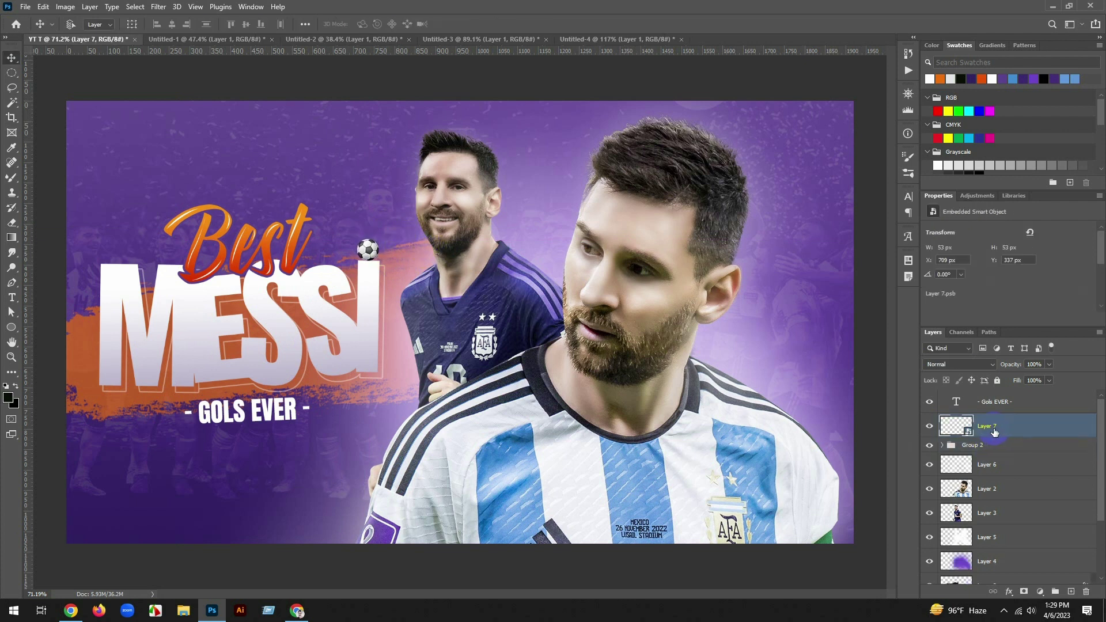
key("ctrl+z")
Recolor the Ellipse 1 backing with the color sampled from the top of the I in MESSI
double_click(965, 449)
left_click(370, 275)
key("Return")
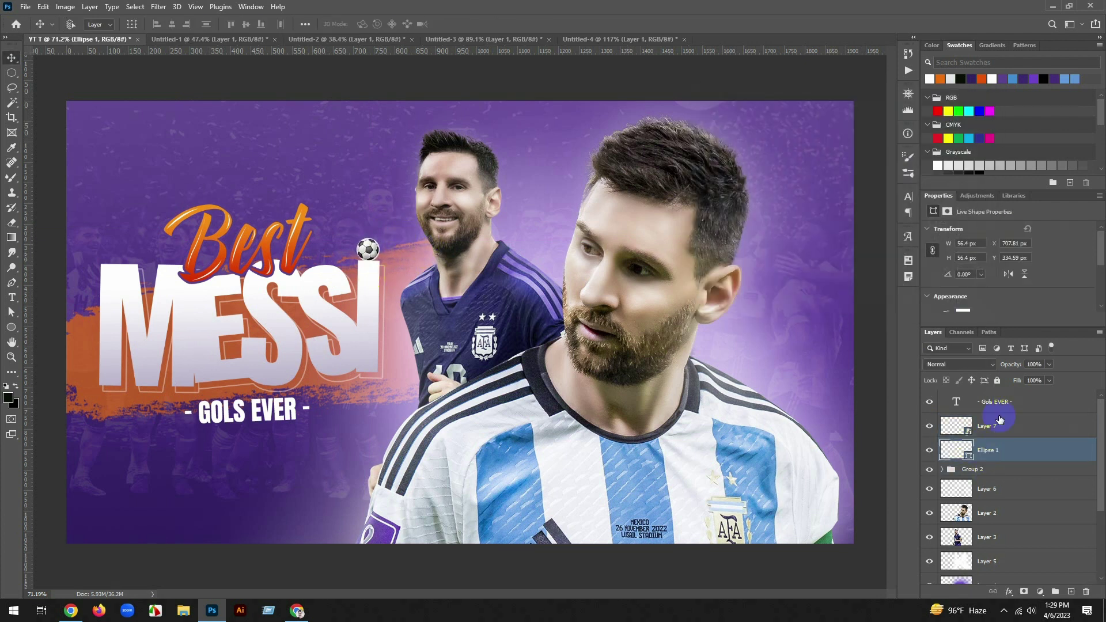
Enlarge the football and its Ellipse 1 backing together until the ellipse is about 107 px wide
left_click(999, 424, "ctrl")
key("ctrl+t")
left_click_drag(398, 270, 390, 266)
key("Return")
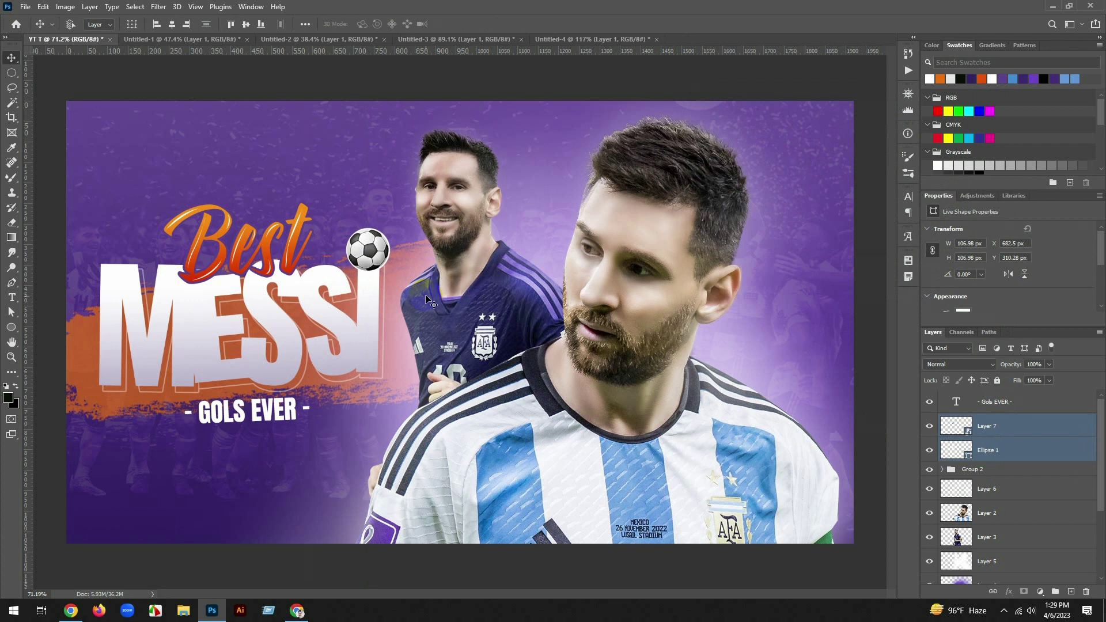
scroll(426, 297, "down", 8)
scroll(427, 297, "up", 5)
Stamp all visible layers into a new layer above the text layer, checking it with a trial move that is undone
left_click(1014, 407)
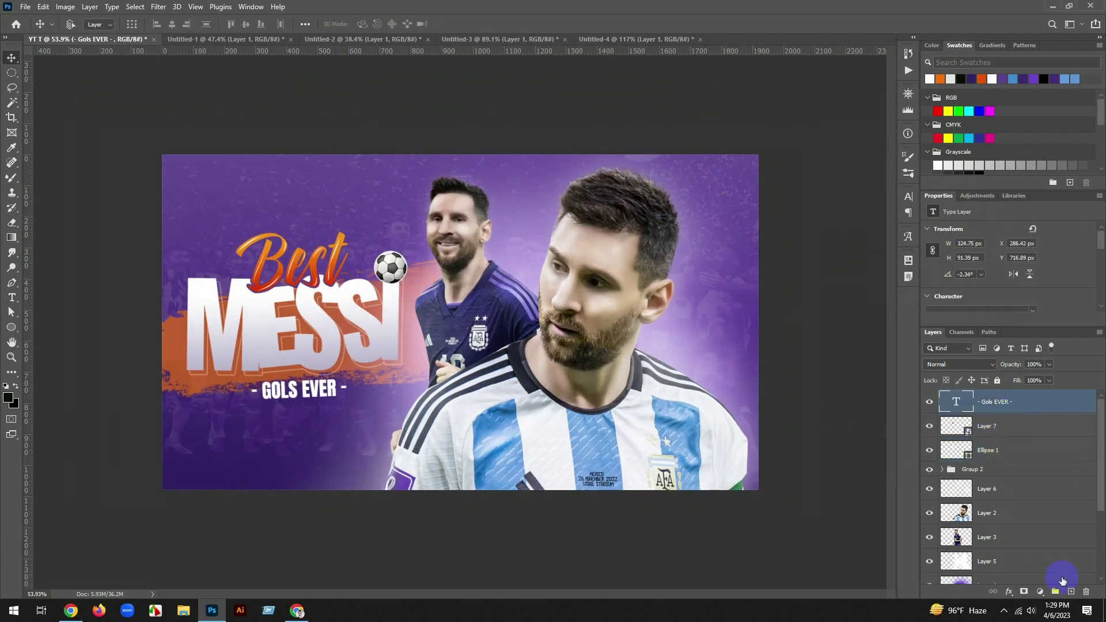
key("ctrl+shift+alt+e")
left_click_drag(562, 312, 562, 222)
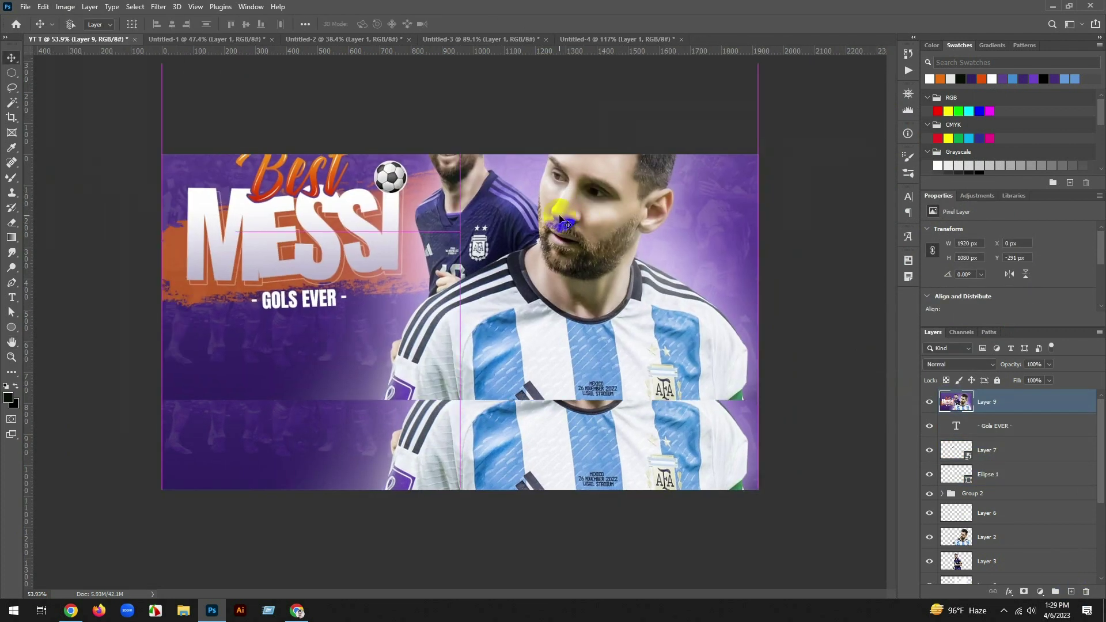
key("ctrl+z")
Add a Color Lookup adjustment layer above Layer 9 and preview the 3D LUTs from 2Strip.look through Kodak 5218 Kodak 2395
left_click(1040, 592)
left_click(1045, 528)
left_click(1030, 231)
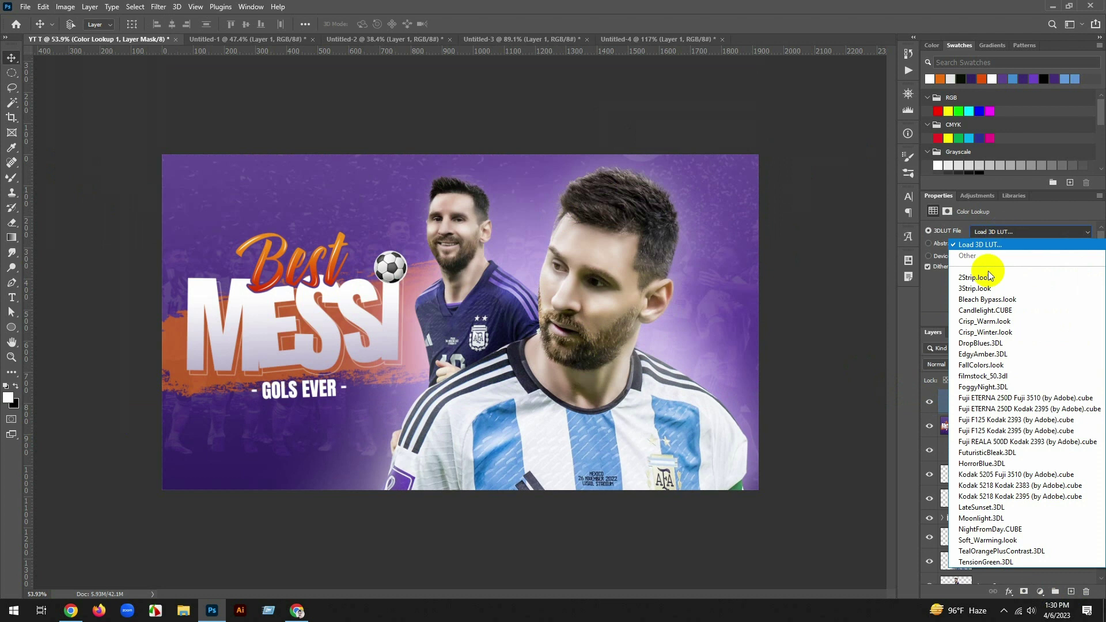
left_click(989, 277)
scroll(1001, 231, "down", 3)
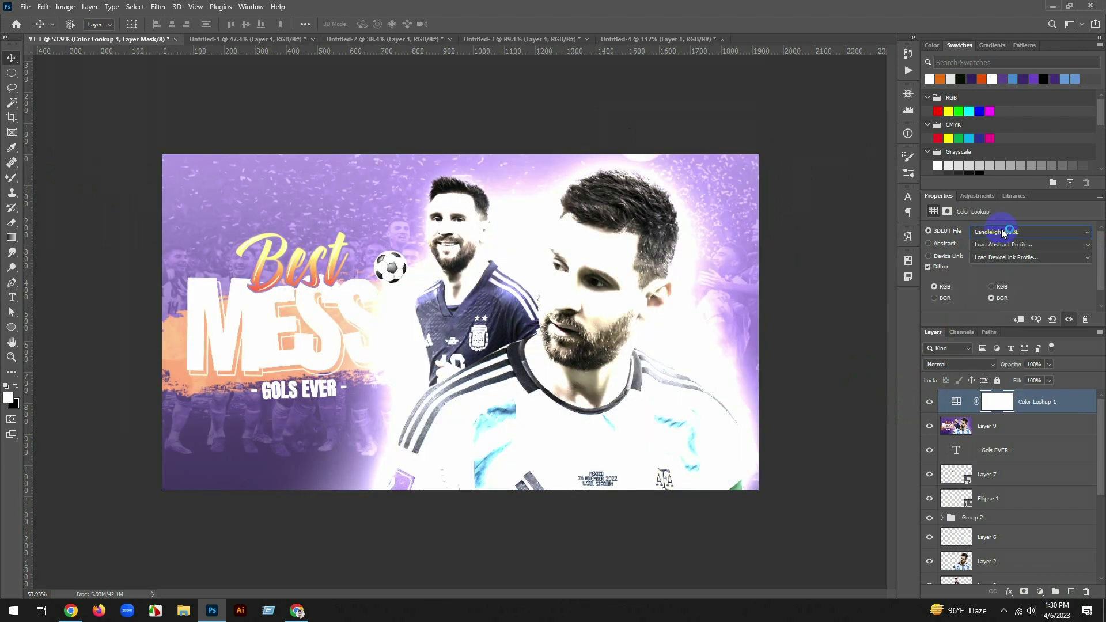
scroll(1002, 232, "down", 4)
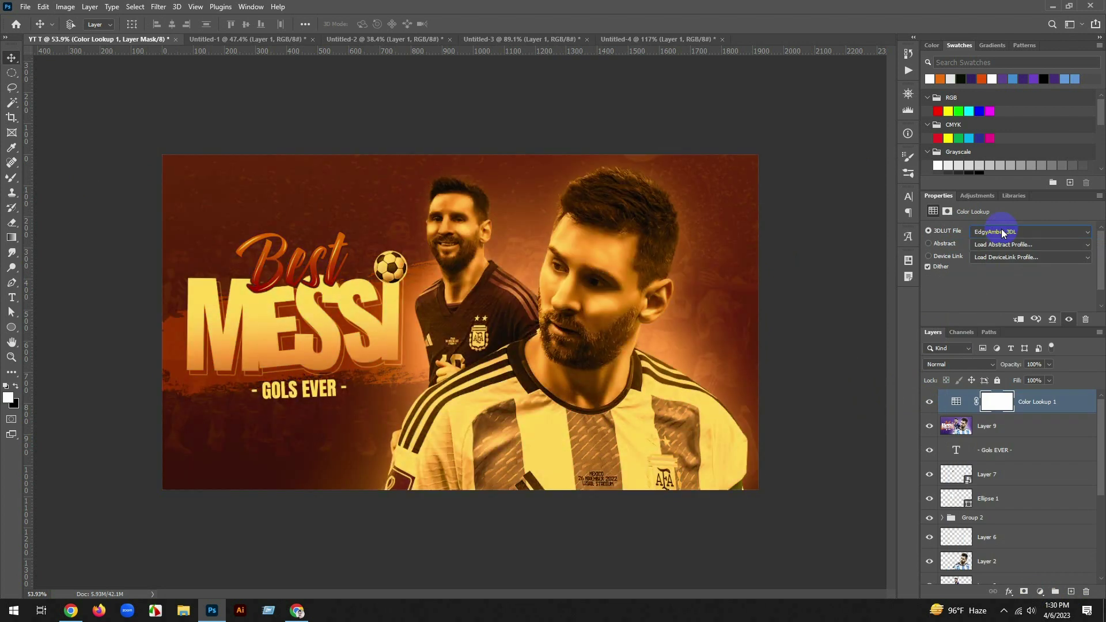
scroll(1001, 232, "down", 5)
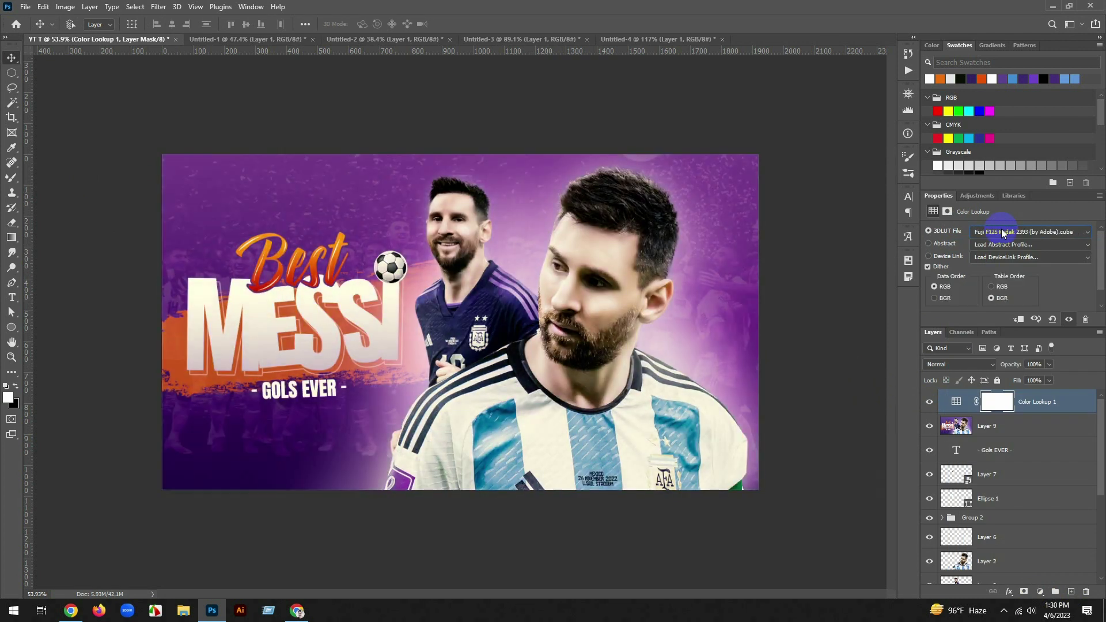
scroll(1002, 231, "down", 7)
left_click(1002, 231)
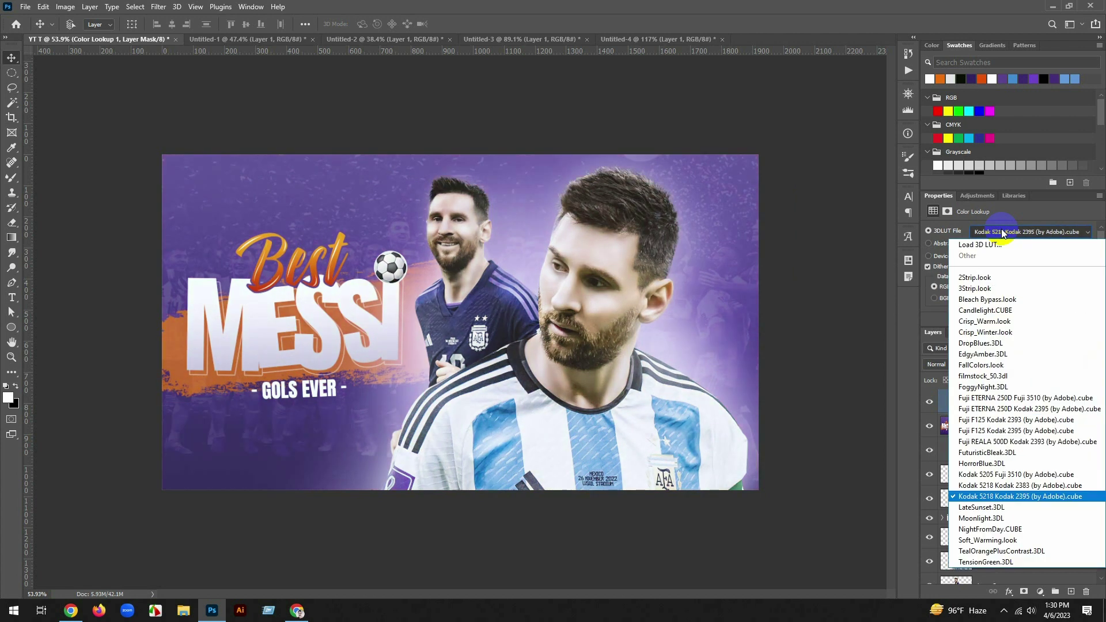
Choose the Crisp_Warm.look LUT for Color Lookup 1 and lower the adjustment layer's opacity to 20%
left_click(1007, 310)
scroll(1009, 234, "down", 1)
left_click_drag(1012, 363, 967, 361)
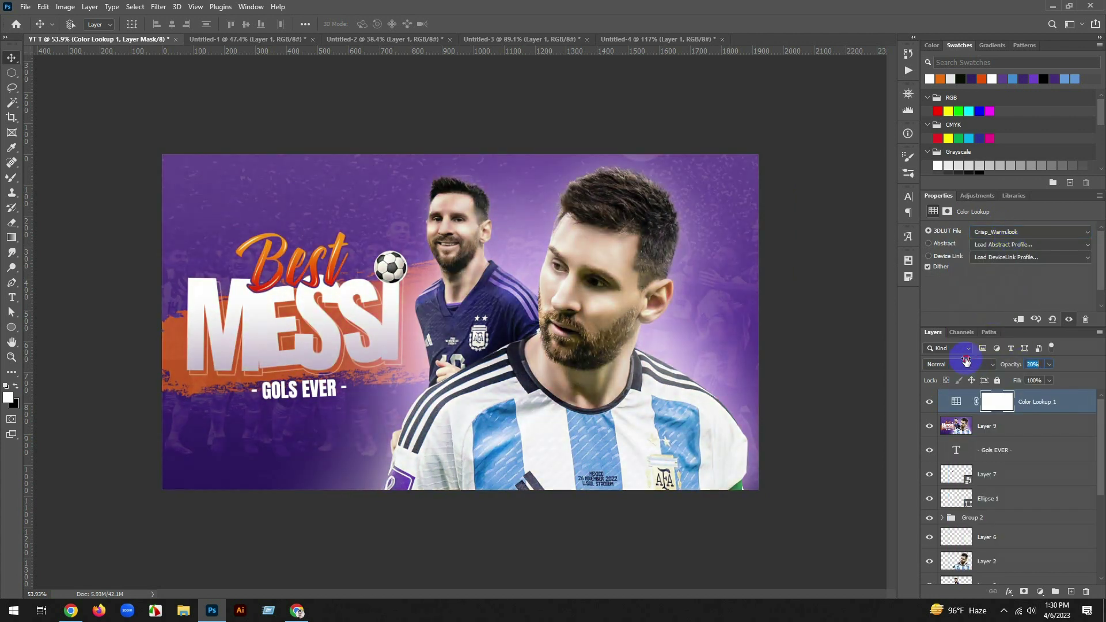
Create a new layer above Color Lookup 1 and fill it with the merged composite using Apply Image
left_click(1071, 592)
left_click(65, 7)
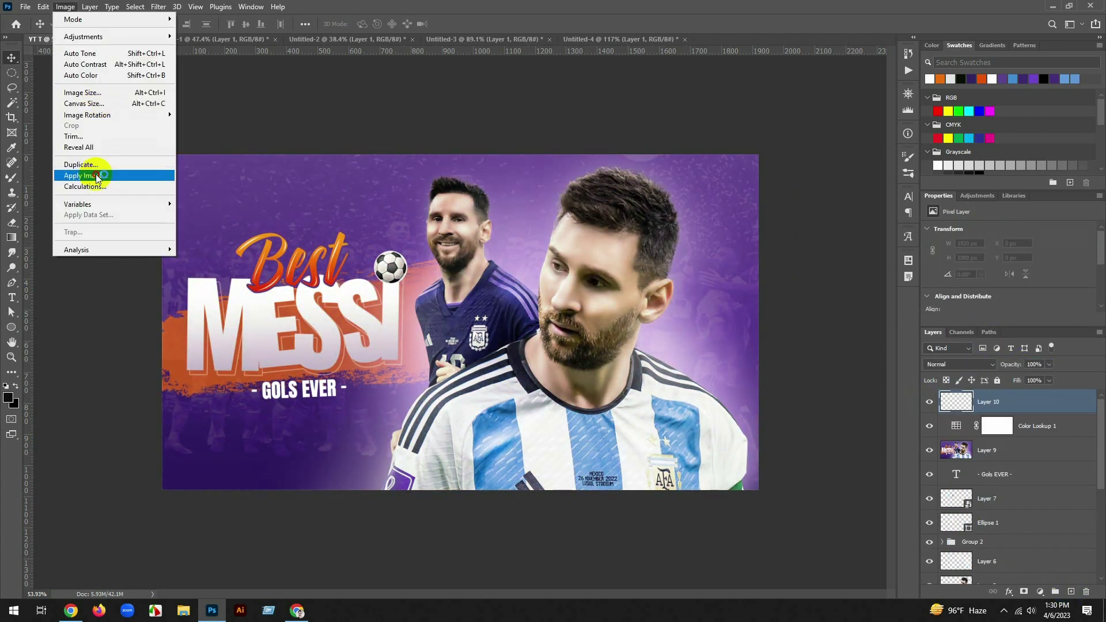
left_click(96, 172)
left_click(823, 142)
Apply a Camera Raw filter to Layer 10: Temperature -7, Highlights -44, Shadows -7, Whites -22, Texture +9, Clarity +8, Dehaze +11, Vibrance +23
left_click(158, 6)
left_click(174, 93)
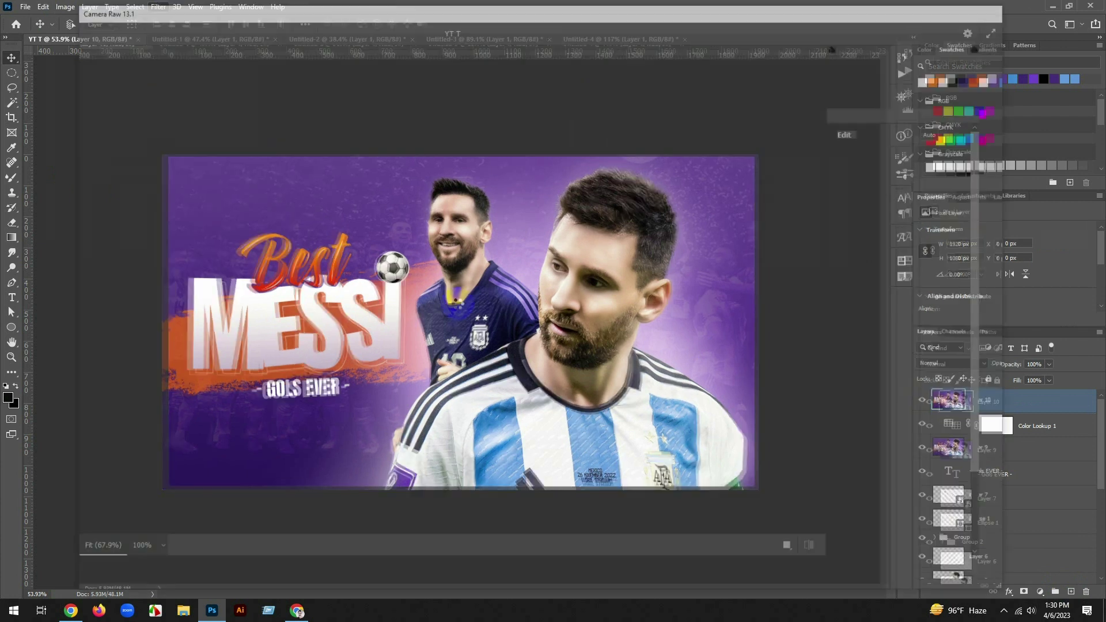
key("ctrl+minus")
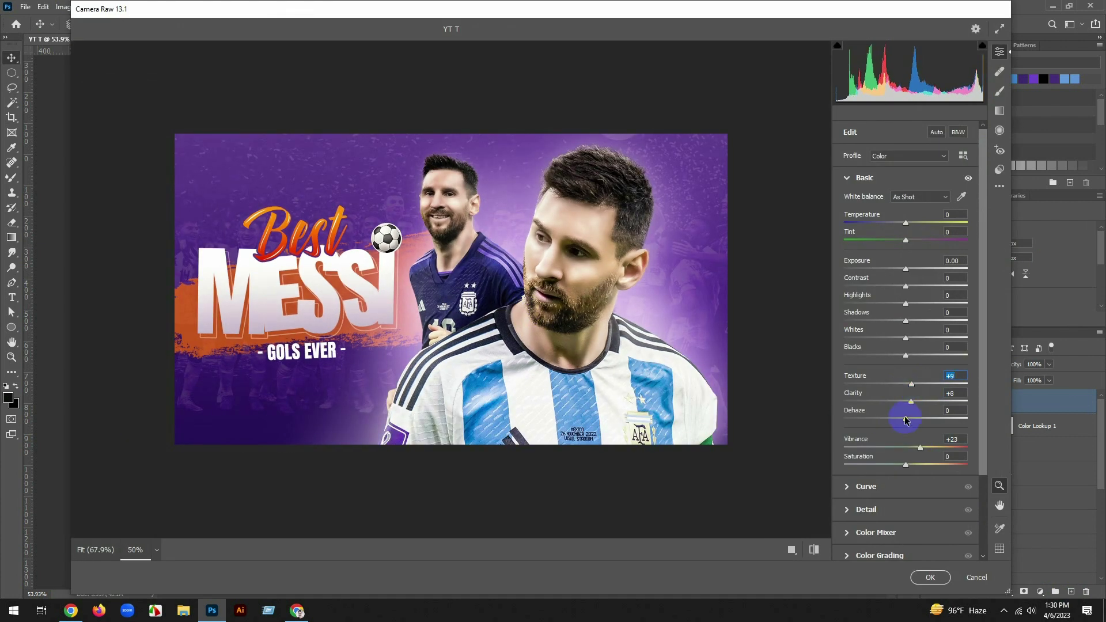
left_click_drag(920, 325, 879, 303)
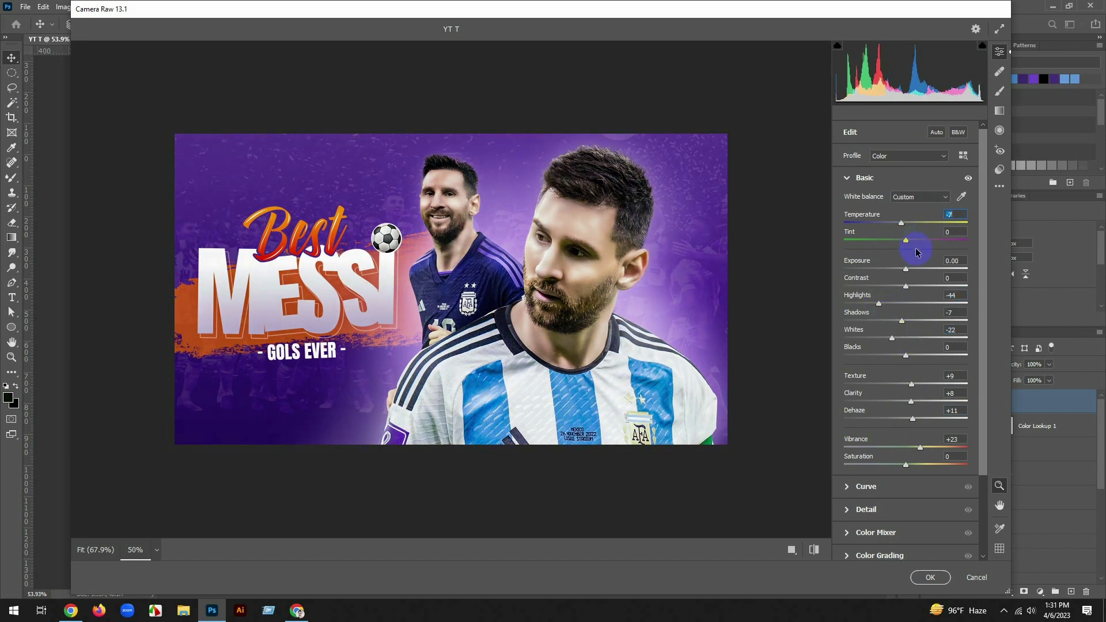
left_click(931, 578)
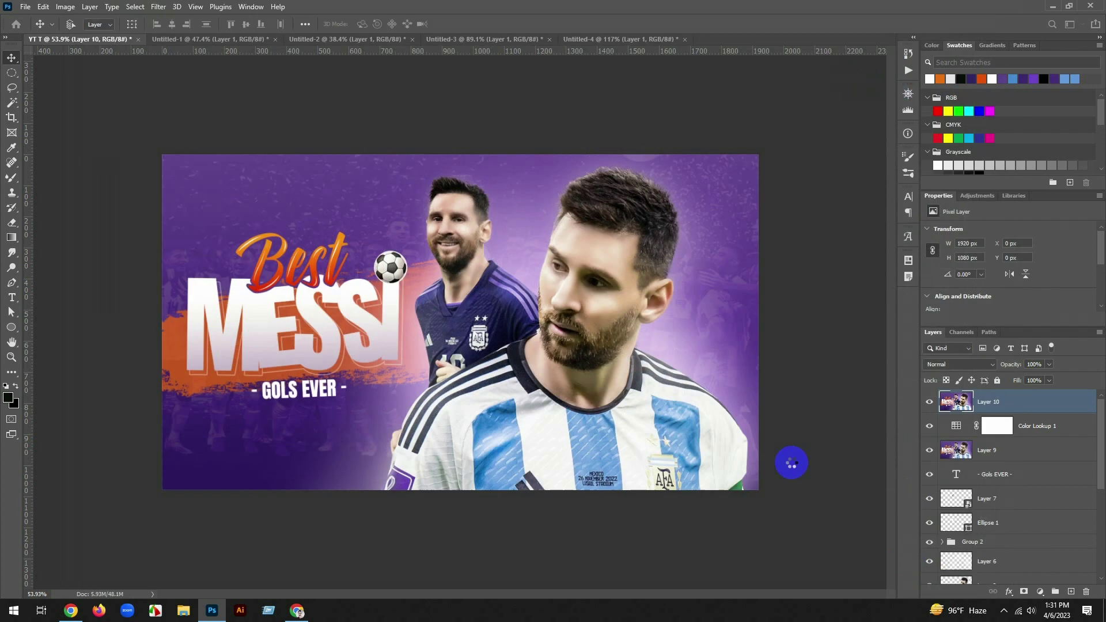
On a new layer, brush a soft shade along the canvas's bottom edge at 20% opacity, using dark purple sampled from the lower background
left_click(11, 178)
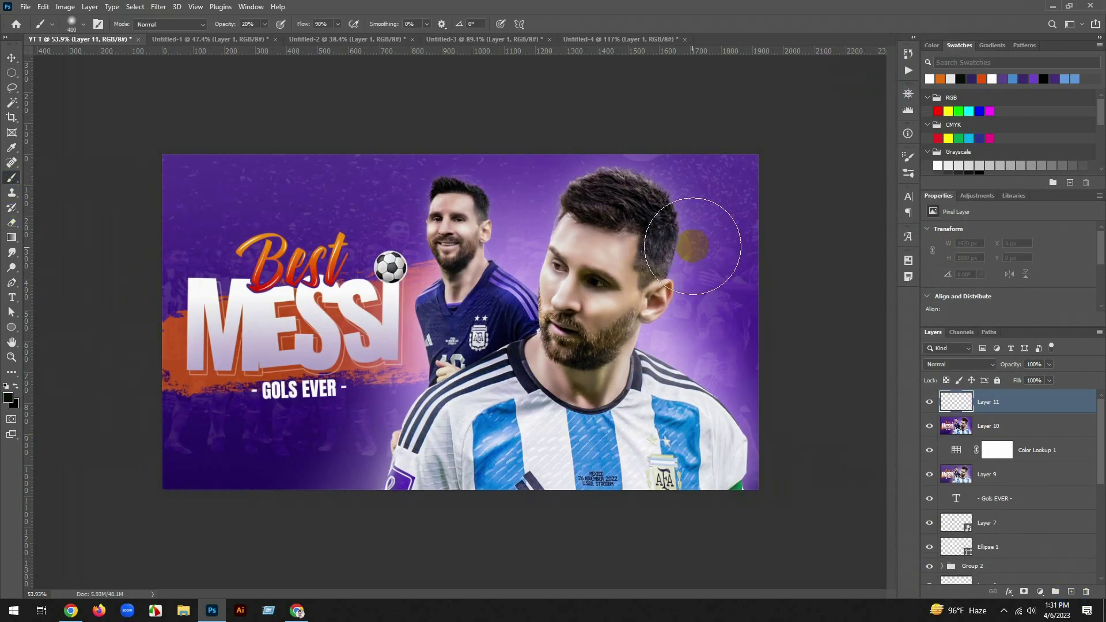
left_click_drag(145, 496, 753, 501)
key("ctrl+z")
key("ctrl+z")
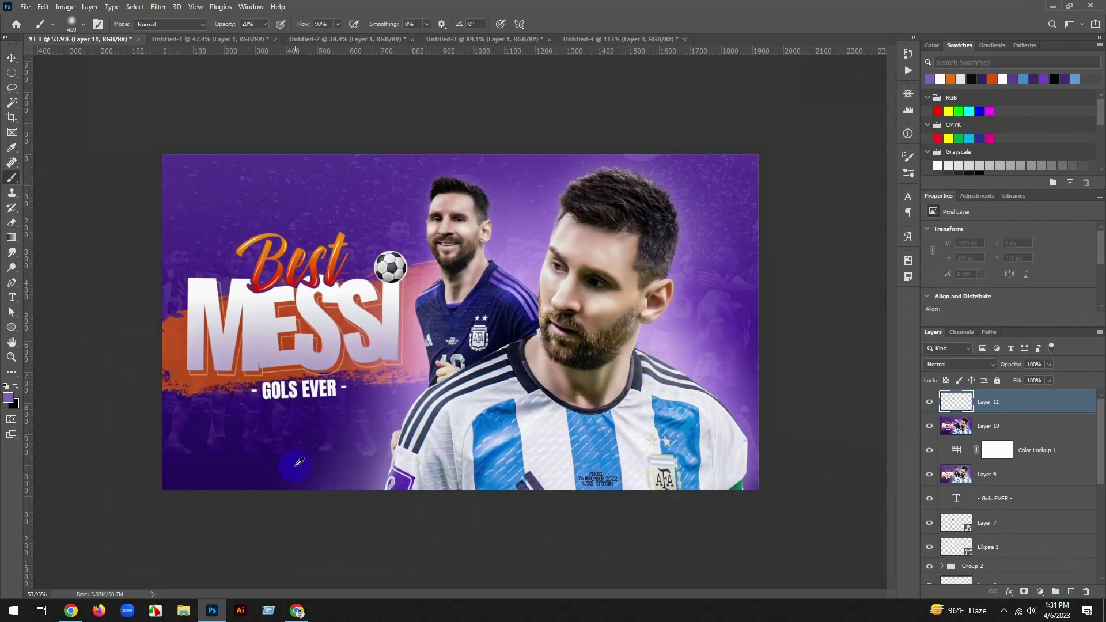
left_click(299, 464, "alt")
mouse_move(150, 494)
left_mouse_down()
mouse_move(355, 497)
mouse_move(271, 499)
left_mouse_up()
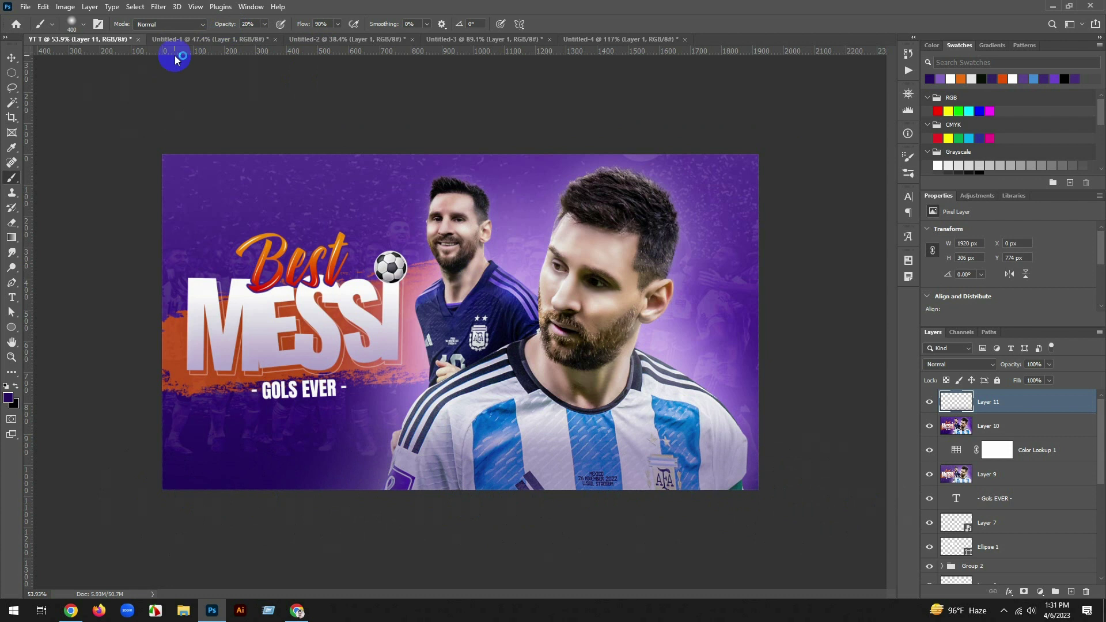
Stretch Layer 11's purple shade upward, downward and sideways to about 2209 x 836 px
key("ctrl+t")
left_click_drag(460, 395, 461, 307)
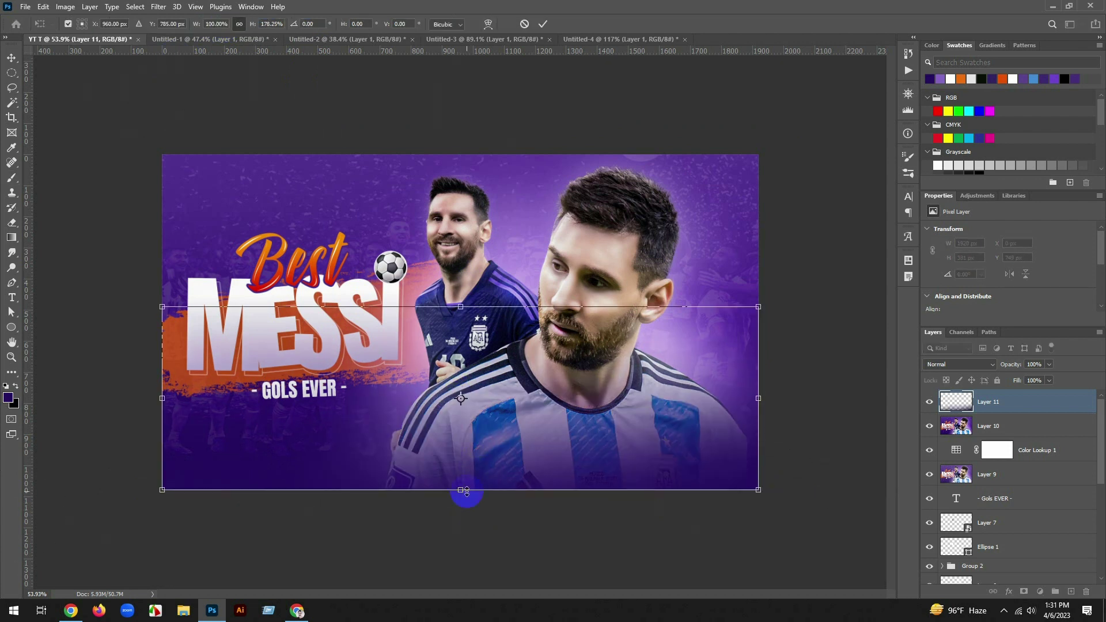
left_click_drag(460, 490, 461, 524)
left_click_drag(758, 417, 797, 417)
left_click_drag(839, 439, 840, 416)
left_click_drag(759, 426, 768, 420)
key("Return")
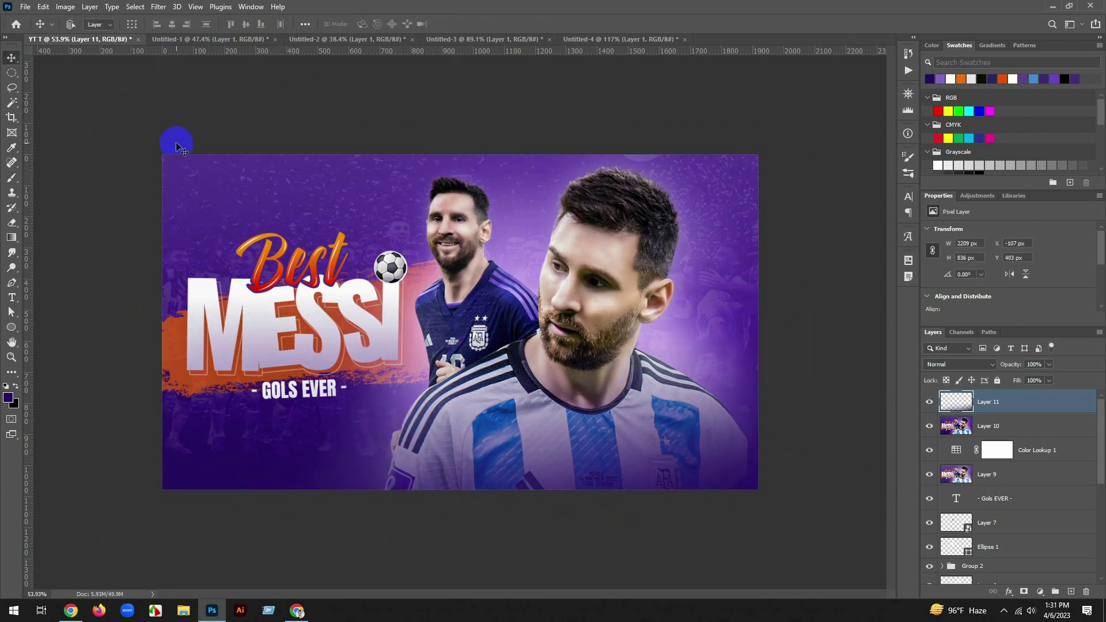
Move the purple shade down to about Y 442 px, compare it hidden and shown, and set its opacity to 85%
scroll(175, 143, "up", 2)
left_click_drag(635, 342, 635, 361)
left_click(929, 404)
left_click(929, 404)
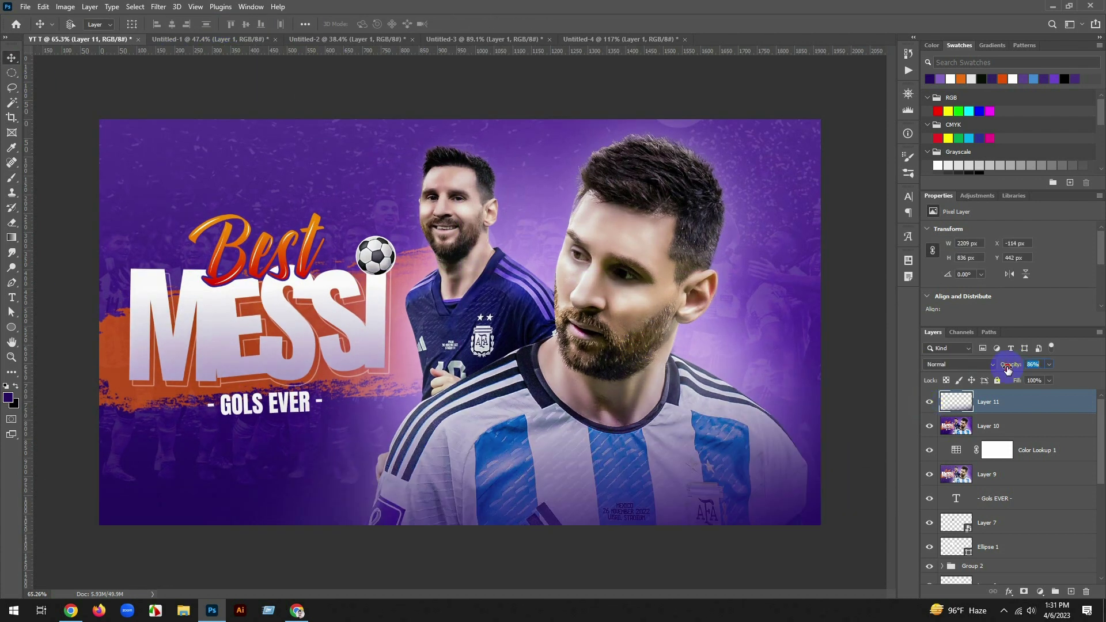
left_click_drag(1007, 366, 1007, 366)
Review the whole thumbnail at a small size and in full-screen mode
scroll(639, 369, "down", 11)
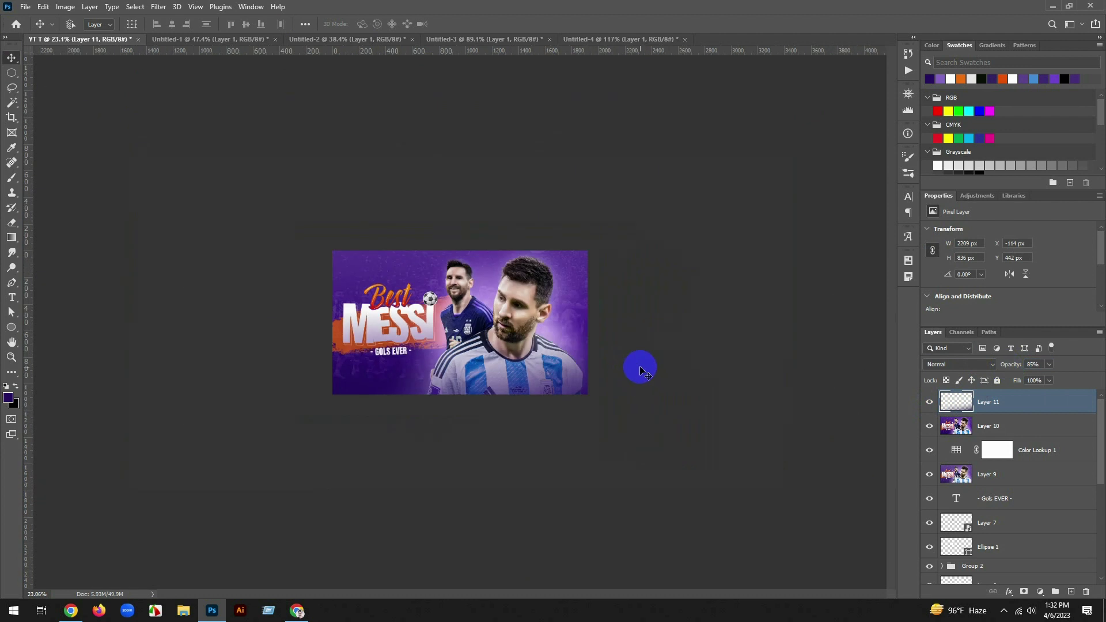
scroll(638, 368, "up", 11)
key("f")
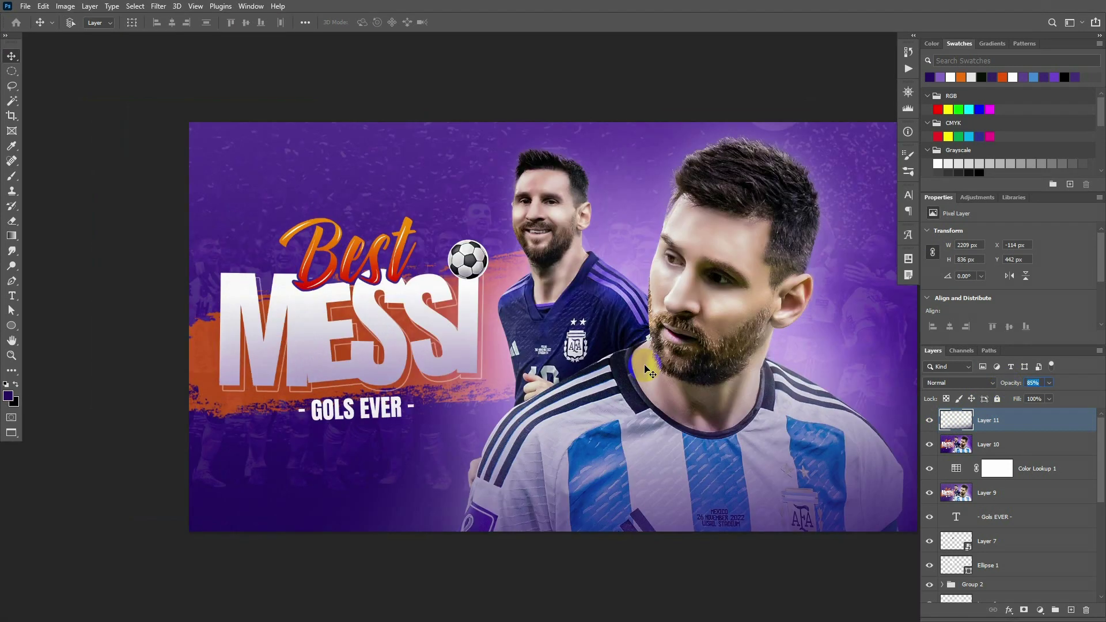